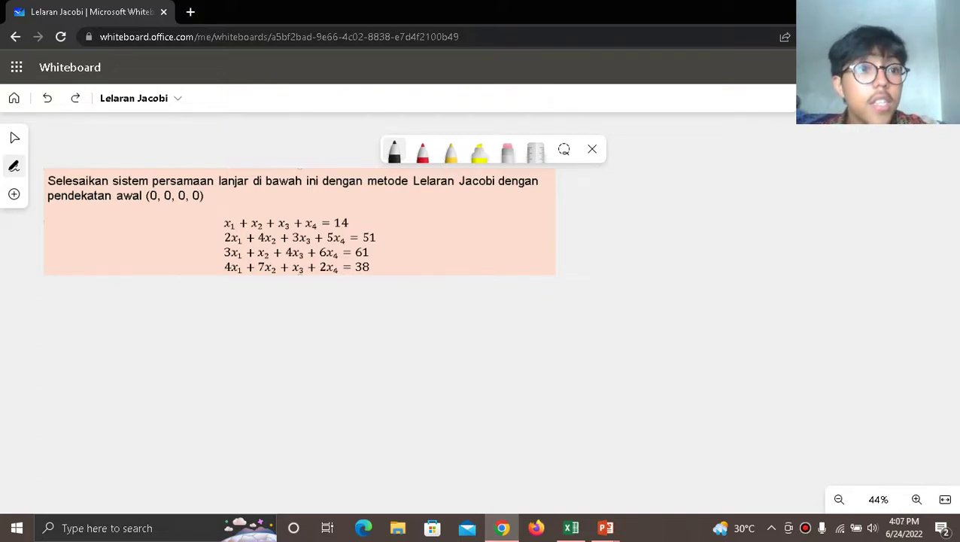
Circle the diagonal terms x1, 4x2, 4x3 and 2x4 of the equation system in red ink.
left_click_drag(63, 317, 83, 319)
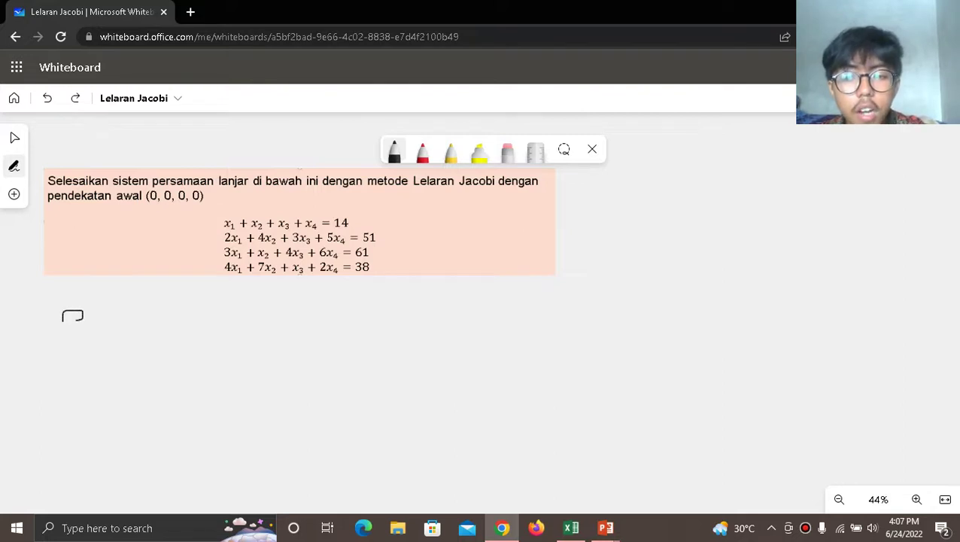
key("ctrl+z")
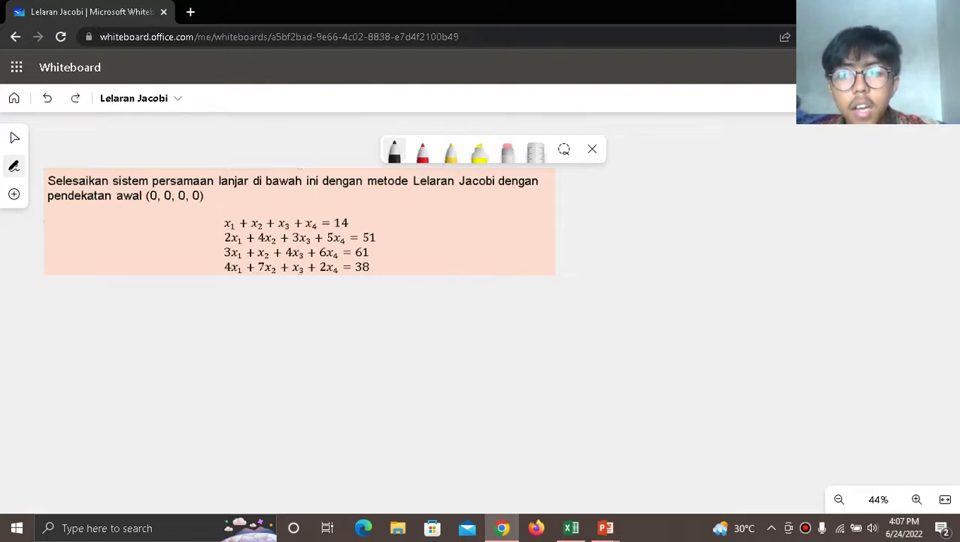
left_click(422, 150)
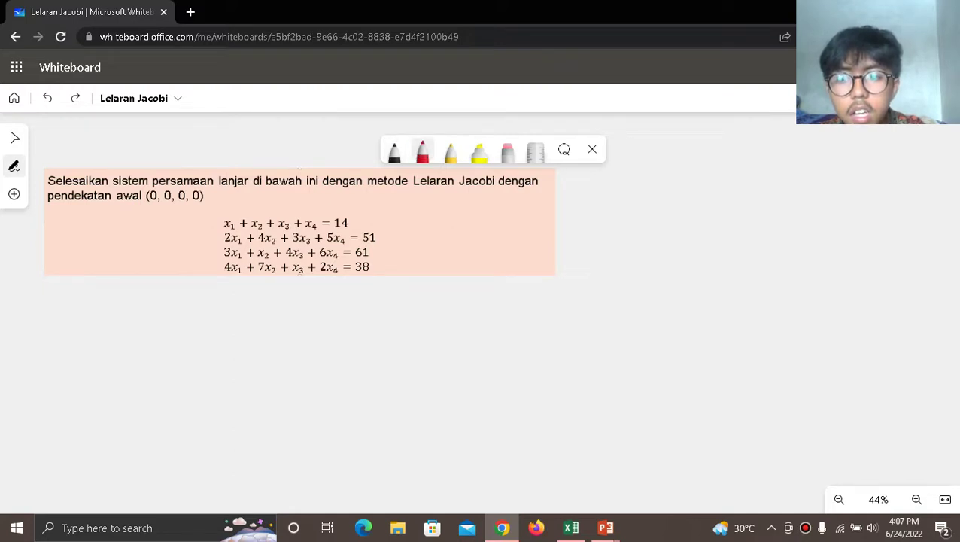
mouse_move(236, 216)
left_mouse_down()
mouse_move(216, 222)
mouse_move(238, 228)
mouse_move(246, 216)
mouse_move(253, 237)
mouse_move(277, 245)
mouse_move(265, 230)
mouse_move(281, 256)
mouse_move(306, 261)
mouse_move(308, 246)
mouse_move(340, 277)
mouse_move(337, 262)
left_mouse_up()
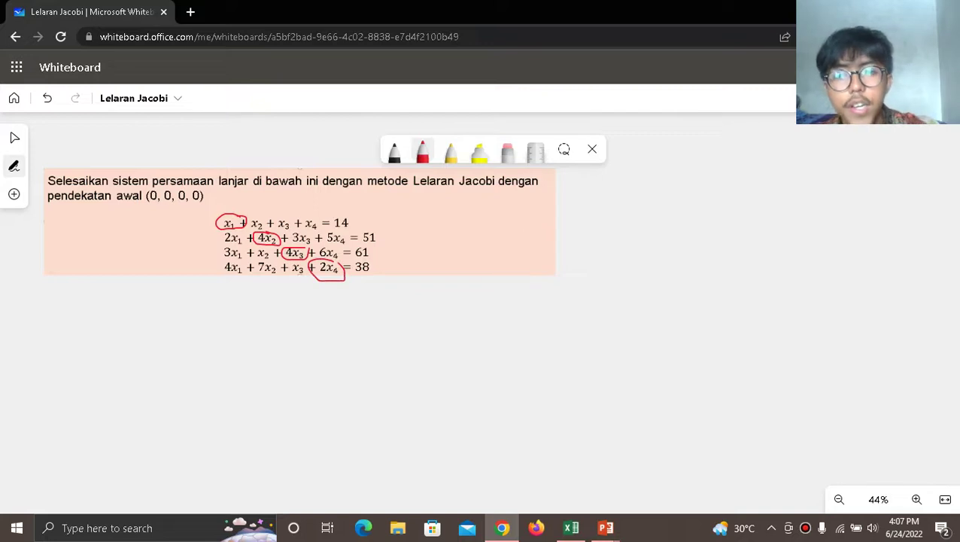
Handwrite the heading "Dominasi Diagonal" in black ink below the problem box.
left_click(394, 151)
left_click_drag(57, 311, 57, 334)
mouse_move(57, 311)
left_mouse_down()
mouse_move(73, 312)
mouse_move(59, 334)
mouse_move(99, 325)
left_mouse_up()
mouse_move(111, 323)
left_mouse_down()
mouse_move(112, 335)
mouse_move(170, 328)
left_mouse_up()
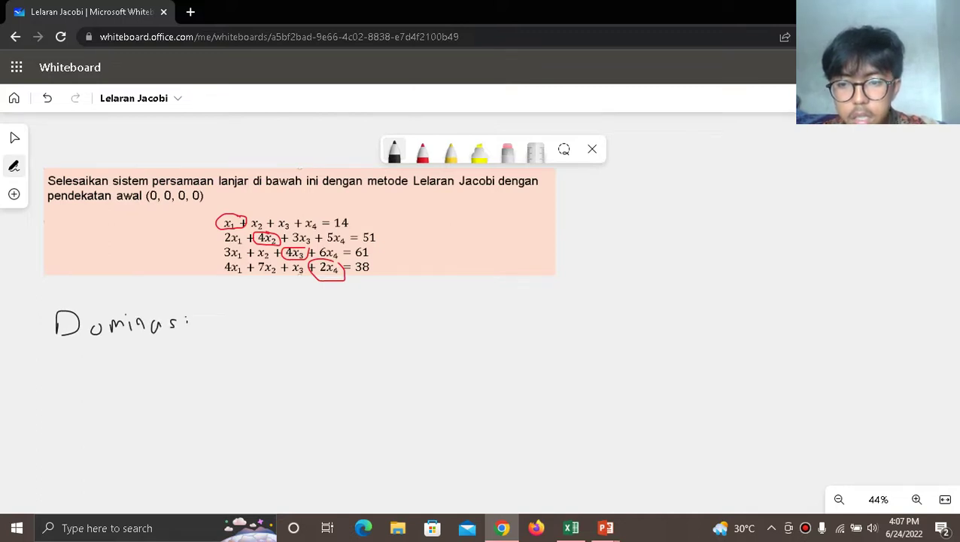
mouse_move(215, 306)
left_mouse_down()
mouse_move(216, 324)
mouse_move(348, 336)
left_mouse_up()
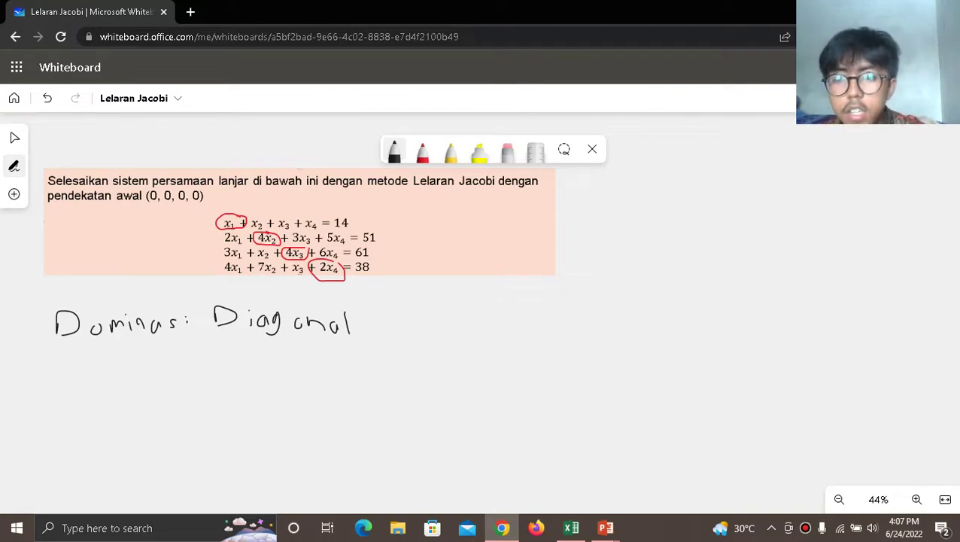
Bracket x2 + x3 + x4 in the first equation, handwrite |1| > |1| + |1| + |1| under the heading, and mark it with a red cross.
mouse_move(63, 356)
left_mouse_down()
mouse_move(60, 383)
mouse_move(125, 369)
mouse_move(106, 388)
left_mouse_up()
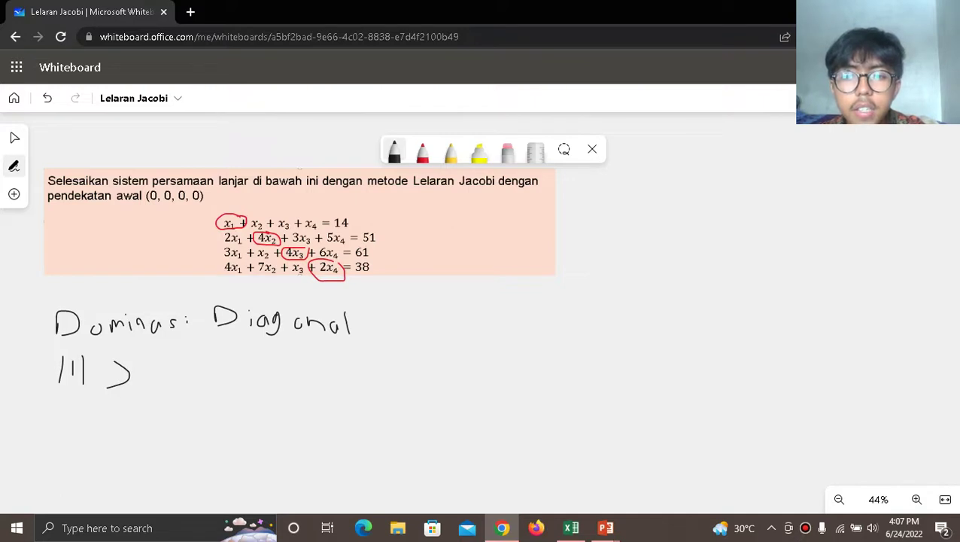
left_click_drag(253, 215, 311, 213)
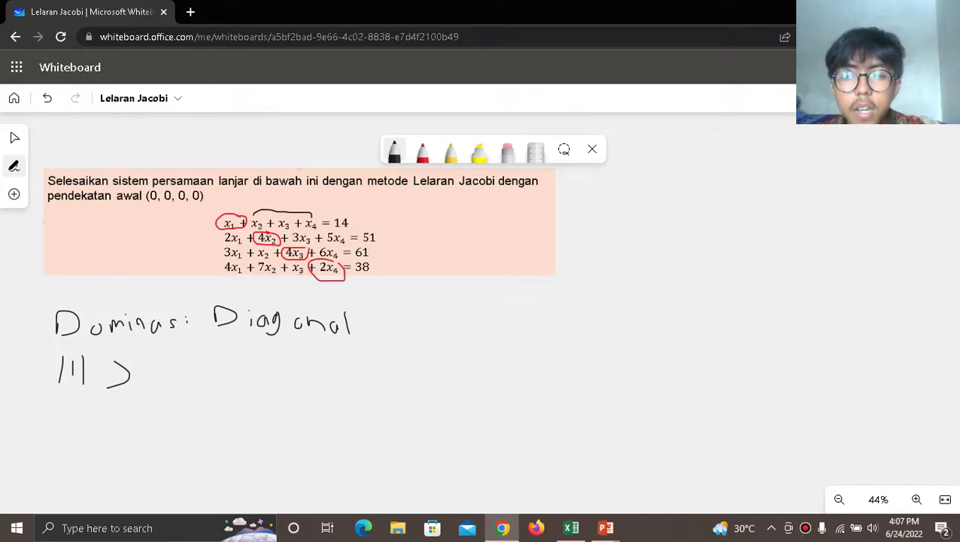
mouse_move(158, 360)
left_mouse_down()
mouse_move(157, 382)
mouse_move(200, 380)
mouse_move(209, 369)
mouse_move(313, 378)
left_mouse_up()
left_click(422, 152)
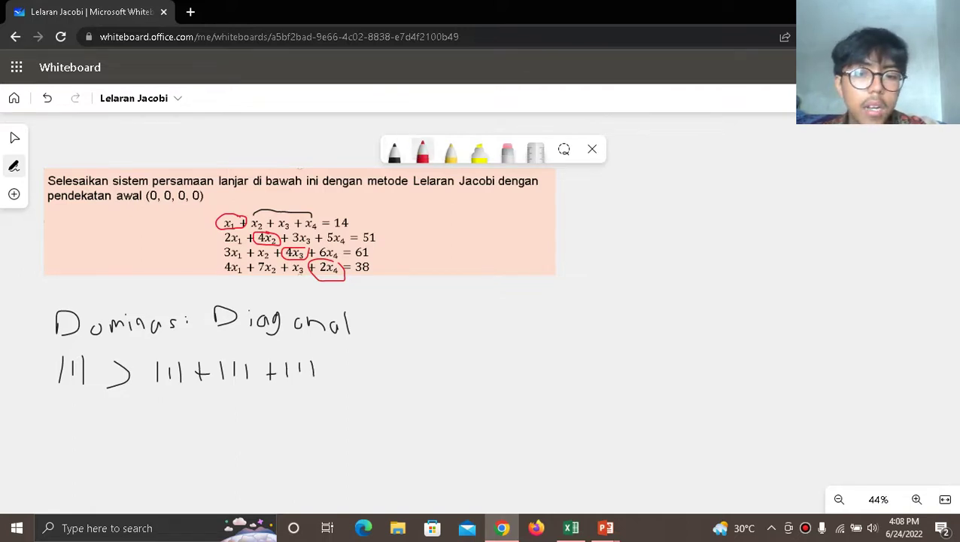
mouse_move(366, 356)
left_mouse_down()
mouse_move(346, 369)
mouse_move(365, 371)
left_mouse_up()
Handwrite the second dominance check |4| > |2| + |3| + |5| in black and mark it with a red cross.
left_click(394, 151)
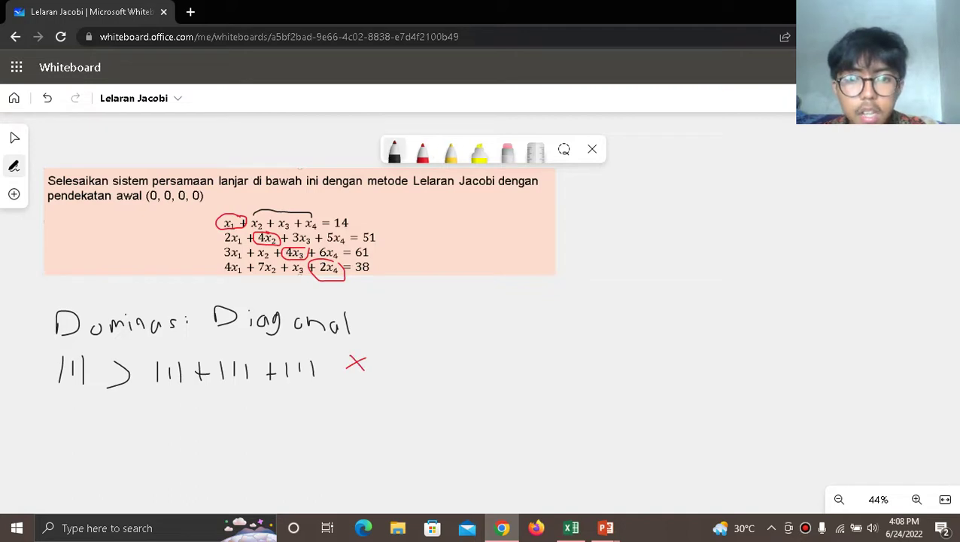
left_click_drag(54, 399, 57, 423)
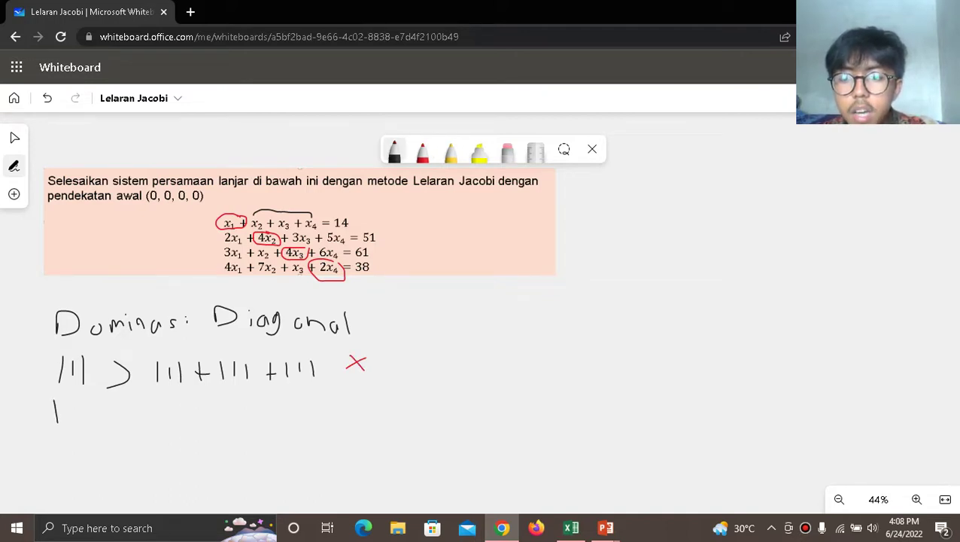
mouse_move(73, 399)
left_mouse_down()
mouse_move(94, 422)
mouse_move(155, 419)
mouse_move(176, 394)
mouse_move(190, 424)
mouse_move(219, 407)
left_mouse_up()
mouse_move(225, 394)
left_mouse_down()
mouse_move(228, 417)
mouse_move(245, 399)
mouse_move(240, 413)
mouse_move(252, 417)
mouse_move(289, 404)
mouse_move(291, 415)
mouse_move(305, 414)
mouse_move(317, 396)
mouse_move(322, 415)
mouse_move(380, 391)
mouse_move(356, 401)
left_mouse_up()
key("ctrl+z")
left_click(422, 151)
left_click_drag(358, 388, 377, 404)
Handwrite the third dominance check |4| > |3| + |1| + |6| in black and mark it with a red cross.
left_click(394, 150)
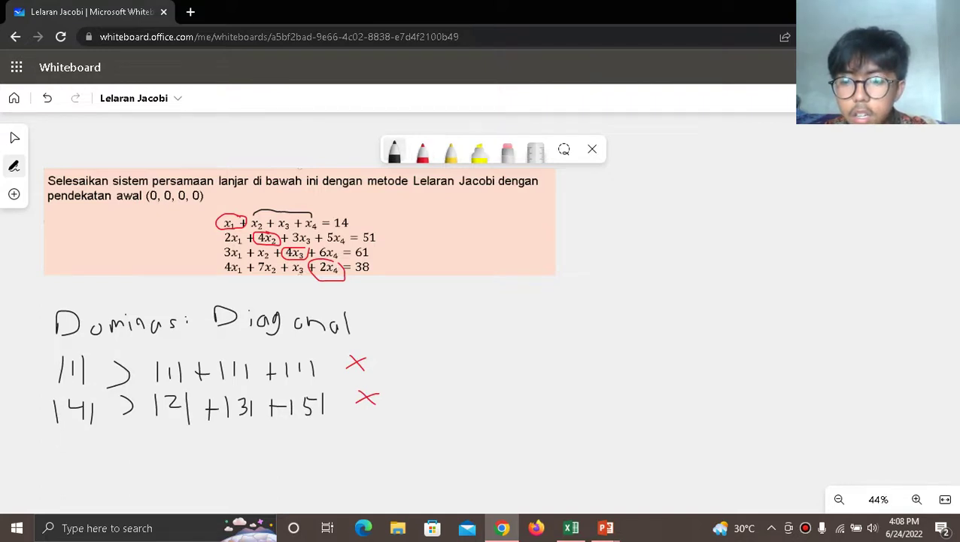
mouse_move(54, 432)
left_mouse_down()
mouse_move(54, 464)
mouse_move(80, 447)
mouse_move(85, 460)
mouse_move(127, 451)
mouse_move(159, 460)
mouse_move(176, 444)
mouse_move(168, 456)
mouse_move(185, 463)
mouse_move(219, 449)
mouse_move(229, 460)
mouse_move(276, 461)
mouse_move(280, 450)
mouse_move(292, 464)
mouse_move(300, 451)
mouse_move(317, 459)
mouse_move(378, 442)
left_mouse_up()
left_click(423, 150)
left_click_drag(361, 437, 375, 455)
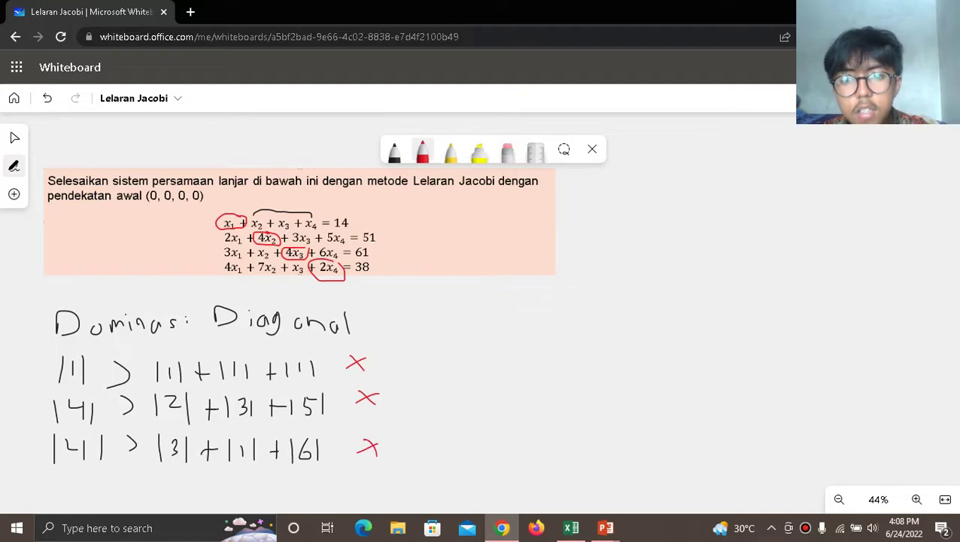
Handwrite the fourth dominance check |2| > |4| + |7| + |1| in black and mark it with a red cross.
left_click(394, 150)
mouse_move(54, 474)
left_mouse_down()
mouse_move(54, 495)
mouse_move(186, 489)
mouse_move(187, 499)
mouse_move(211, 498)
mouse_move(253, 484)
mouse_move(278, 495)
left_mouse_up()
left_click_drag(268, 487, 371, 493)
left_click(422, 150)
Handwrite the conclusion "Solusi Tidak bisa selasaikan" in black ink beside the dominance checks.
left_click(394, 150)
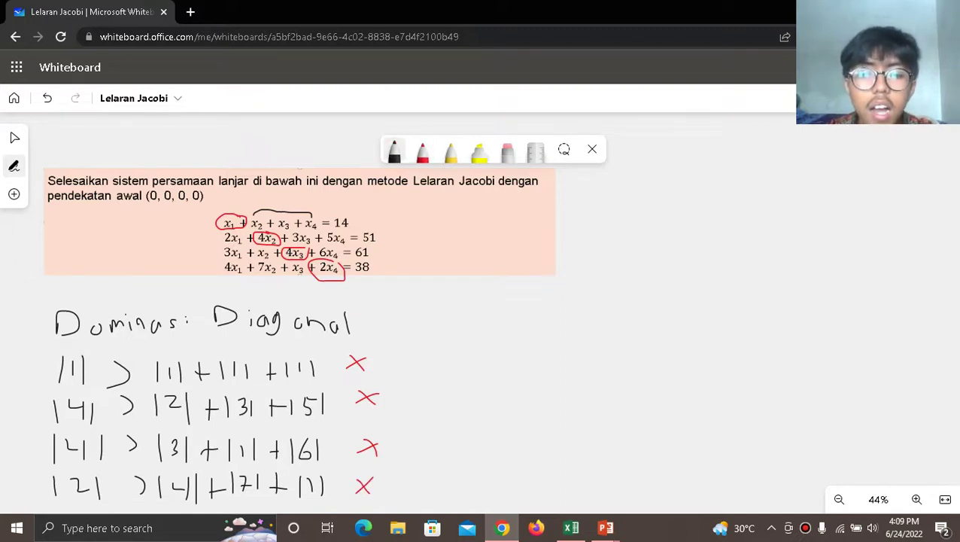
mouse_move(433, 330)
left_mouse_down()
mouse_move(420, 350)
mouse_move(448, 335)
mouse_move(459, 352)
mouse_move(473, 336)
mouse_move(494, 351)
left_mouse_up()
left_click_drag(545, 325, 545, 359)
left_click_drag(535, 322, 561, 323)
mouse_move(567, 344)
left_mouse_down()
mouse_move(568, 353)
mouse_move(586, 352)
left_mouse_up()
mouse_move(583, 345)
left_mouse_down()
mouse_move(580, 358)
mouse_move(600, 340)
left_mouse_up()
mouse_move(600, 336)
left_mouse_down()
mouse_move(602, 350)
mouse_move(624, 335)
mouse_move(633, 363)
mouse_move(657, 356)
mouse_move(698, 366)
left_mouse_up()
left_click_drag(748, 345, 740, 363)
mouse_move(757, 355)
left_mouse_down()
mouse_move(809, 366)
mouse_move(818, 356)
mouse_move(815, 363)
mouse_move(838, 366)
mouse_move(855, 357)
mouse_move(868, 365)
mouse_move(879, 353)
mouse_move(900, 363)
left_mouse_up()
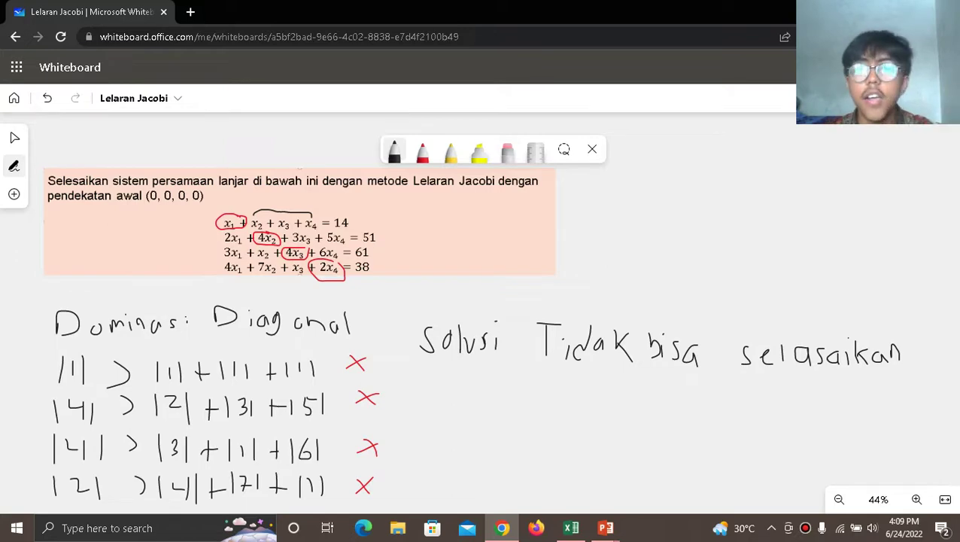
Switch to the PowerPoint presentation and show slide 6 to read the full "Contoh Soal" problem statement.
key("alt+Tab")
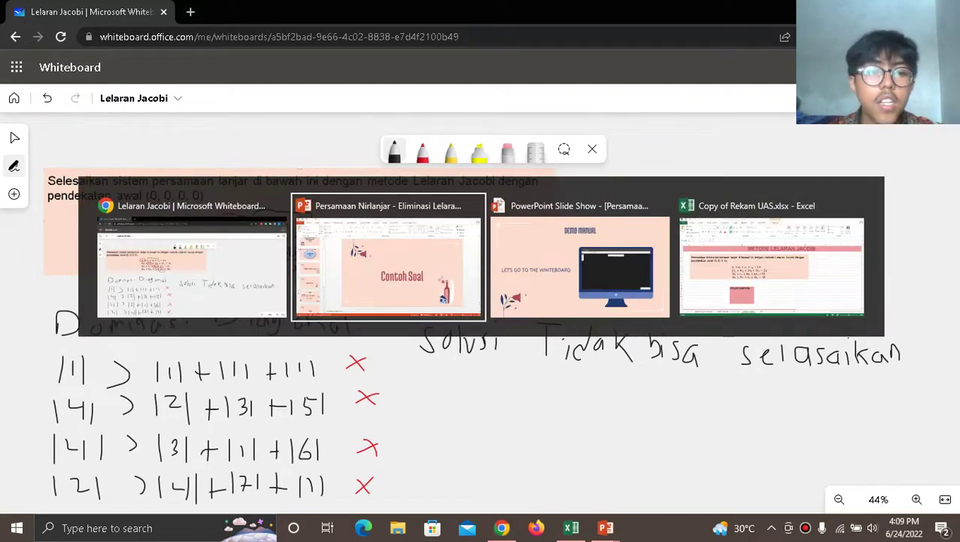
key("alt+Tab")
key("alt+Tab")
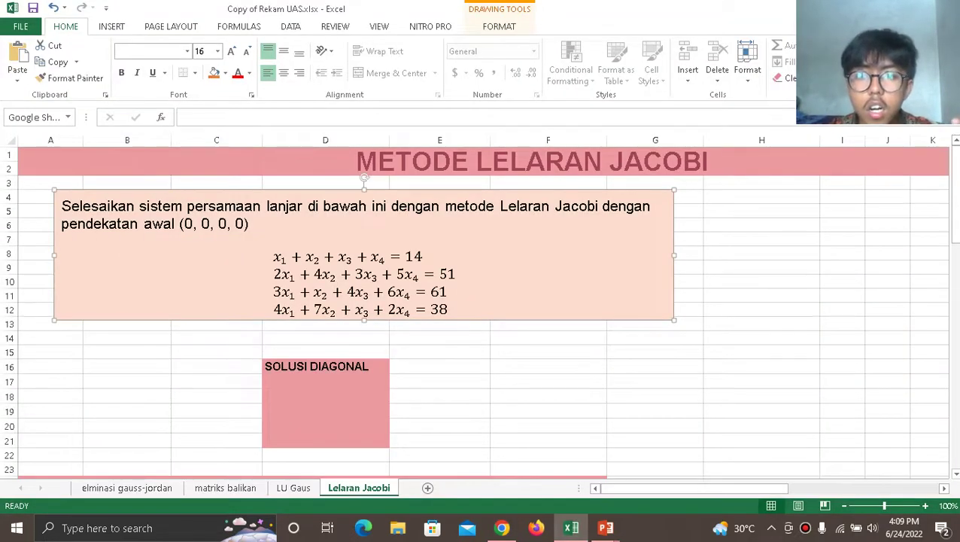
key("alt+Tab")
key("alt+Tab")
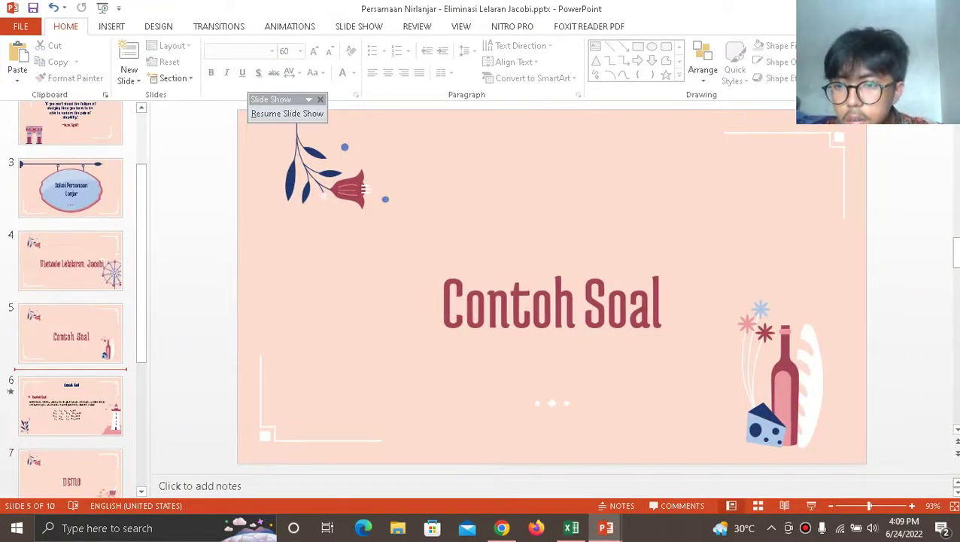
left_click(70, 404)
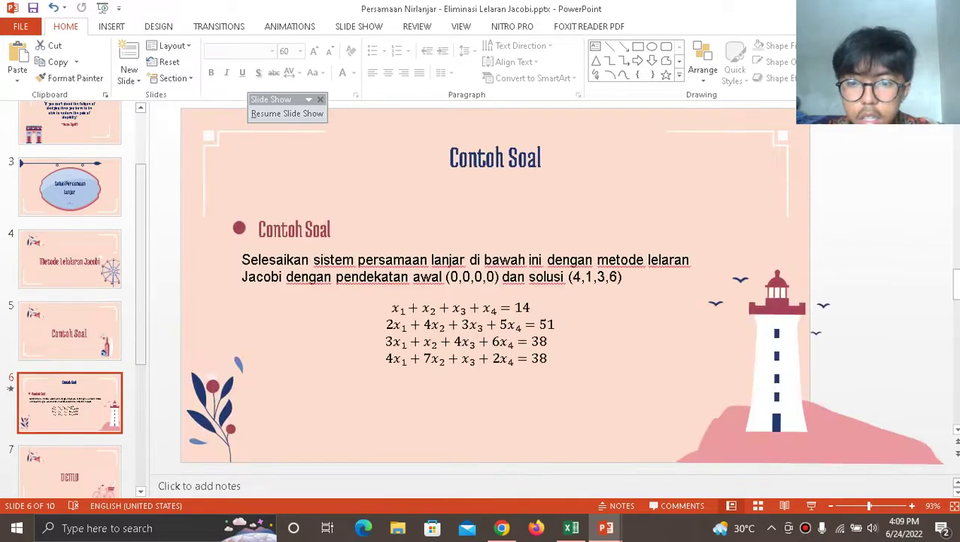
Switch to the Excel workbook and append "dan solusi (4,1,3,6)" after (0, 0, 0, 0) in the problem text box.
key("alt+Tab")
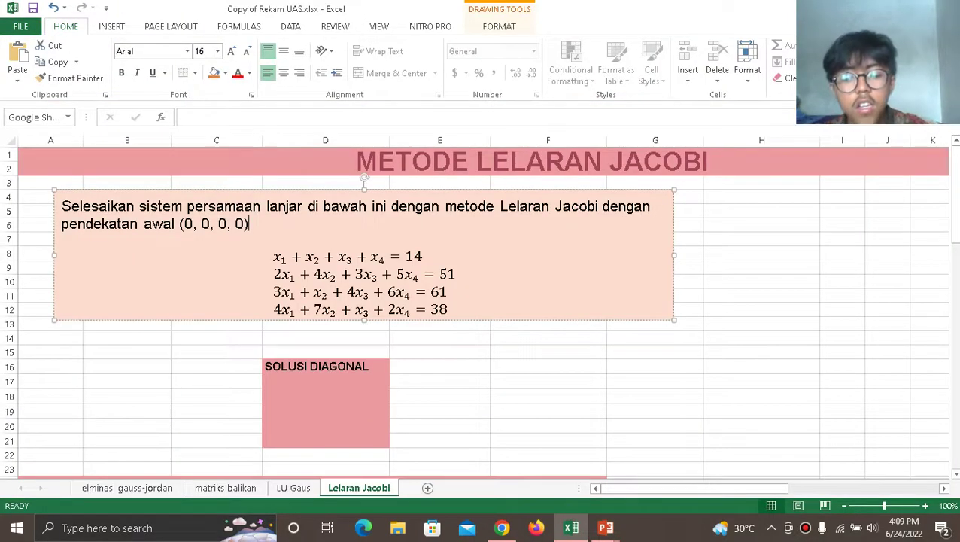
type("dan s")
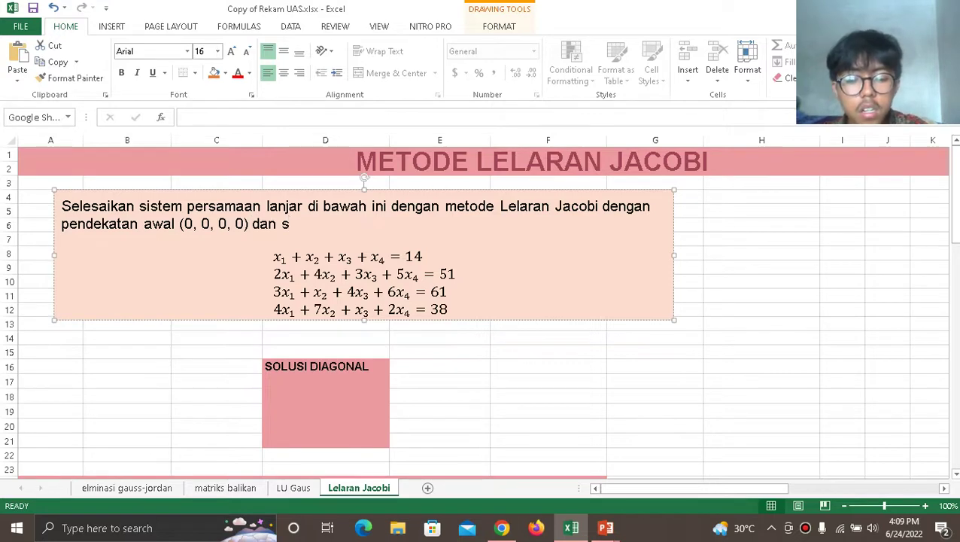
type("olusi (")
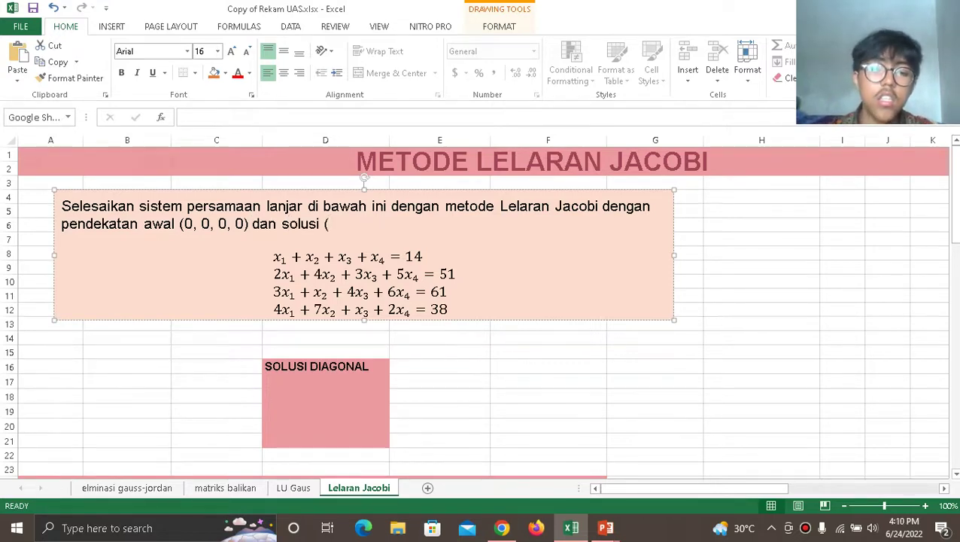
type("4,1,3,6)")
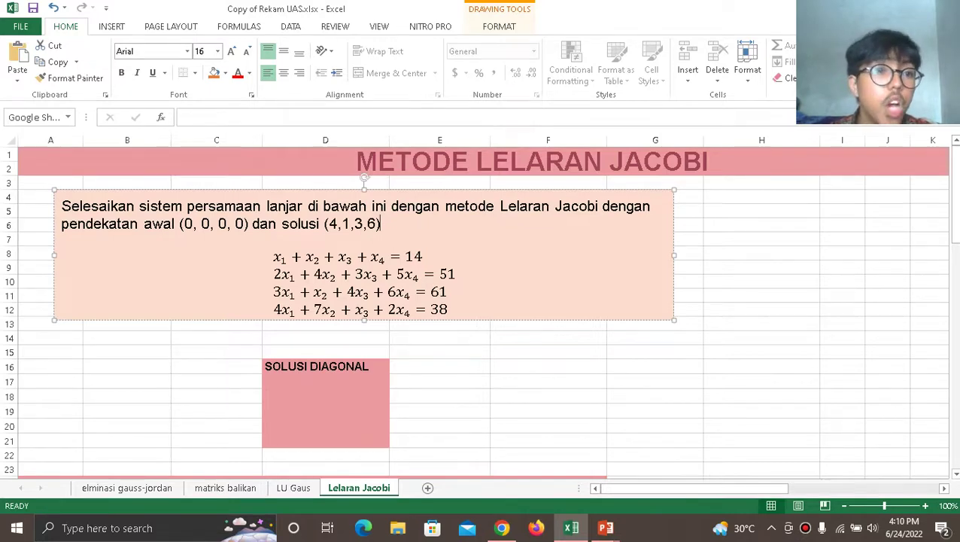
Switch to the Lelaran Jacobi whiteboard and review the equations, the diagonal dominance checks and the blank area below them.
key("alt+Tab")
key("alt+Tab")
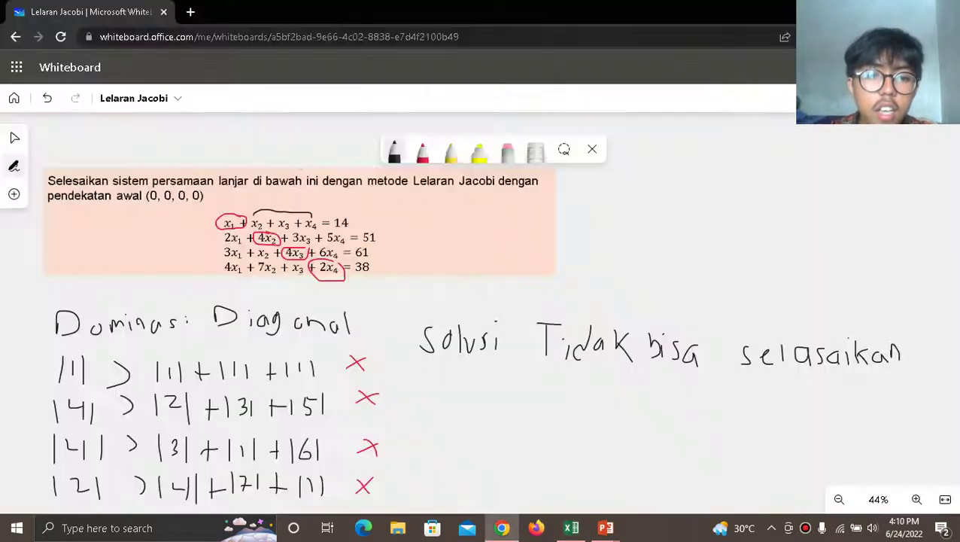
left_click(14, 138)
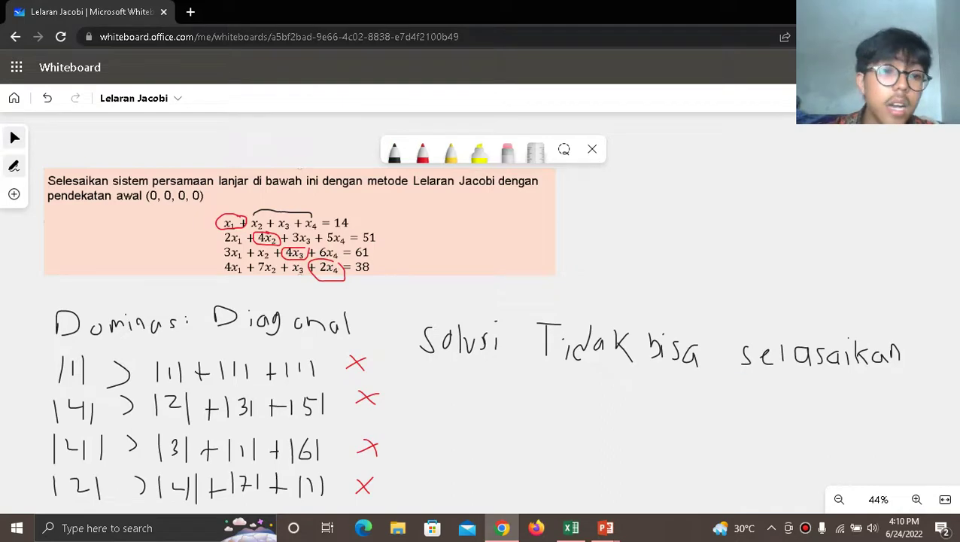
left_click_drag(481, 407, 425, 369)
scroll(480, 316, "down", 4)
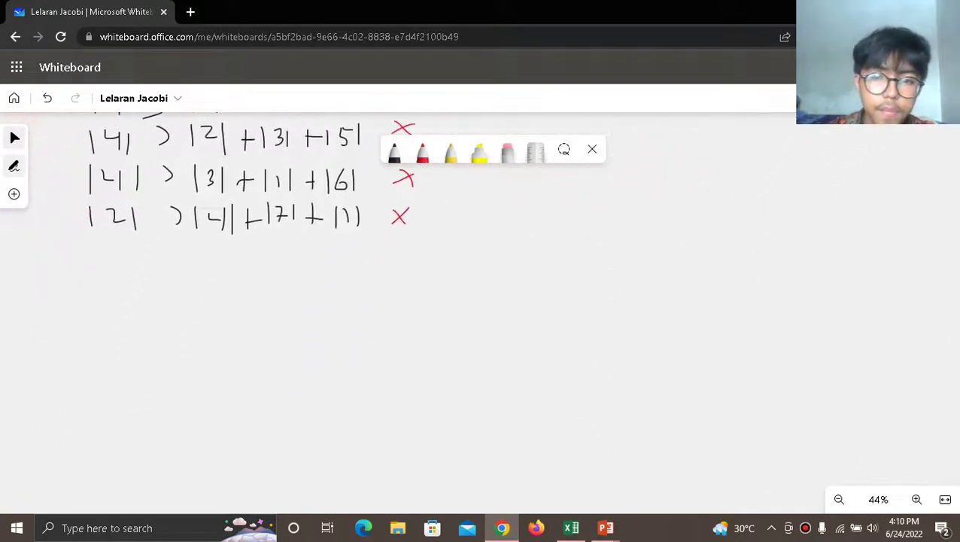
scroll(447, 316, "up", 5)
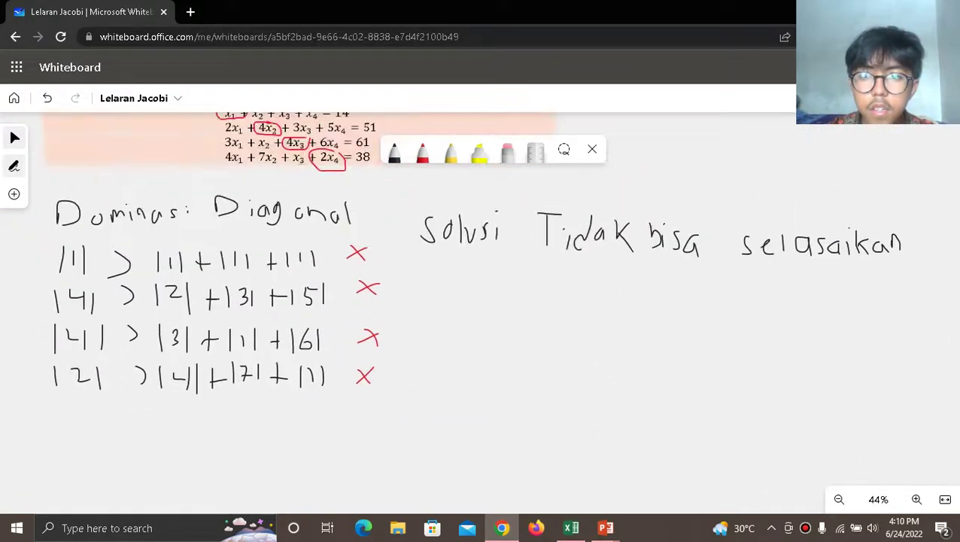
scroll(455, 246, "down", 4)
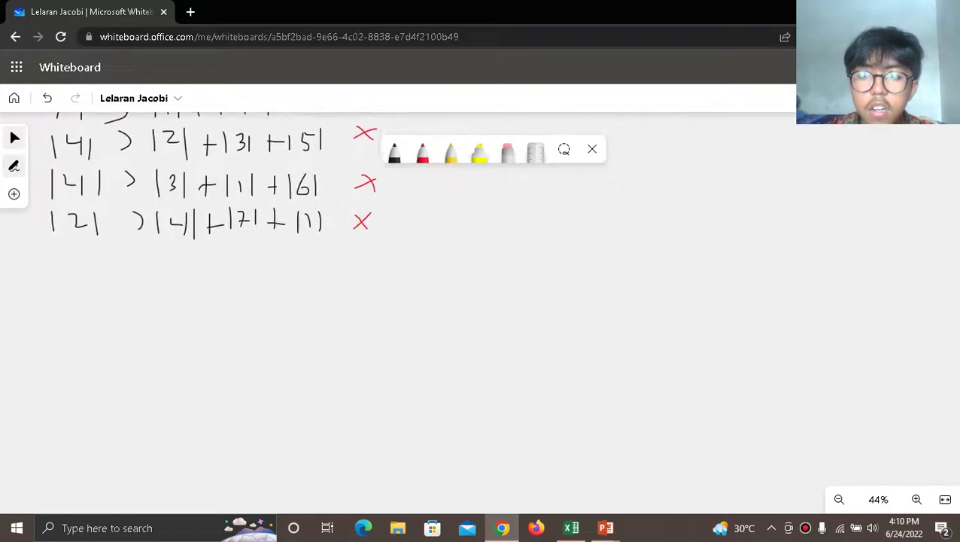
scroll(480, 312, "left", 1)
scroll(301, 301, "up", 5)
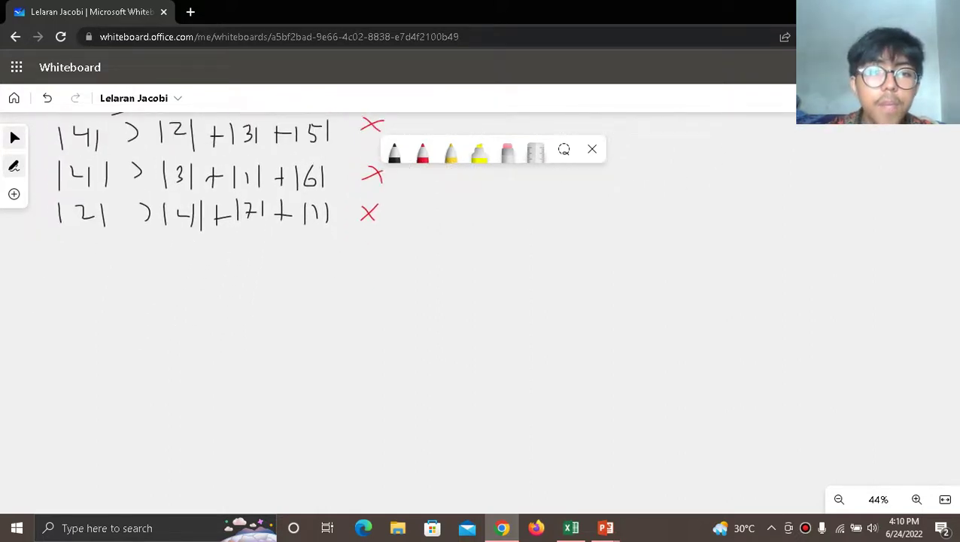
scroll(481, 301, "up", 1)
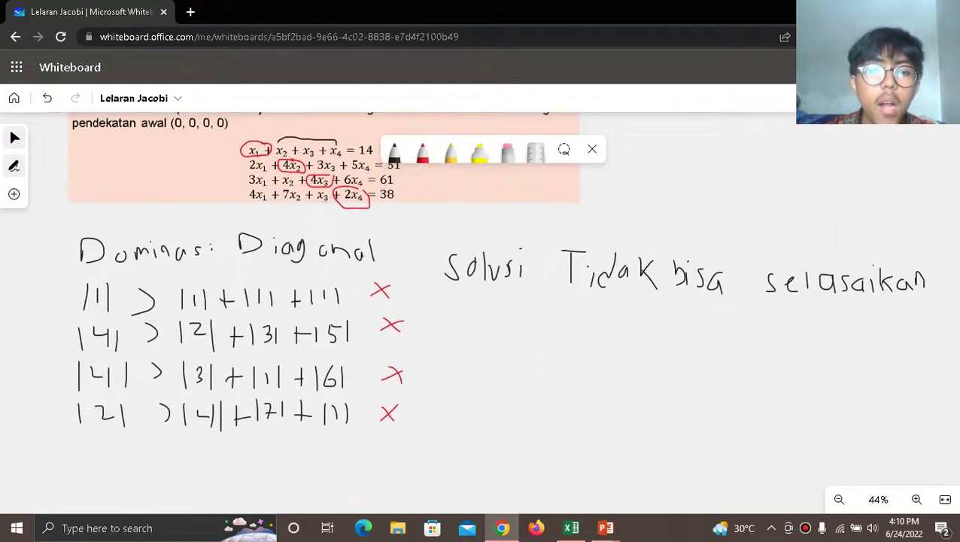
Handwrite "x1" in black ink below the diagonal dominance checks to begin the first iteration equation.
left_click(394, 152)
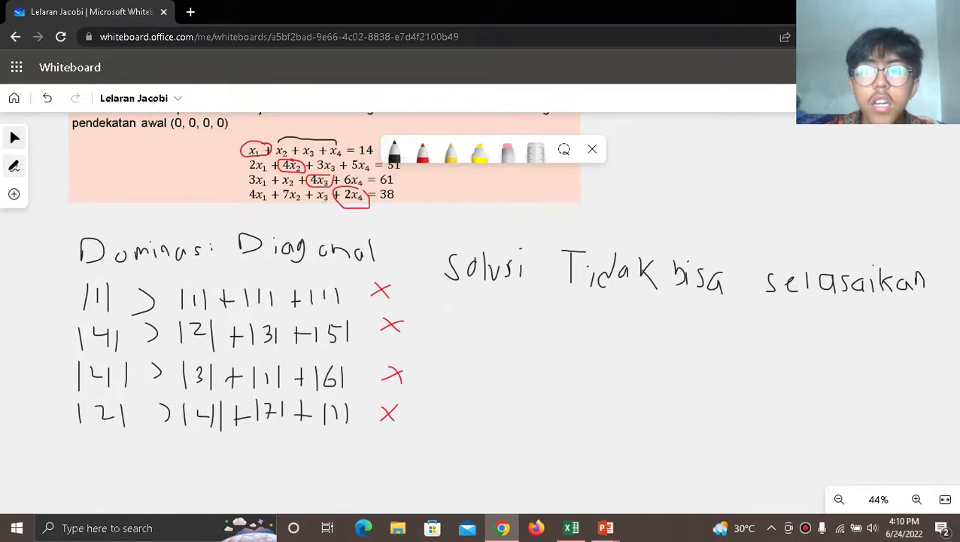
scroll(482, 302, "down", 5)
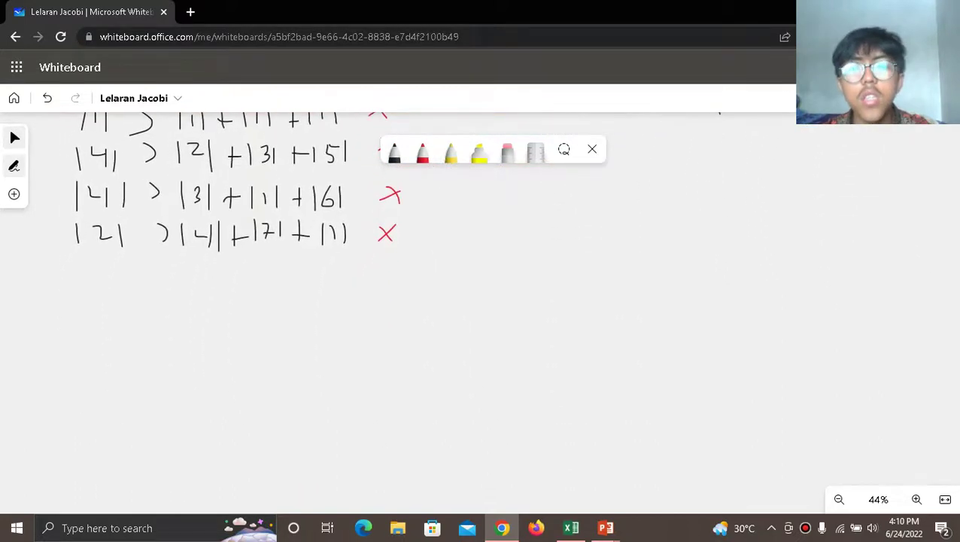
left_click(393, 151)
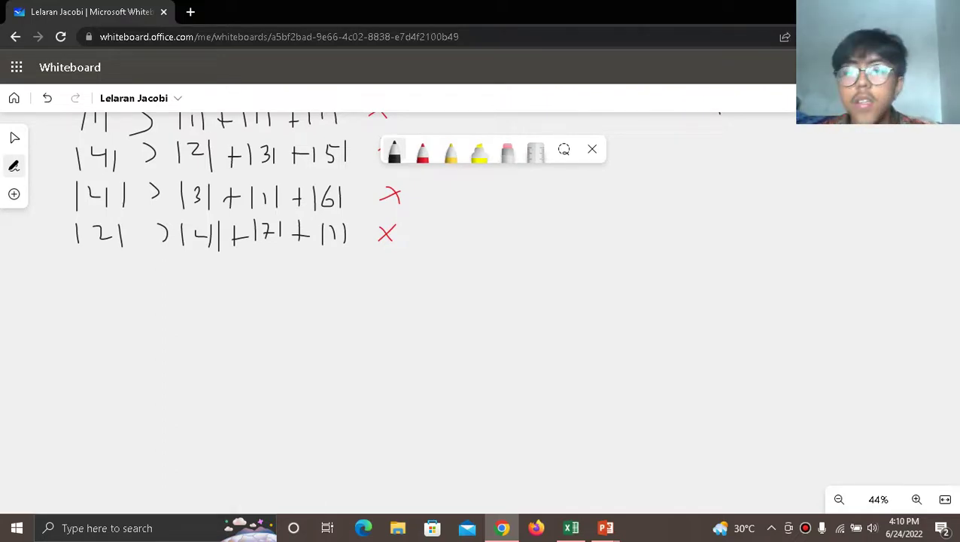
mouse_move(96, 306)
left_mouse_down()
mouse_move(129, 292)
mouse_move(130, 310)
mouse_move(149, 319)
left_mouse_up()
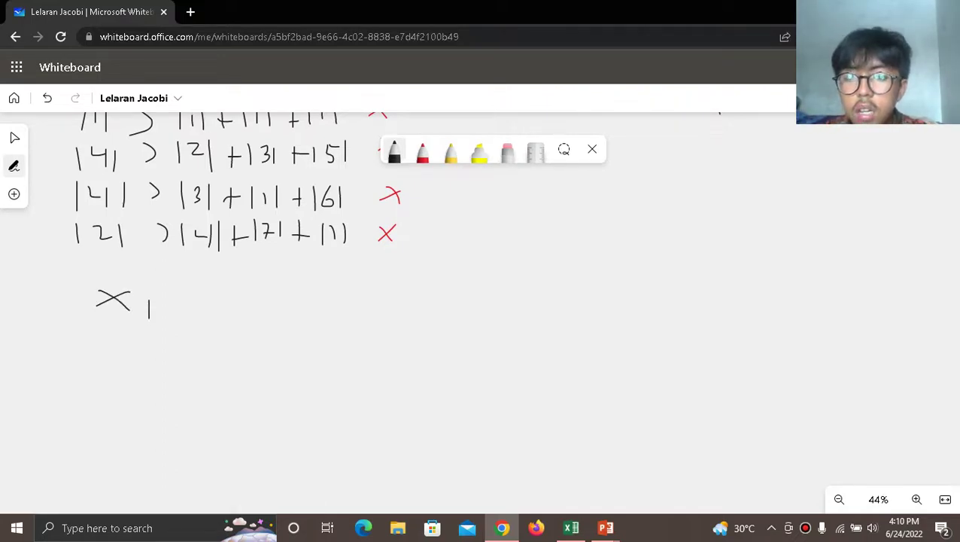
Move the problem statement image with its ink markings down the board to just above the handwritten x1.
left_click(14, 138)
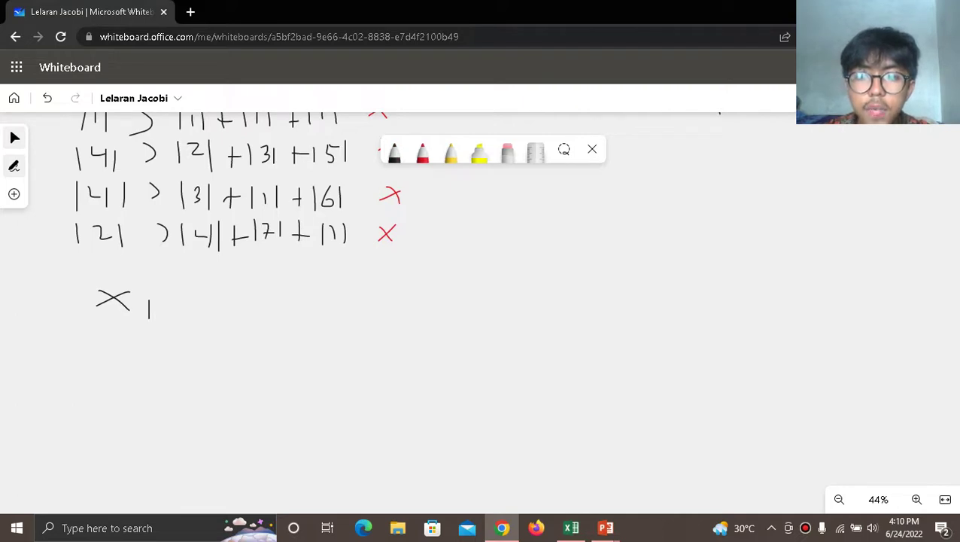
scroll(481, 301, "up", 5)
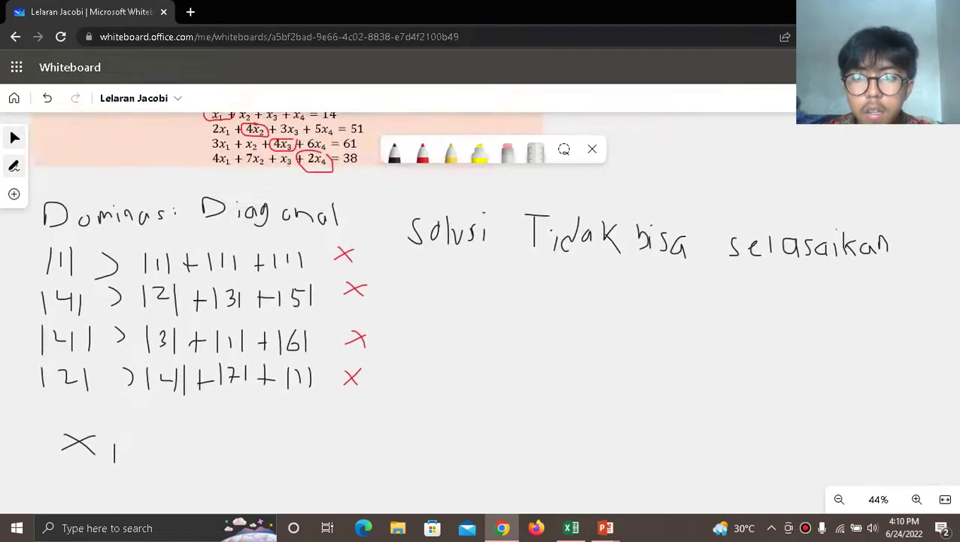
left_click_drag(301, 173, 267, 404)
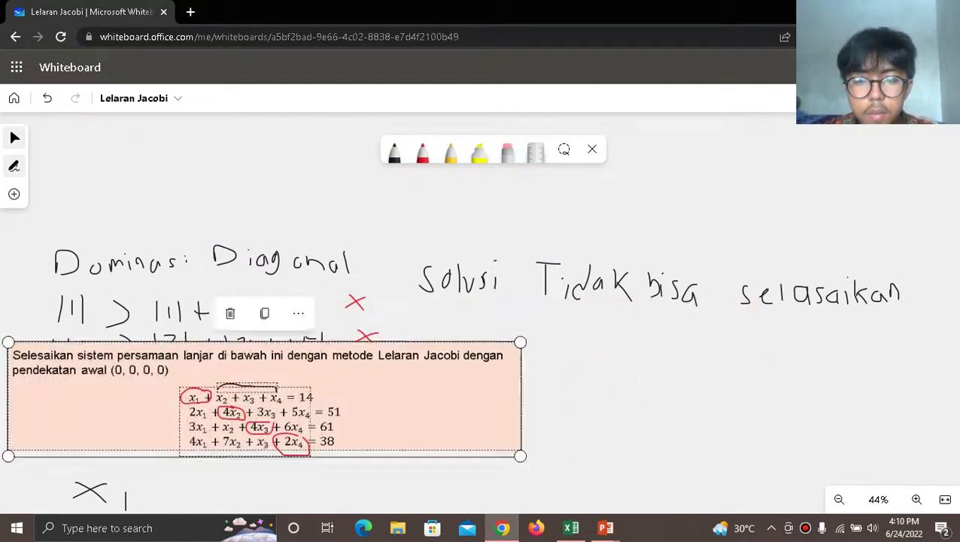
scroll(268, 404, "down", 4)
scroll(481, 301, "down", 1)
scroll(482, 301, "right", 1)
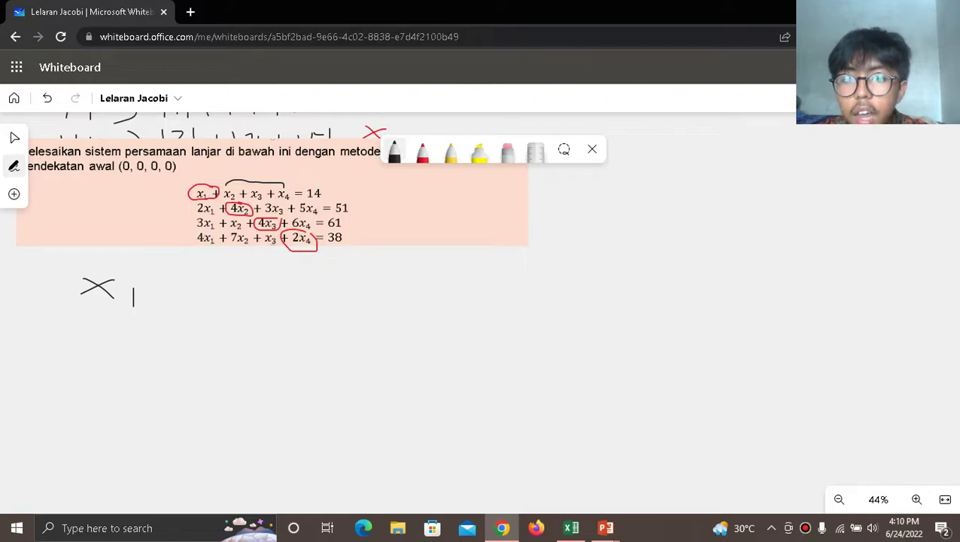
Complete the first iteration equation in black ink as x1 = 14 - x2 - x3 - x4.
left_click_drag(163, 293, 185, 283)
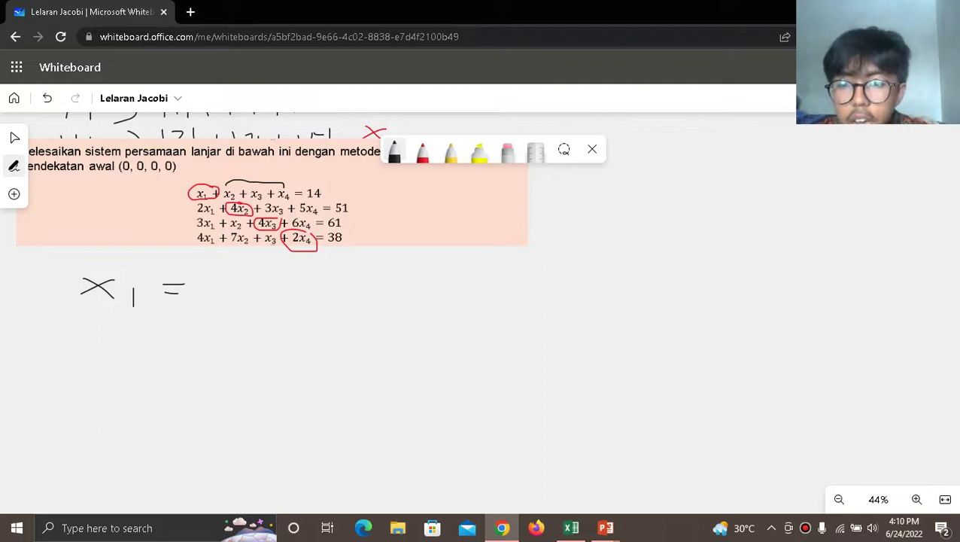
mouse_move(211, 280)
left_mouse_down()
mouse_move(212, 301)
mouse_move(231, 291)
mouse_move(231, 303)
mouse_move(335, 291)
mouse_move(361, 303)
mouse_move(393, 292)
left_mouse_up()
mouse_move(396, 297)
left_mouse_down()
mouse_move(412, 277)
mouse_move(412, 294)
mouse_move(423, 297)
left_mouse_up()
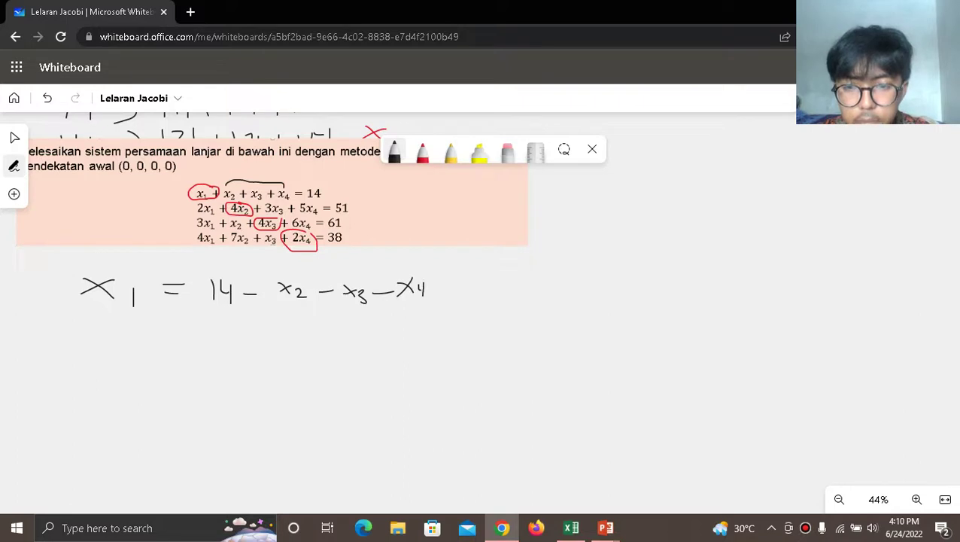
Handwrite the second iteration equation x2 = (51 - 2x1 - 3x3 - 5x4) / 4 as a fraction below the x1 equation.
mouse_move(100, 339)
left_mouse_down()
mouse_move(93, 353)
mouse_move(119, 354)
mouse_move(191, 332)
mouse_move(205, 340)
mouse_move(220, 324)
mouse_move(226, 339)
mouse_move(255, 329)
mouse_move(295, 344)
mouse_move(337, 331)
mouse_move(325, 341)
mouse_move(377, 343)
mouse_move(367, 351)
mouse_move(411, 339)
mouse_move(404, 348)
mouse_move(413, 332)
mouse_move(420, 347)
mouse_move(432, 346)
left_mouse_up()
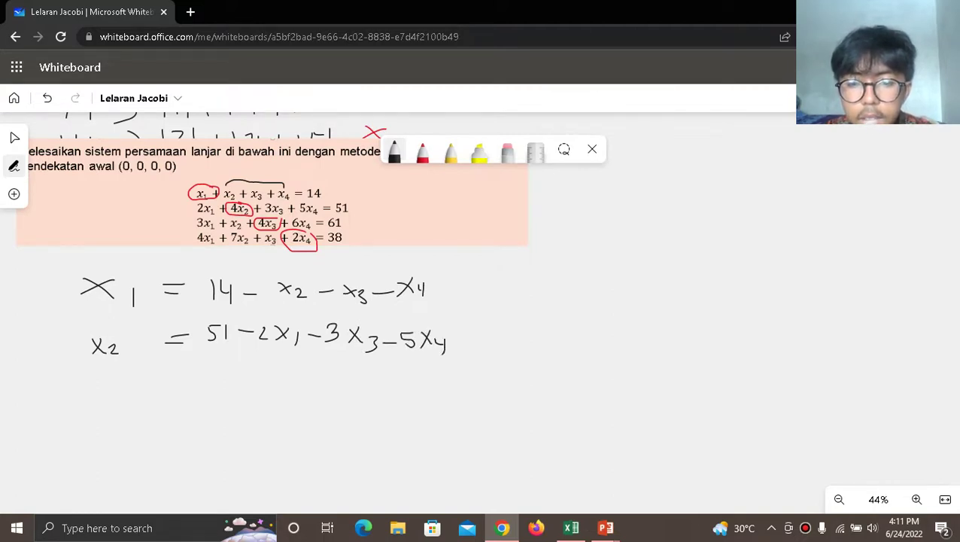
left_click_drag(198, 360, 534, 385)
key("ctrl+z")
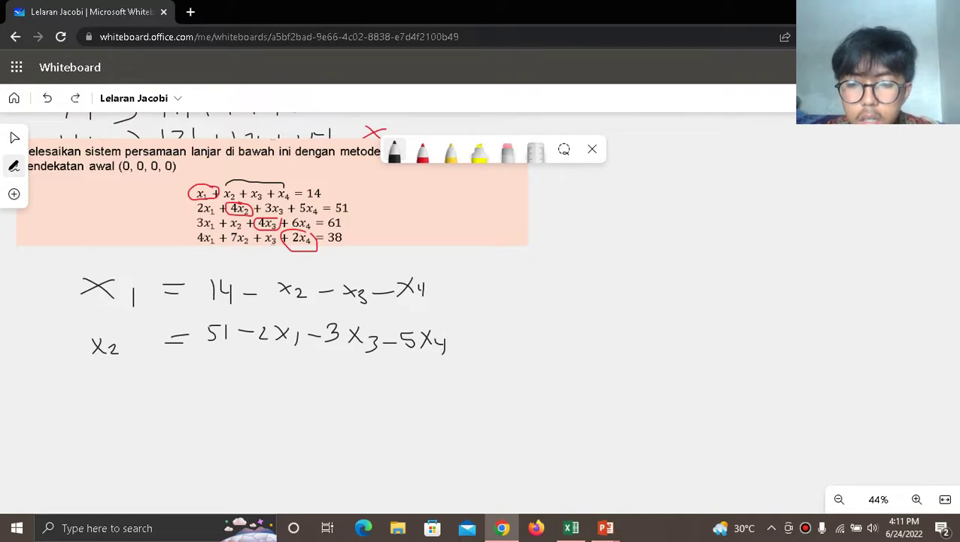
left_click_drag(212, 349, 445, 365)
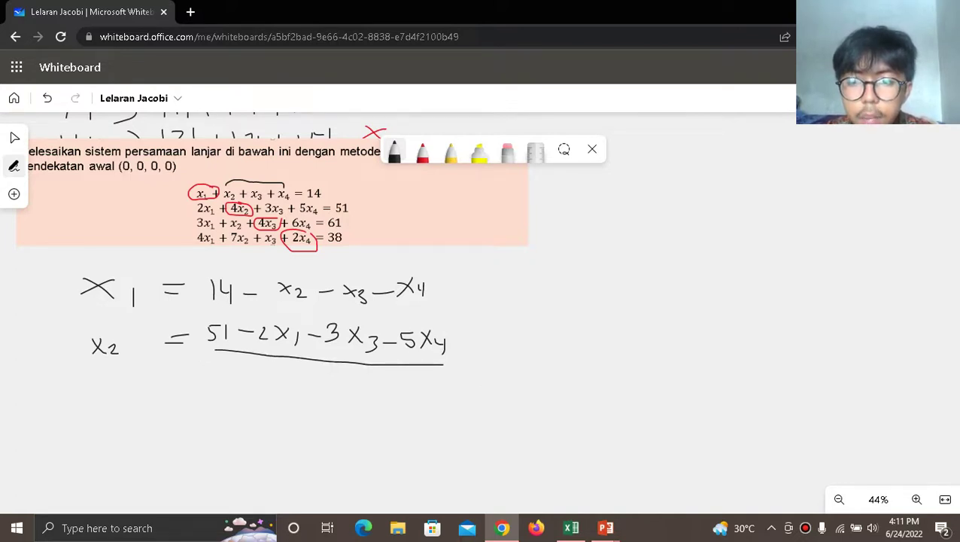
mouse_move(293, 362)
left_mouse_down()
mouse_move(304, 371)
mouse_move(298, 392)
left_mouse_up()
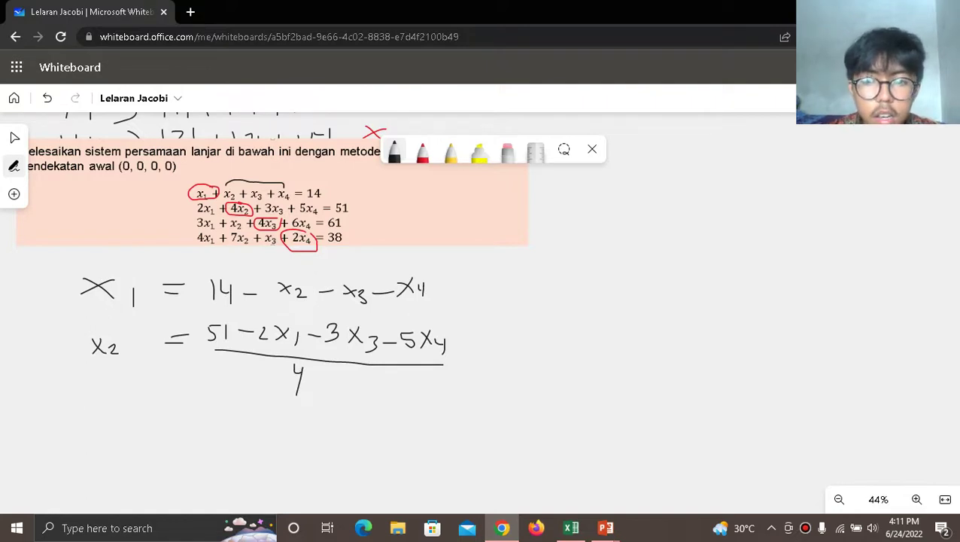
Handwrite the third iteration equation x3 = (61 - 3x1 - x2 - 6x4) / 4 as a fraction beside the x1 equation.
mouse_move(529, 273)
left_mouse_down()
mouse_move(543, 289)
mouse_move(530, 289)
mouse_move(553, 288)
mouse_move(548, 294)
mouse_move(574, 276)
left_mouse_up()
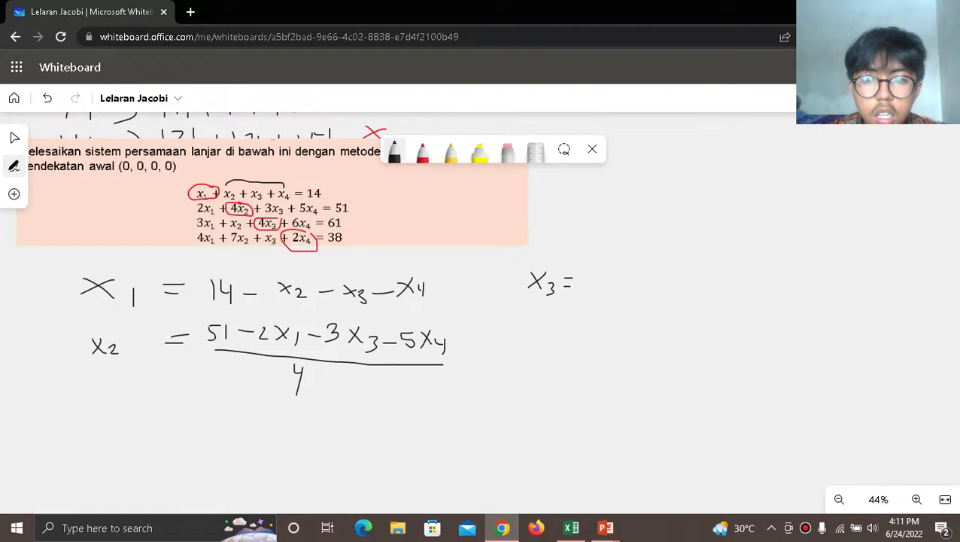
mouse_move(593, 269)
left_mouse_down()
mouse_move(590, 290)
mouse_move(593, 274)
mouse_move(611, 290)
mouse_move(649, 271)
mouse_move(645, 283)
mouse_move(677, 289)
mouse_move(703, 278)
mouse_move(734, 287)
left_mouse_up()
key("ctrl+z")
mouse_move(733, 268)
left_mouse_down()
mouse_move(717, 286)
mouse_move(749, 290)
left_mouse_up()
mouse_move(783, 261)
left_mouse_down()
mouse_move(778, 282)
mouse_move(829, 289)
left_mouse_up()
key("ctrl+z")
left_click_drag(585, 299, 835, 292)
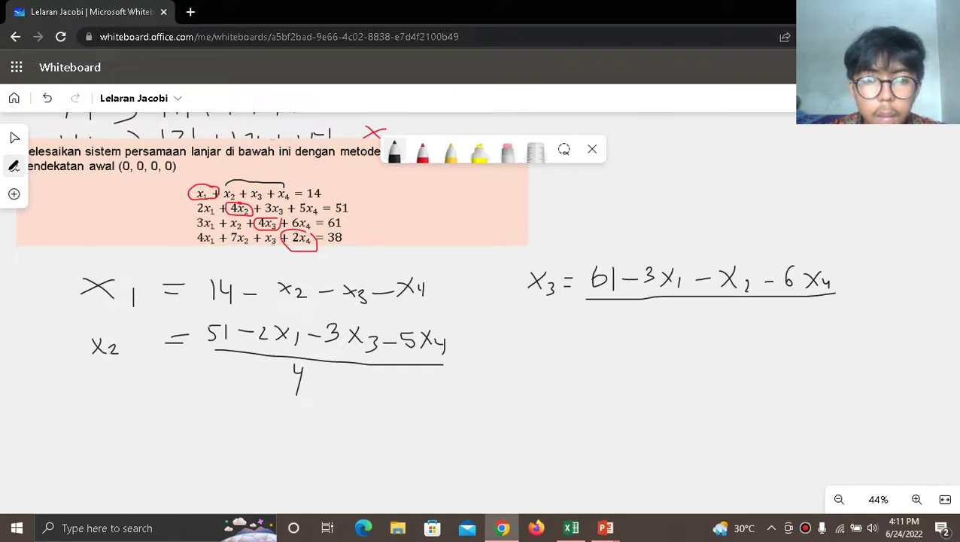
mouse_move(697, 306)
left_mouse_down()
mouse_move(707, 315)
mouse_move(702, 340)
left_mouse_up()
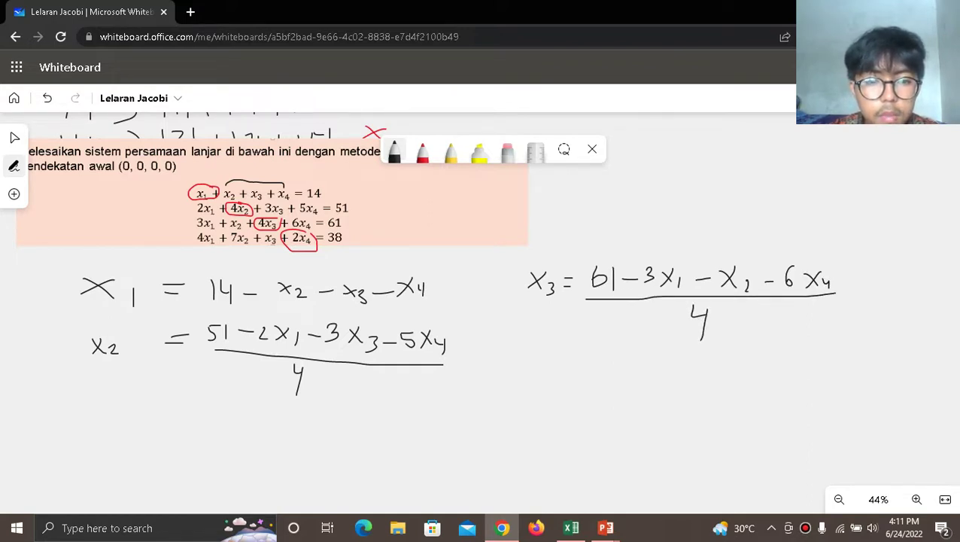
Handwrite the fourth iteration equation x4 = (38 - 4x1 - 7x2 - x3) / 2 as a fraction below the x3 equation.
mouse_move(551, 349)
left_mouse_down()
mouse_move(536, 362)
mouse_move(565, 377)
mouse_move(594, 364)
left_mouse_up()
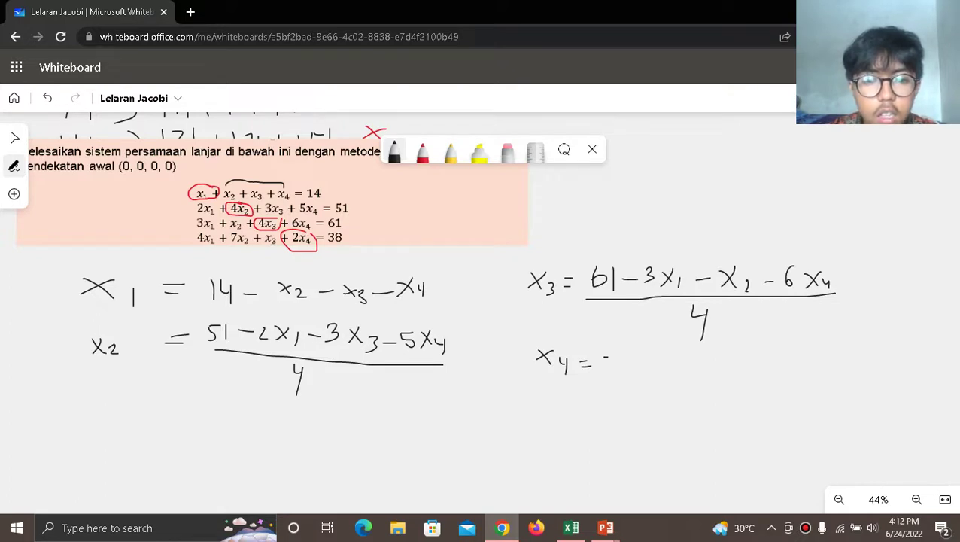
mouse_move(604, 357)
left_mouse_down()
mouse_move(607, 370)
mouse_move(622, 370)
mouse_move(626, 353)
mouse_move(721, 379)
mouse_move(770, 356)
mouse_move(764, 379)
mouse_move(781, 365)
mouse_move(801, 374)
left_mouse_up()
mouse_move(799, 354)
left_mouse_down()
mouse_move(782, 372)
mouse_move(843, 367)
left_mouse_up()
mouse_move(862, 357)
left_mouse_down()
mouse_move(852, 382)
mouse_move(869, 382)
left_mouse_up()
left_click_drag(610, 382, 905, 388)
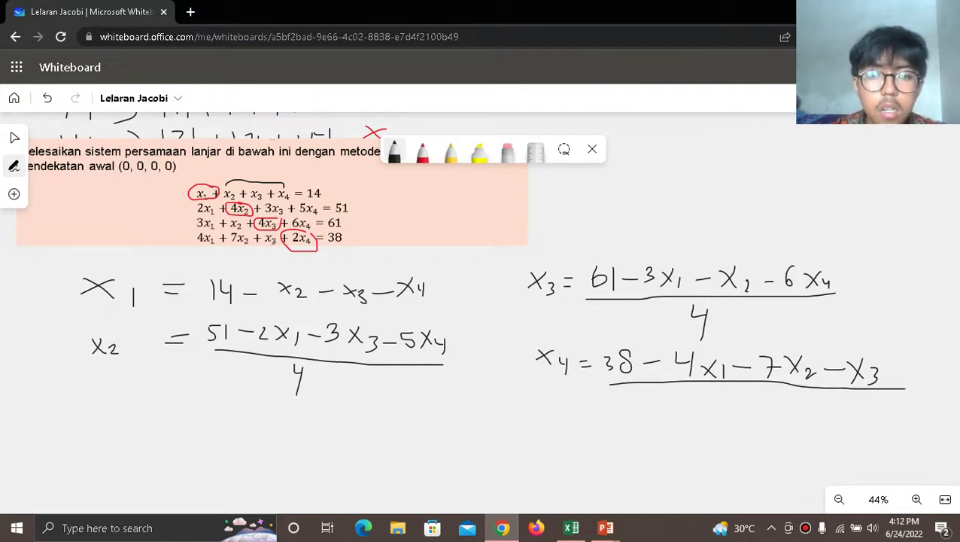
mouse_move(733, 387)
left_mouse_down()
mouse_move(730, 399)
mouse_move(753, 400)
left_mouse_up()
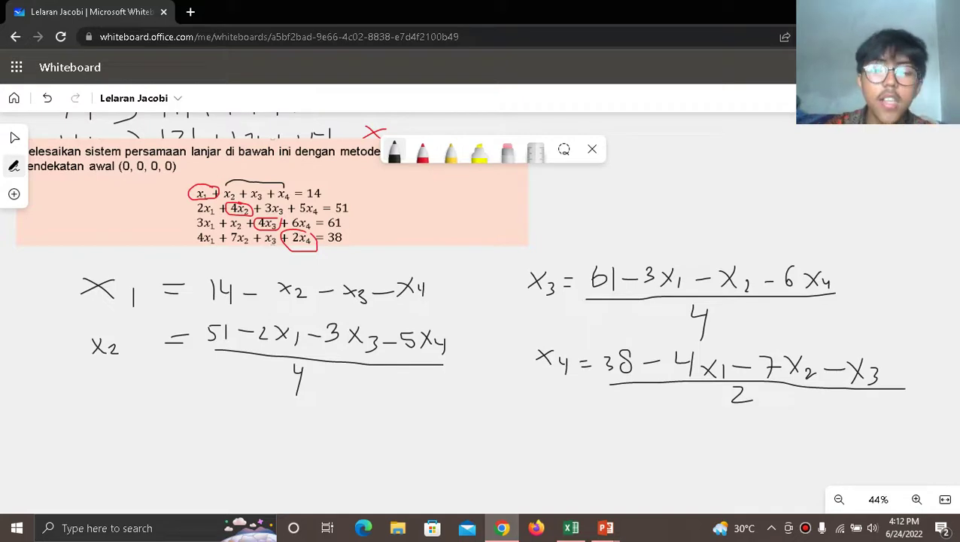
Handwrite the iteration table headings r, x1, x2, x3 and x4 in black ink, spaced in a row below the equations.
left_click(14, 138)
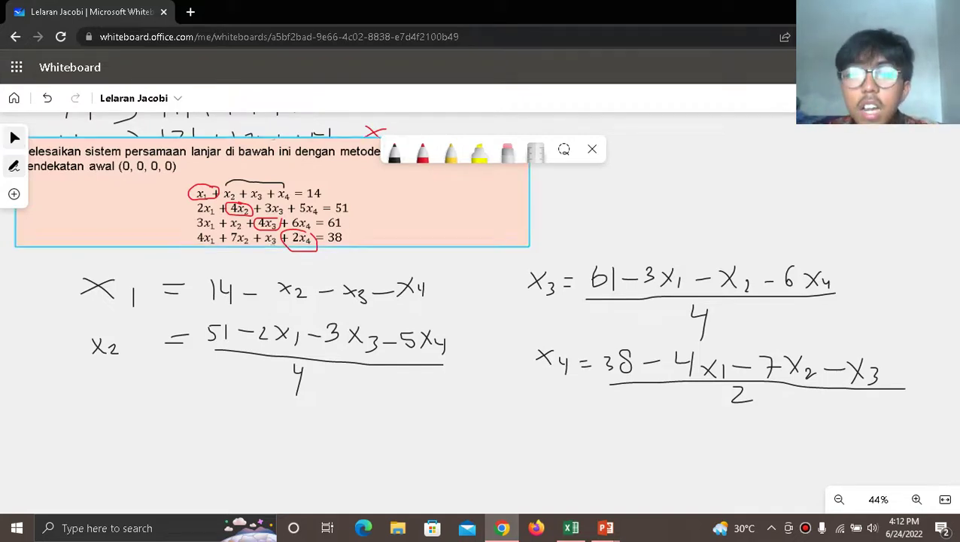
scroll(457, 257, "down", 4)
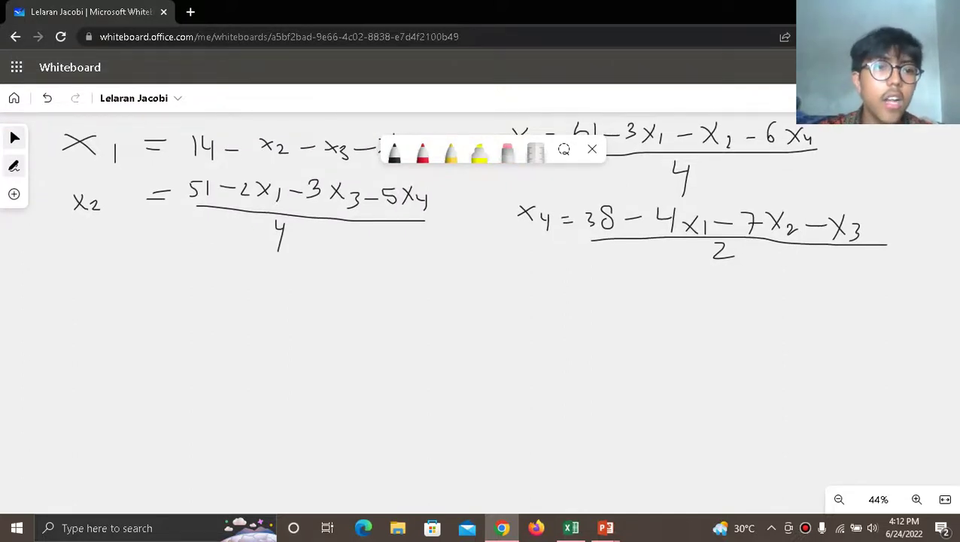
left_click(394, 150)
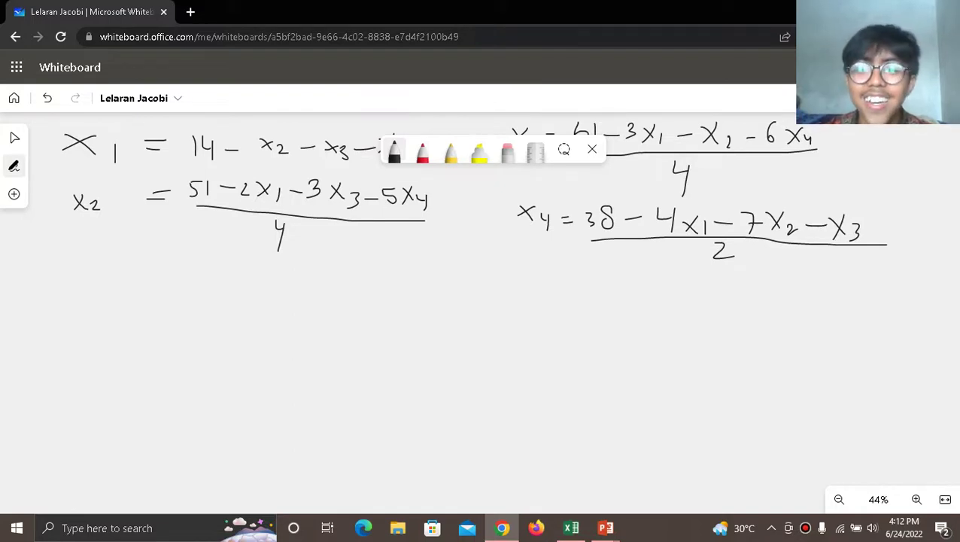
mouse_move(27, 300)
left_mouse_down()
mouse_move(27, 283)
mouse_move(39, 284)
left_mouse_up()
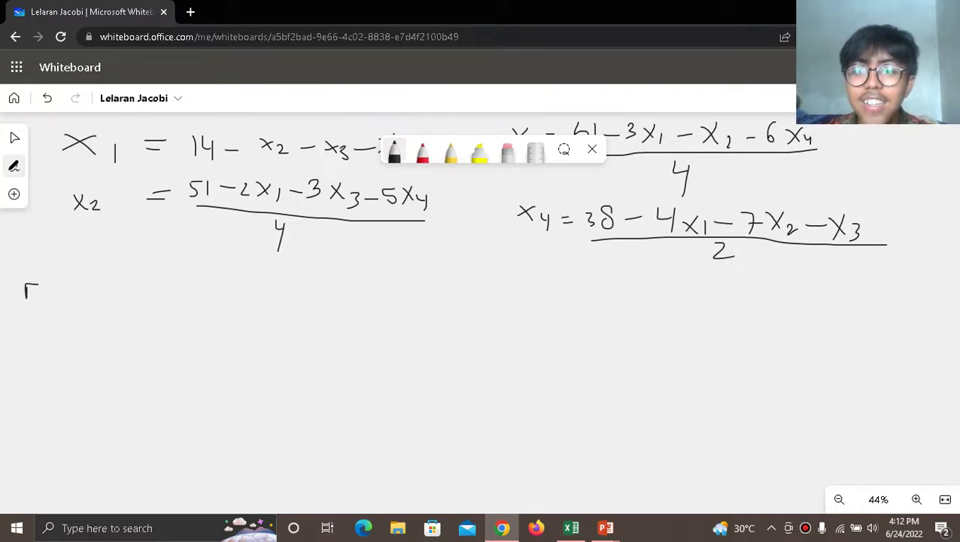
mouse_move(113, 272)
left_mouse_down()
mouse_move(146, 252)
mouse_move(145, 272)
mouse_move(159, 284)
left_mouse_up()
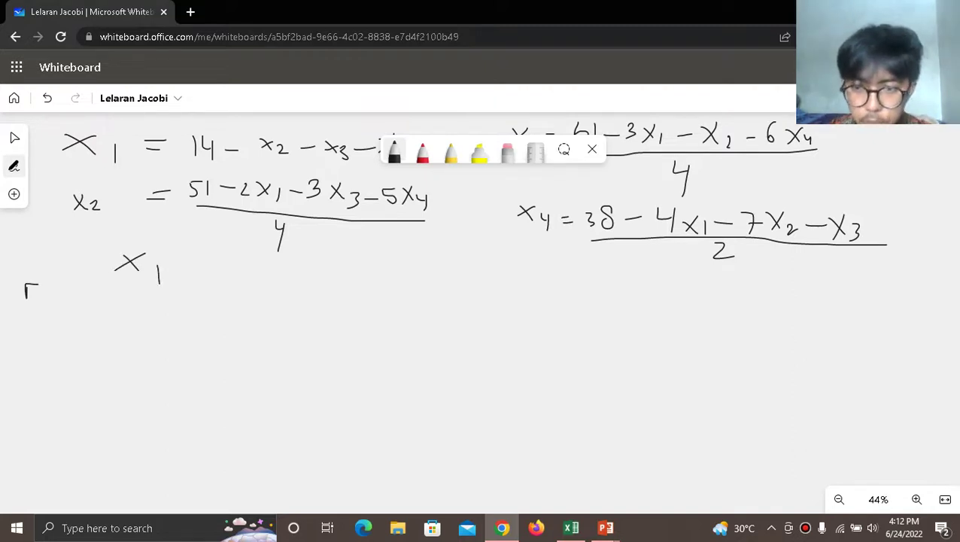
mouse_move(346, 280)
left_mouse_down()
mouse_move(391, 263)
mouse_move(384, 285)
mouse_move(360, 275)
mouse_move(403, 276)
left_mouse_up()
key("ctrl+z")
key("ctrl+z")
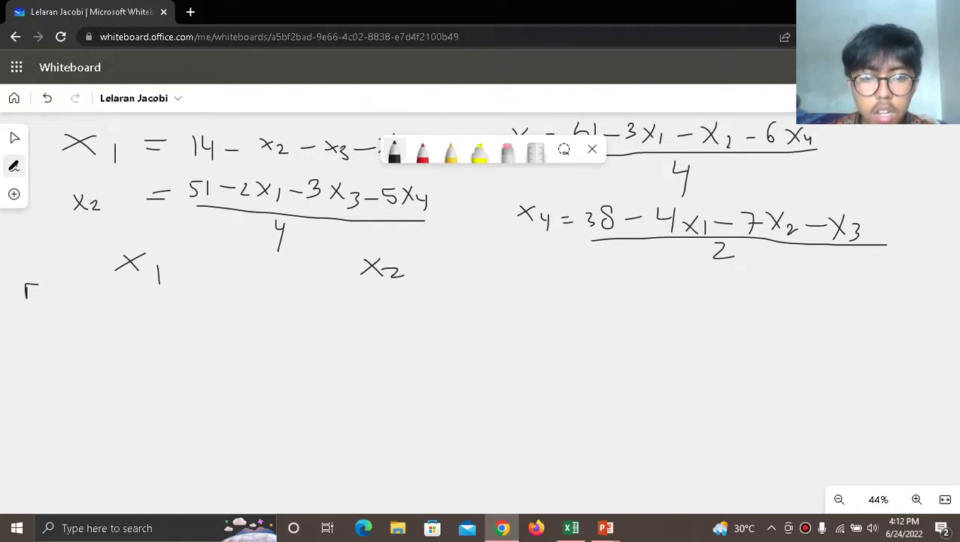
mouse_move(585, 270)
left_mouse_down()
mouse_move(560, 284)
mouse_move(612, 284)
left_mouse_up()
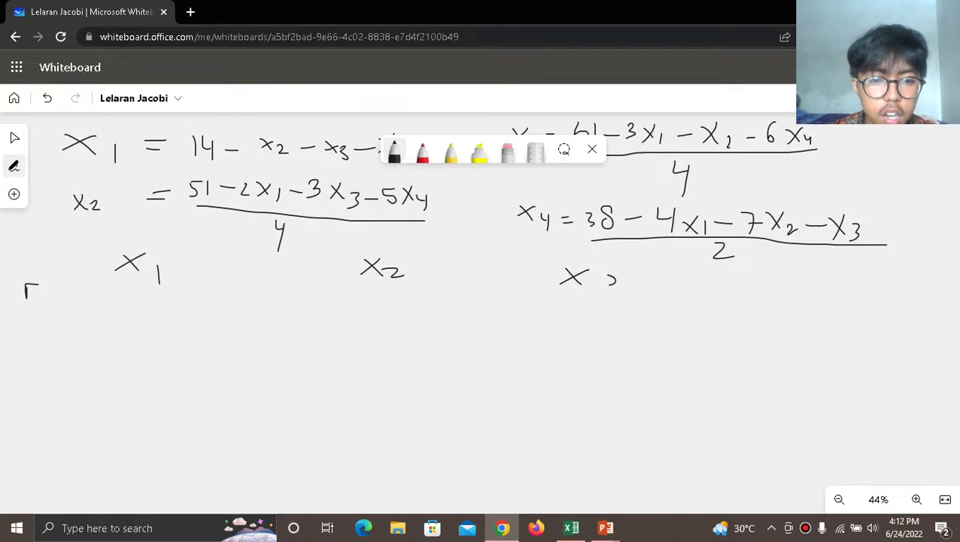
mouse_move(839, 277)
left_mouse_down()
mouse_move(811, 296)
mouse_move(863, 302)
left_mouse_up()
left_click_drag(870, 290, 871, 312)
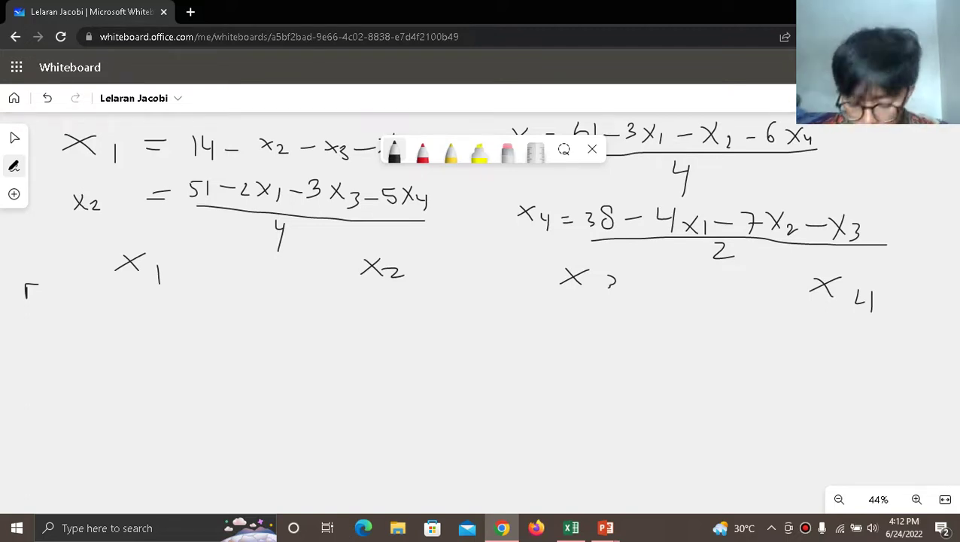
Handwrite the r heading, the iteration 0 row with 0 under x1, x2, x3 and x4, and the row label 1 below it.
mouse_move(29, 248)
left_mouse_down()
mouse_move(27, 266)
mouse_move(42, 246)
left_mouse_up()
mouse_move(24, 284)
left_mouse_down()
mouse_move(37, 286)
mouse_move(35, 297)
mouse_move(38, 283)
left_mouse_up()
mouse_move(130, 290)
left_mouse_down()
mouse_move(122, 301)
mouse_move(132, 292)
left_mouse_up()
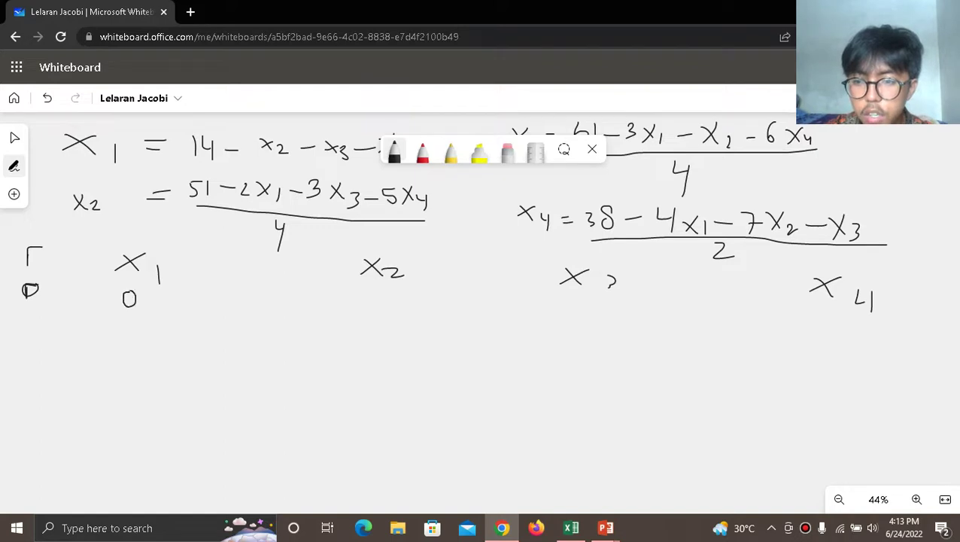
mouse_move(381, 296)
left_mouse_down()
mouse_move(372, 311)
mouse_move(382, 297)
left_mouse_up()
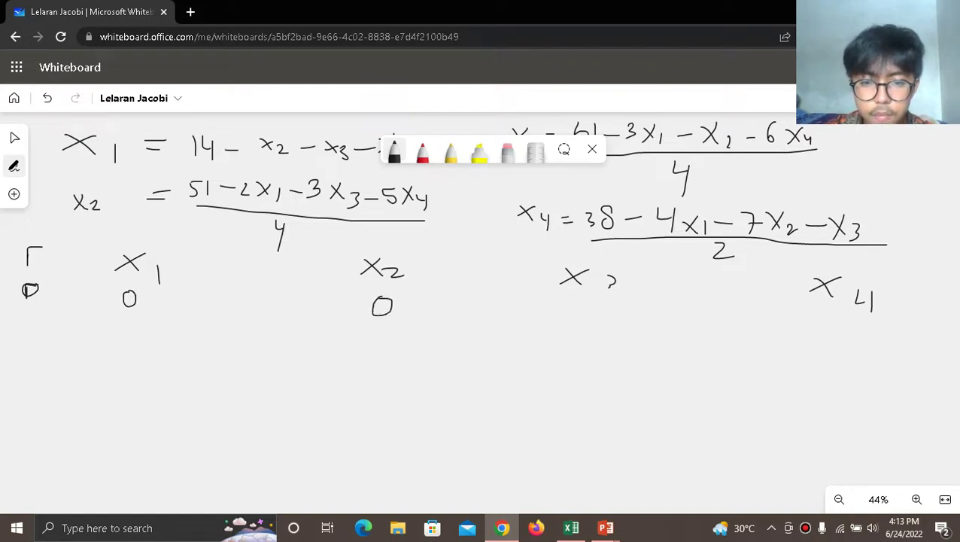
mouse_move(584, 303)
left_mouse_down()
mouse_move(578, 317)
mouse_move(590, 306)
left_mouse_up()
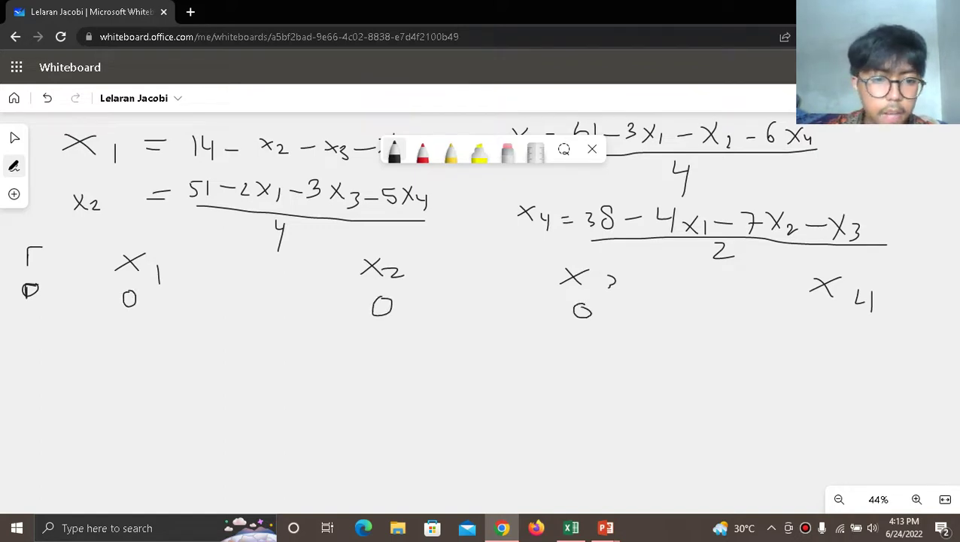
mouse_move(833, 315)
left_mouse_down()
mouse_move(821, 335)
mouse_move(835, 315)
left_mouse_up()
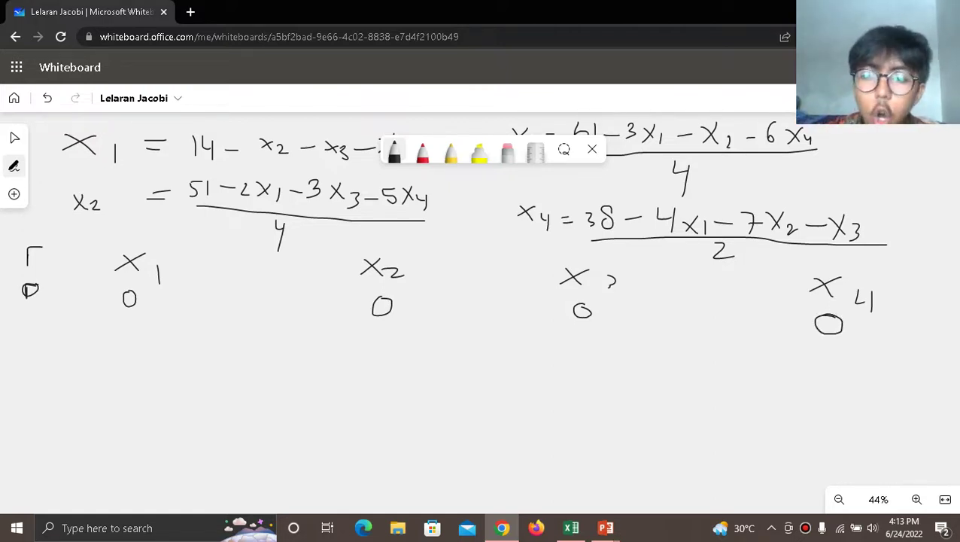
left_click_drag(27, 326, 27, 342)
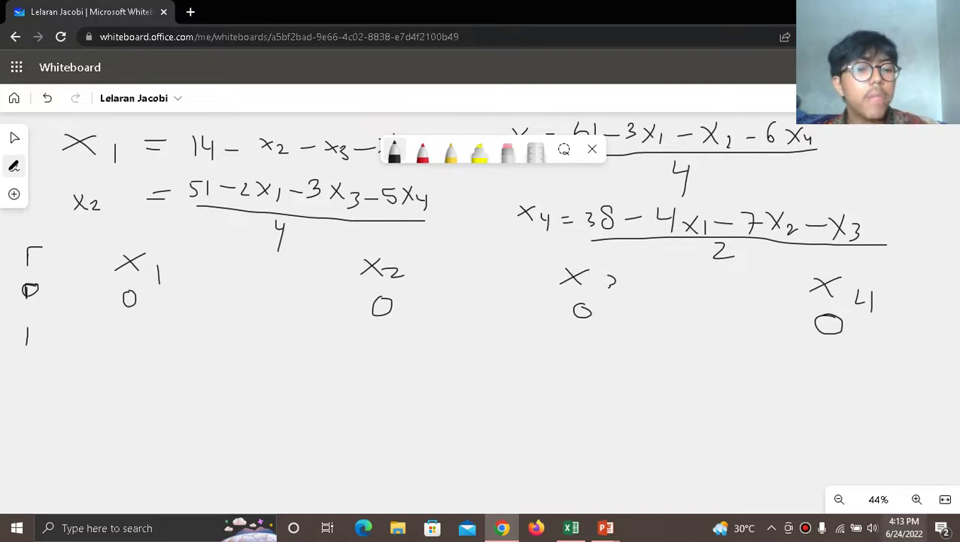
Open Calculator and compute 51 / 4.
key("super")
type("cal")
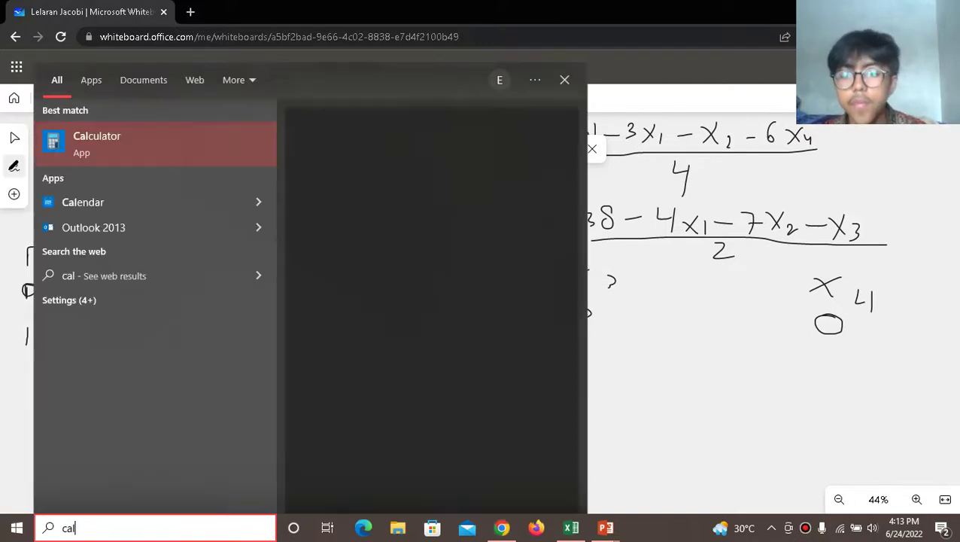
key("Return")
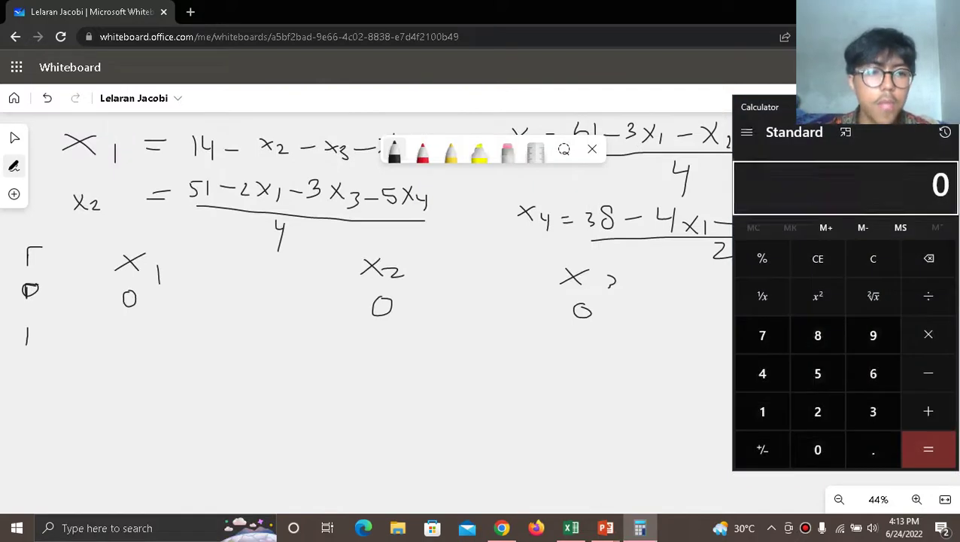
type("51/4")
key("Return")
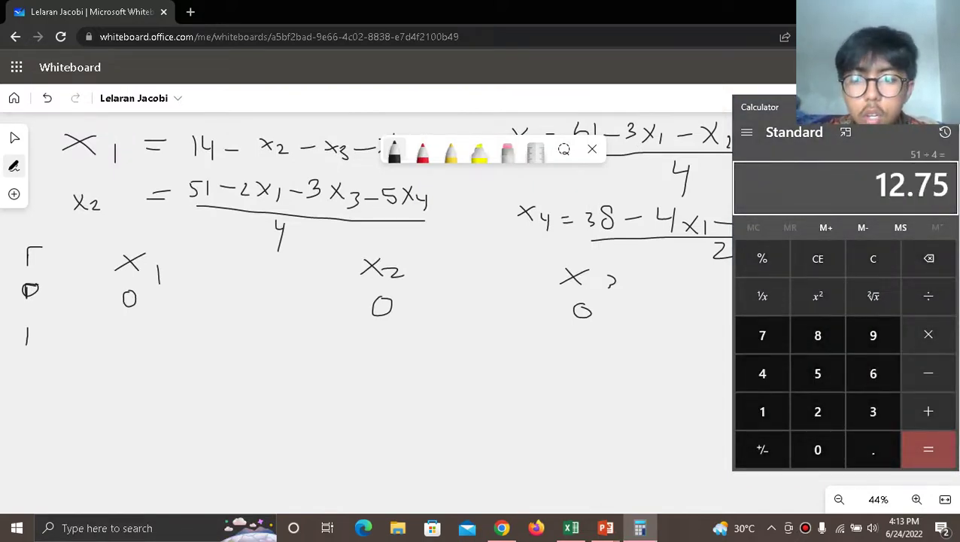
mouse_move(89, 326)
left_mouse_down()
mouse_move(84, 338)
mouse_move(101, 325)
mouse_move(125, 347)
mouse_move(150, 337)
left_mouse_up()
mouse_move(149, 328)
left_mouse_down()
mouse_move(150, 353)
mouse_move(169, 333)
mouse_move(180, 343)
mouse_move(193, 331)
mouse_move(199, 342)
mouse_move(234, 338)
mouse_move(248, 319)
left_mouse_up()
key("alt+Tab")
key("alt+Tab")
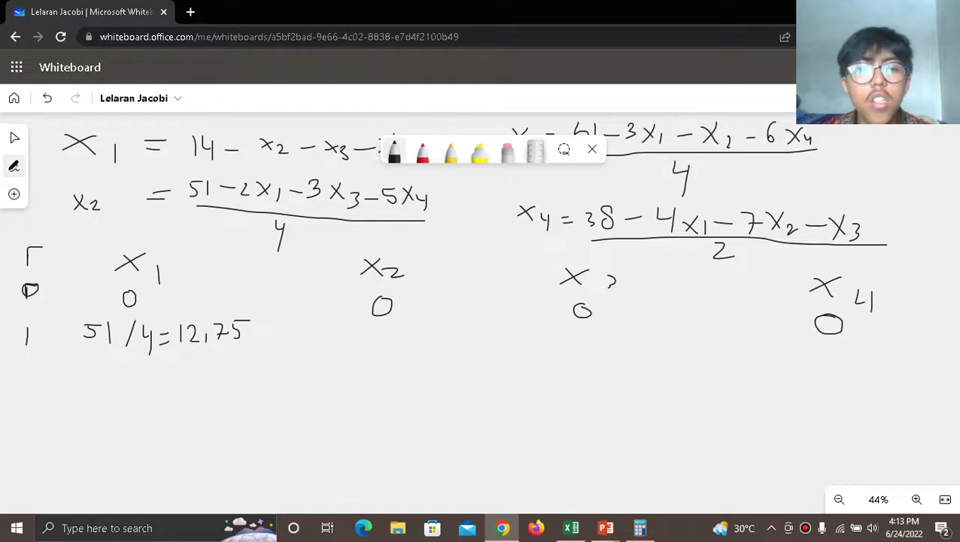
left_click(508, 150)
mouse_move(242, 334)
left_mouse_down()
mouse_move(89, 340)
mouse_move(135, 326)
mouse_move(248, 322)
left_mouse_up()
left_click_drag(169, 341, 149, 350)
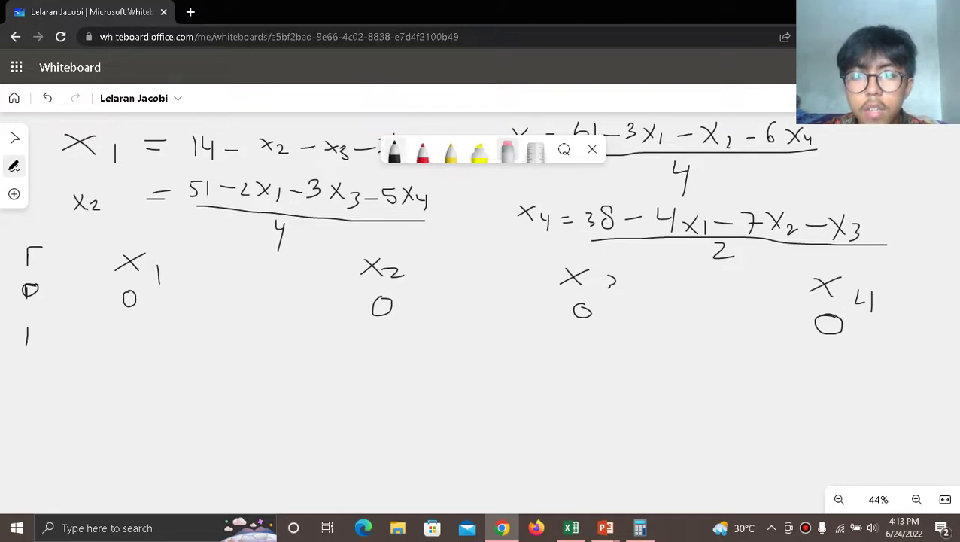
Handwrite the substituted numerator 51 - 2(0) - 3(0) - 5(0) in black ink in row 1 beneath x1, undoing miswritten strokes.
left_click(395, 151)
mouse_move(62, 328)
left_mouse_down()
mouse_move(63, 343)
mouse_move(75, 327)
mouse_move(78, 343)
mouse_move(110, 337)
mouse_move(131, 355)
mouse_move(139, 335)
mouse_move(121, 340)
mouse_move(128, 328)
mouse_move(135, 340)
mouse_move(163, 331)
mouse_move(201, 343)
left_mouse_up()
key("ctrl+z")
key("ctrl+z")
key("ctrl+z")
mouse_move(194, 339)
left_mouse_down()
mouse_move(223, 338)
mouse_move(234, 321)
mouse_move(237, 341)
mouse_move(259, 335)
mouse_move(256, 344)
left_mouse_up()
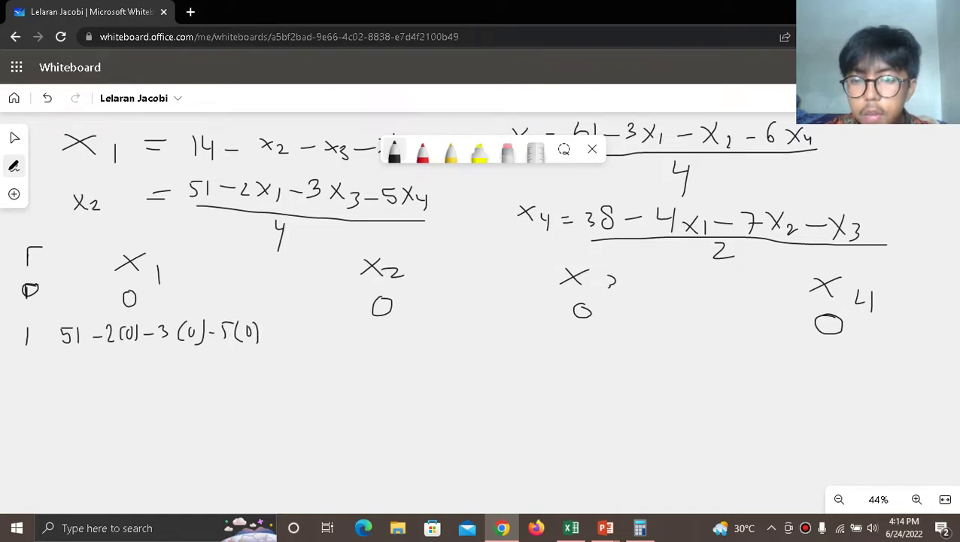
left_click_drag(60, 345, 210, 349)
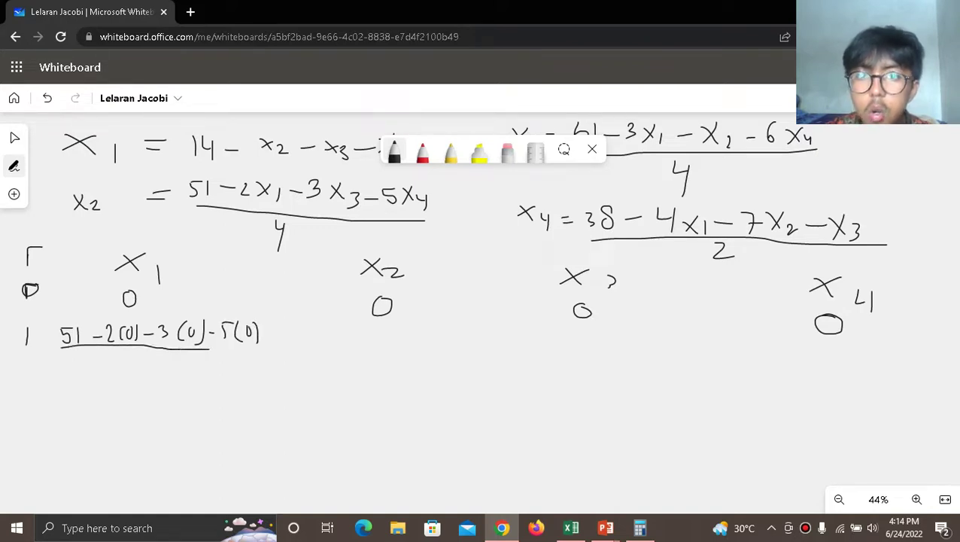
left_click(15, 138)
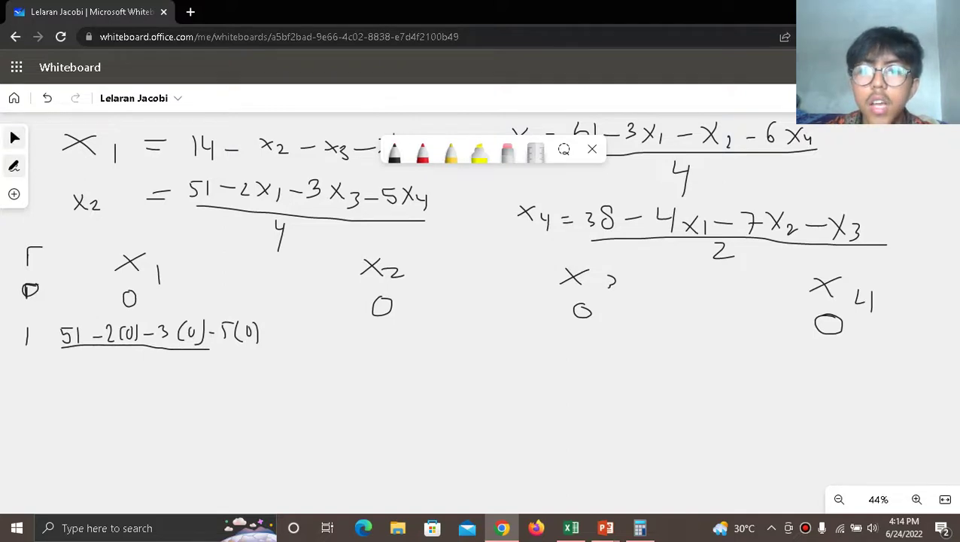
left_click_drag(573, 275, 556, 321)
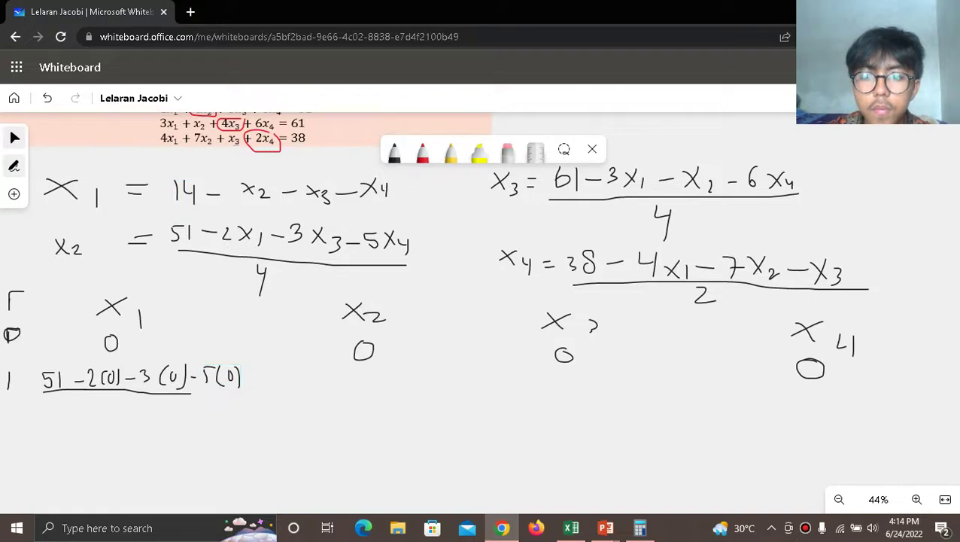
key("ctrl+z")
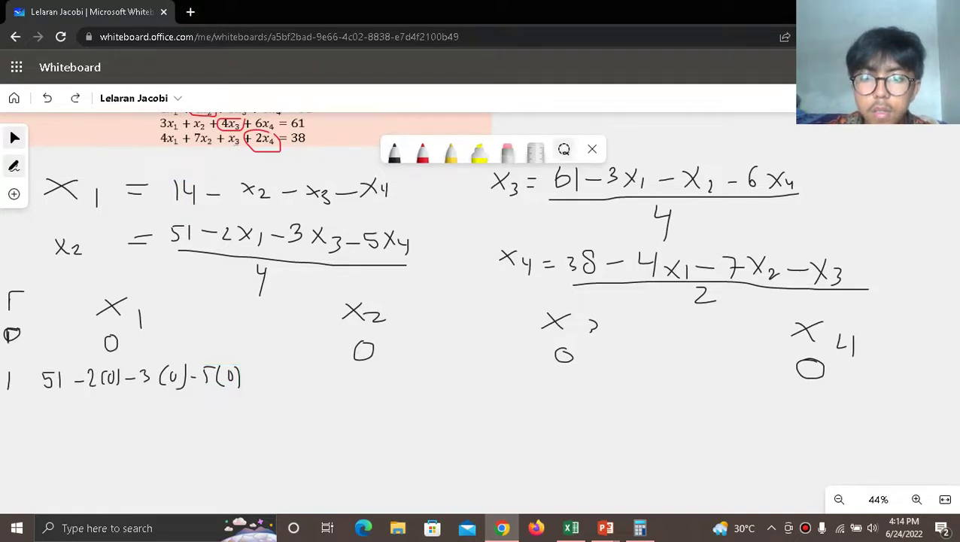
Lasso-select the expression 51 - 2(0) - 3(0) - 5(0) in row 1 and move it from the x1 column to the x2 column.
mouse_move(57, 440)
left_mouse_down()
mouse_move(42, 396)
mouse_move(188, 344)
mouse_move(309, 337)
mouse_move(313, 397)
left_mouse_up()
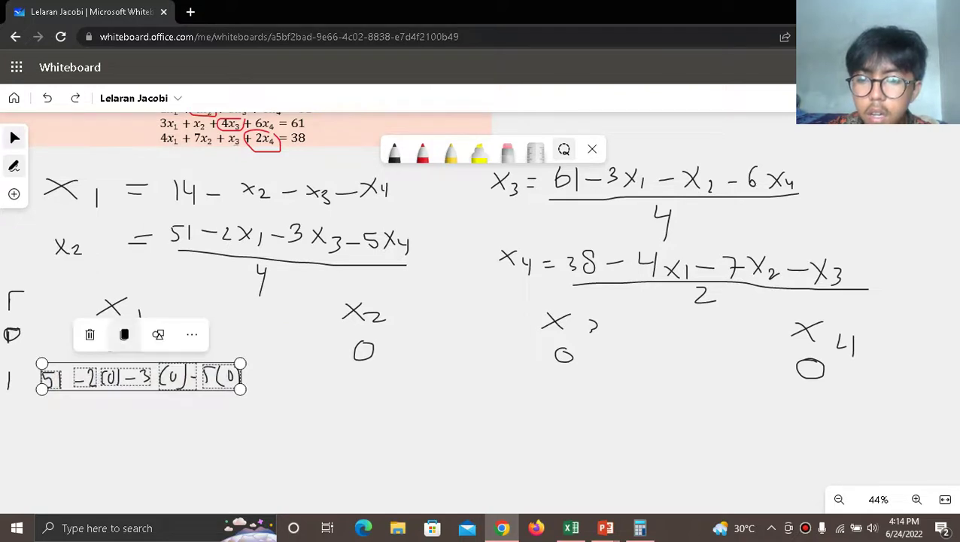
key("Escape")
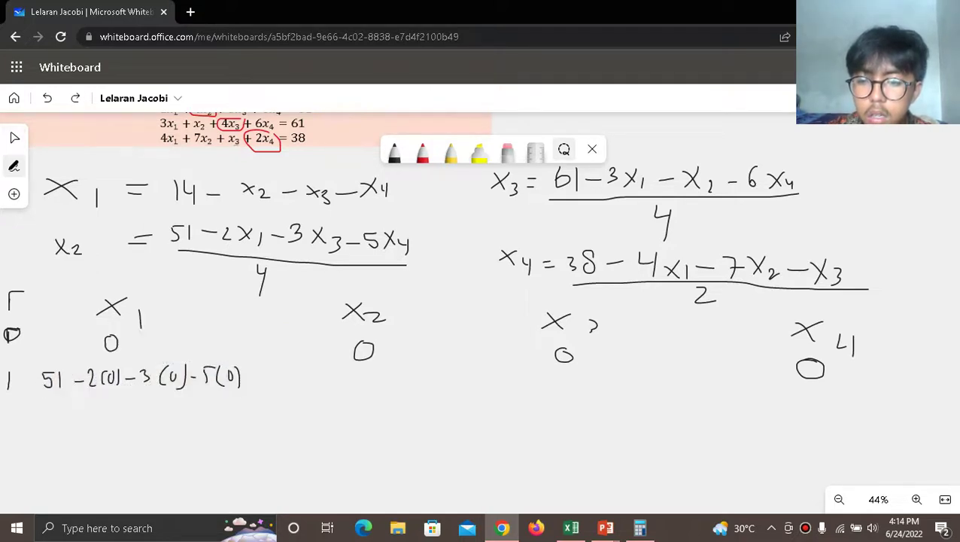
mouse_move(34, 399)
left_mouse_down()
mouse_move(120, 360)
mouse_move(305, 376)
mouse_move(46, 420)
mouse_move(37, 410)
left_mouse_up()
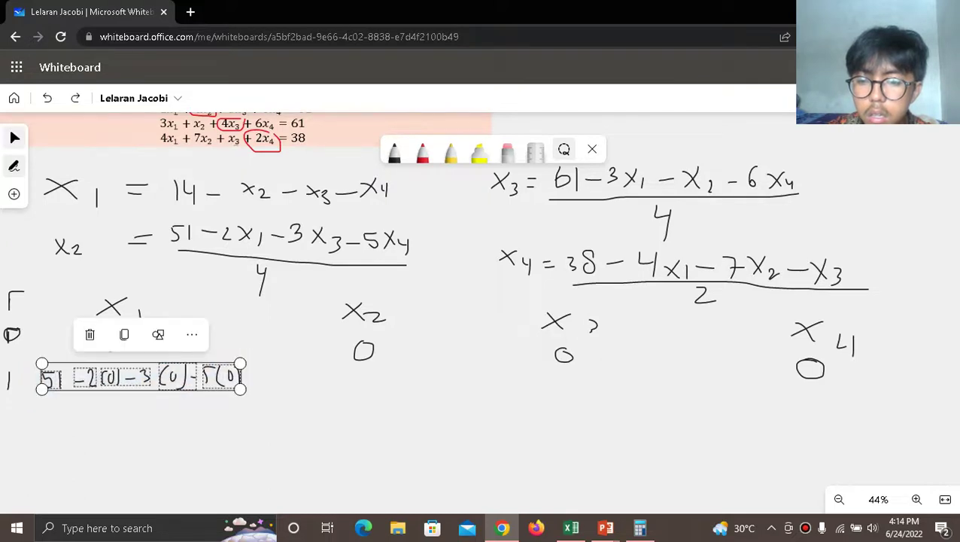
left_click_drag(141, 376, 367, 385)
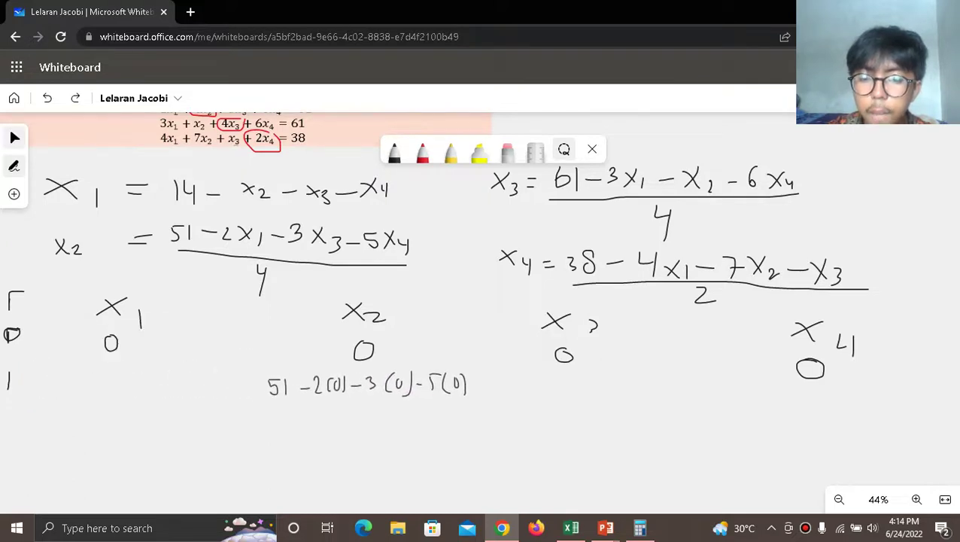
left_click(76, 98)
Draw a black fraction bar under the moved x2 expression and handwrite the denominator 4 below it.
left_click(394, 151)
left_click_drag(267, 397, 475, 404)
left_click_drag(360, 407, 369, 427)
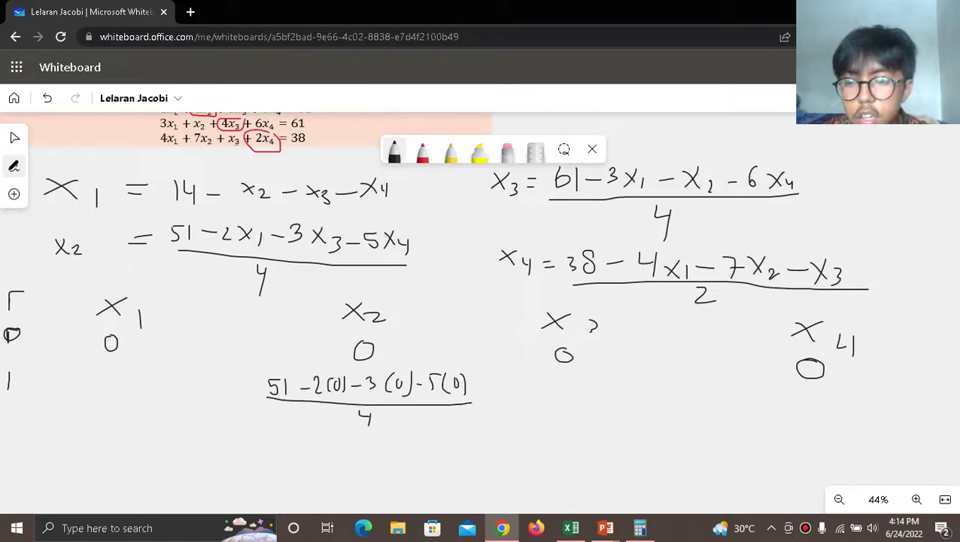
Handwrite 14 - 0 - 0 - 0 = 14 in row 1 under x1 and = 51/4 = 12,75 beneath the x2 fraction.
mouse_move(36, 368)
left_mouse_down()
mouse_move(35, 386)
mouse_move(51, 379)
left_mouse_up()
mouse_move(53, 372)
left_mouse_down()
mouse_move(52, 388)
mouse_move(95, 367)
mouse_move(86, 369)
mouse_move(127, 379)
mouse_move(133, 366)
mouse_move(166, 382)
mouse_move(173, 360)
left_mouse_up()
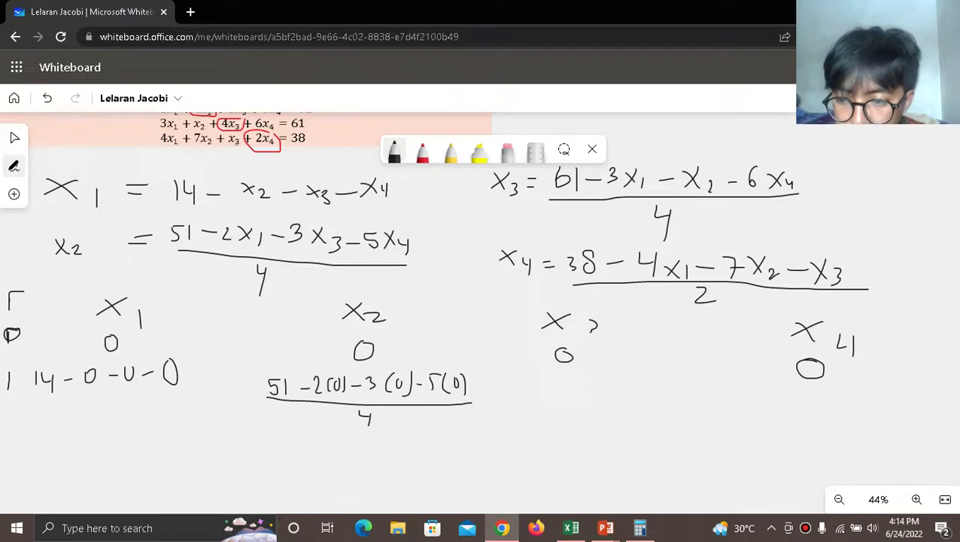
mouse_move(42, 415)
left_mouse_down()
mouse_move(61, 406)
mouse_move(83, 422)
mouse_move(123, 411)
mouse_move(124, 440)
left_mouse_up()
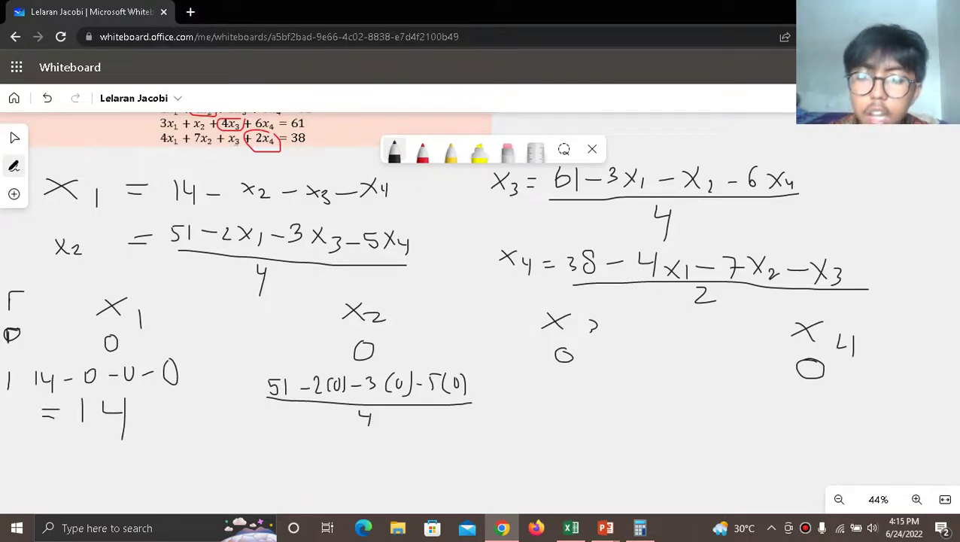
mouse_move(262, 442)
left_mouse_down()
mouse_move(274, 442)
mouse_move(273, 432)
mouse_move(287, 444)
mouse_move(297, 426)
mouse_move(304, 457)
mouse_move(329, 446)
mouse_move(335, 458)
mouse_move(363, 436)
mouse_move(374, 456)
mouse_move(385, 441)
mouse_move(395, 455)
mouse_move(417, 431)
mouse_move(413, 448)
mouse_move(425, 450)
mouse_move(451, 429)
left_mouse_up()
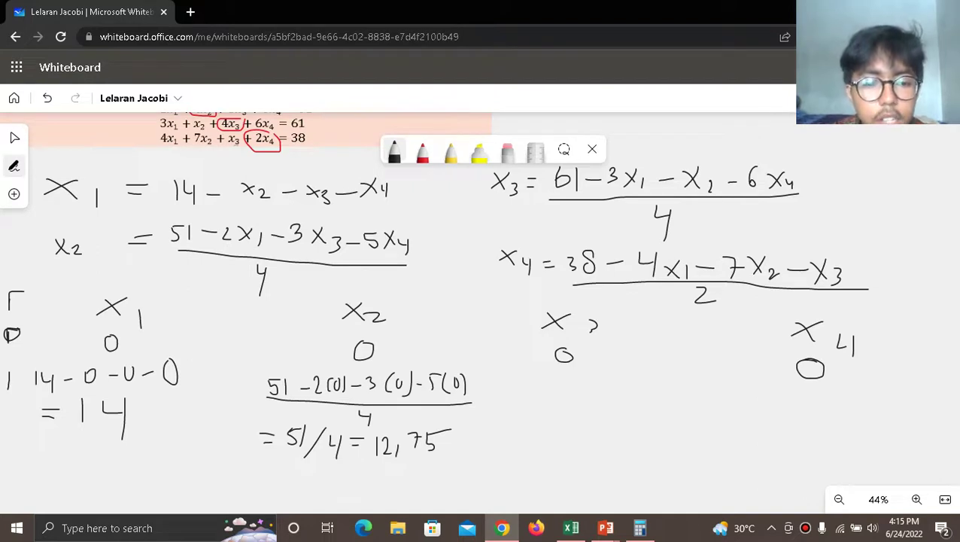
Handwrite the fraction (61 - 3(0) - (0) - 6(0)) / 4 in row 1 under x3.
mouse_move(499, 375)
left_mouse_down()
mouse_move(506, 398)
mouse_move(494, 388)
mouse_move(516, 397)
mouse_move(540, 383)
mouse_move(532, 392)
mouse_move(557, 392)
mouse_move(562, 377)
mouse_move(569, 395)
mouse_move(588, 384)
mouse_move(595, 399)
mouse_move(609, 382)
mouse_move(631, 403)
left_mouse_up()
key("ctrl+z")
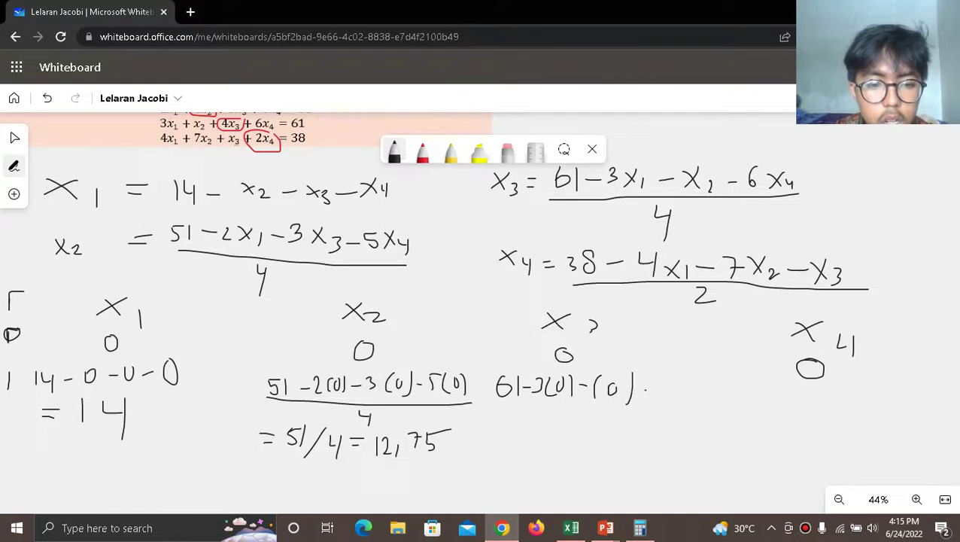
mouse_move(666, 374)
left_mouse_down()
mouse_move(660, 389)
mouse_move(680, 399)
left_mouse_up()
left_click_drag(690, 385, 691, 401)
left_click_drag(502, 409, 697, 409)
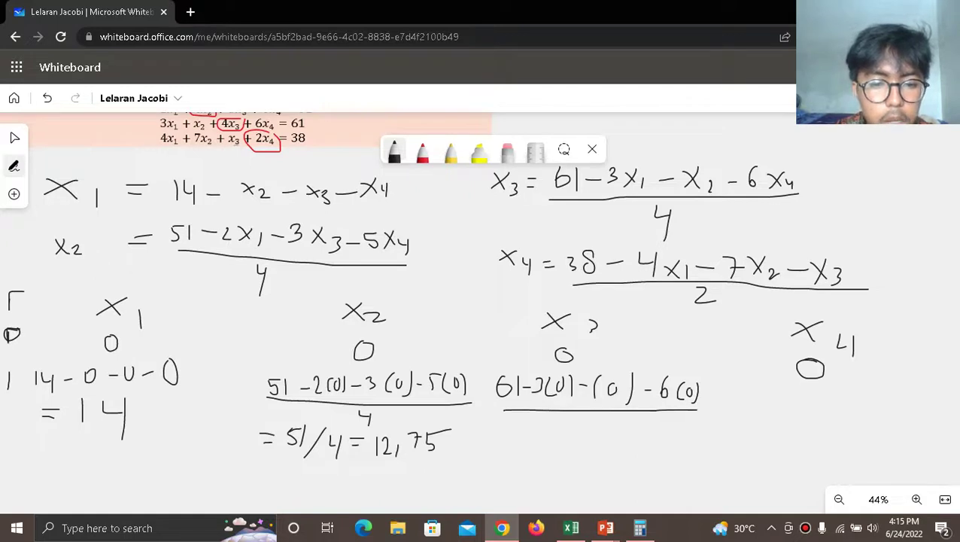
left_click_drag(587, 416, 585, 442)
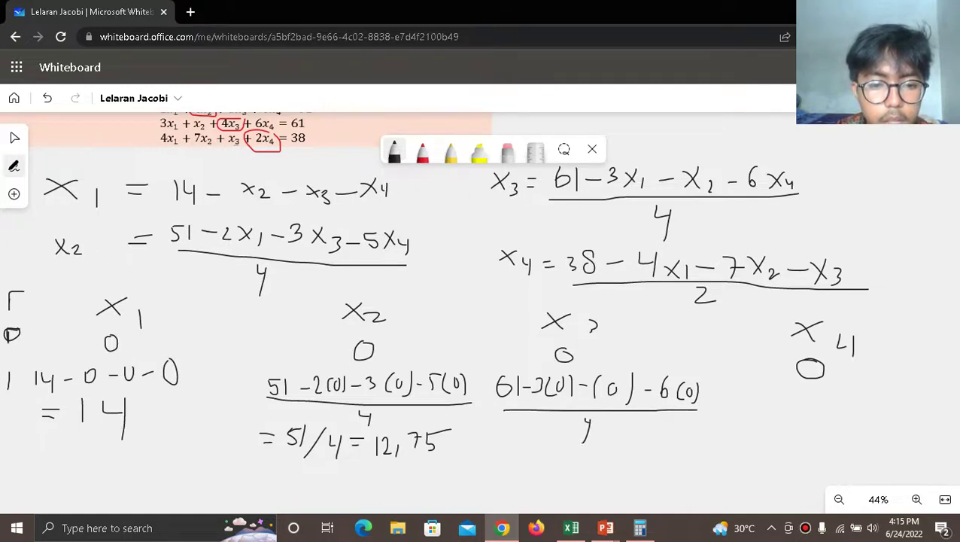
Compute 61 / 4 in Calculator and handwrite = 61/4 = 15,25 beneath the x3 fraction on the whiteboard.
left_click_drag(478, 453, 495, 454)
mouse_move(483, 446)
left_mouse_down()
mouse_move(531, 462)
mouse_move(562, 455)
left_mouse_up()
mouse_move(559, 449)
left_mouse_down()
mouse_move(557, 467)
mouse_move(591, 452)
left_mouse_up()
key("alt+Tab")
type("61")
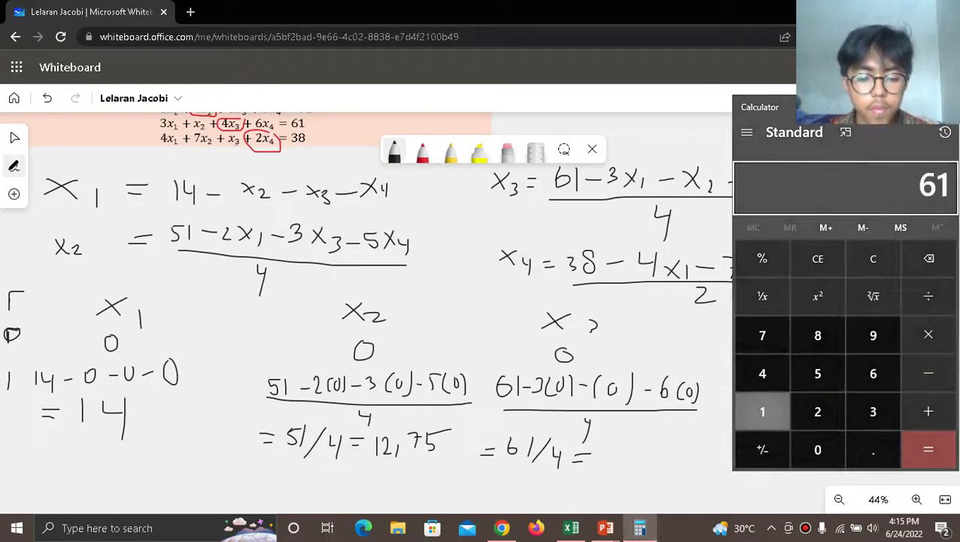
type("/4")
key("Return")
key("alt+Tab")
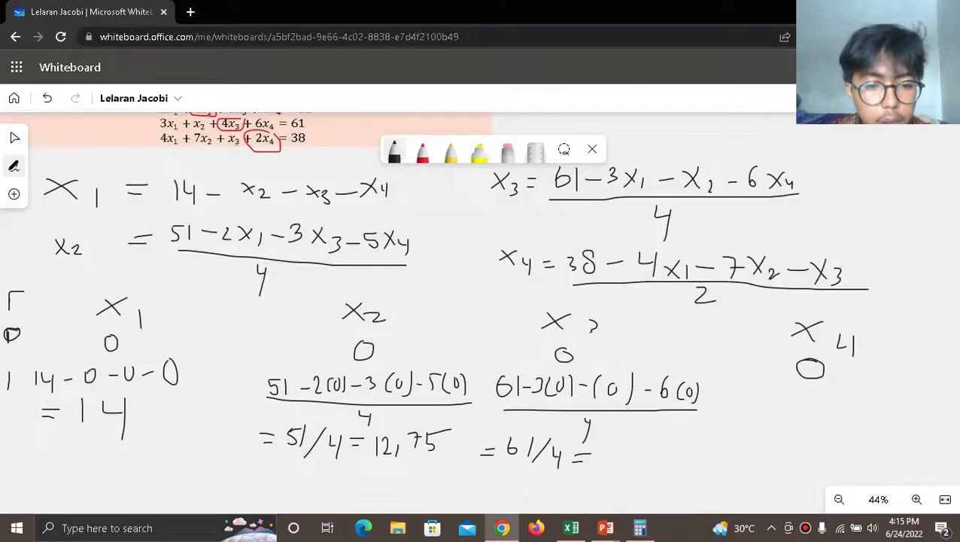
mouse_move(604, 440)
left_mouse_down()
mouse_move(608, 464)
mouse_move(631, 444)
mouse_move(641, 467)
mouse_move(675, 457)
mouse_move(667, 464)
mouse_move(681, 442)
left_mouse_up()
key("alt+Tab")
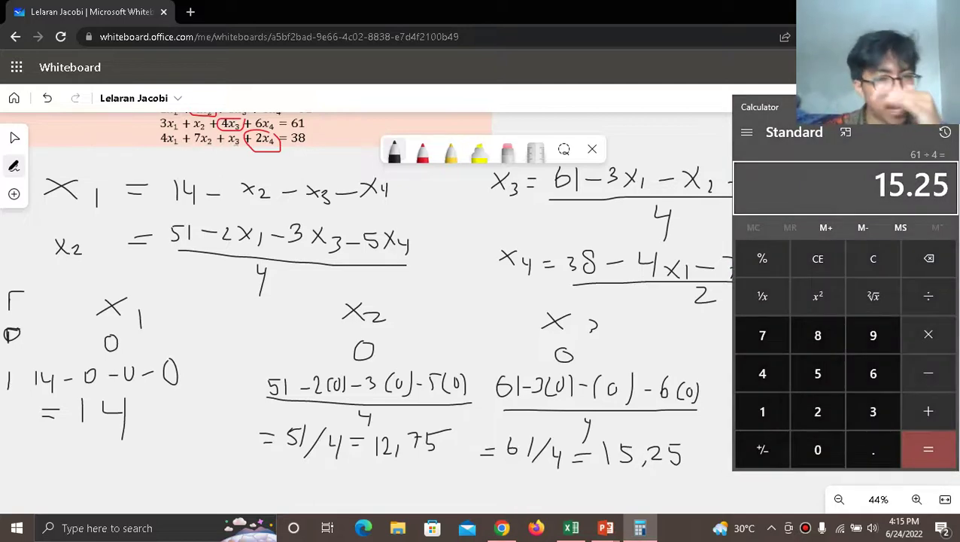
key("alt+Tab")
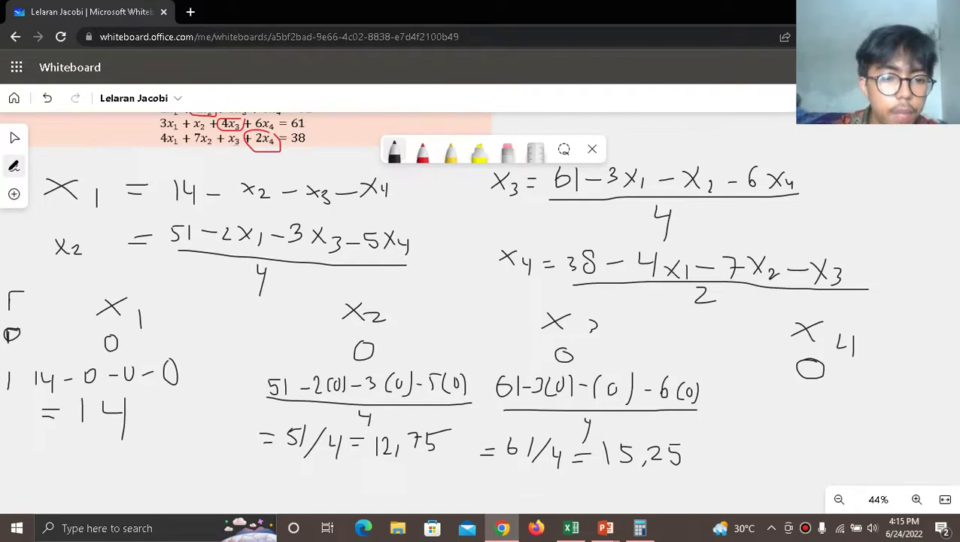
Handwrite the fraction (38 - 4(0) - 7(0) - 0) / 2 in row 1 under x4.
mouse_move(715, 389)
left_mouse_down()
mouse_move(715, 402)
mouse_move(732, 403)
mouse_move(735, 386)
left_mouse_up()
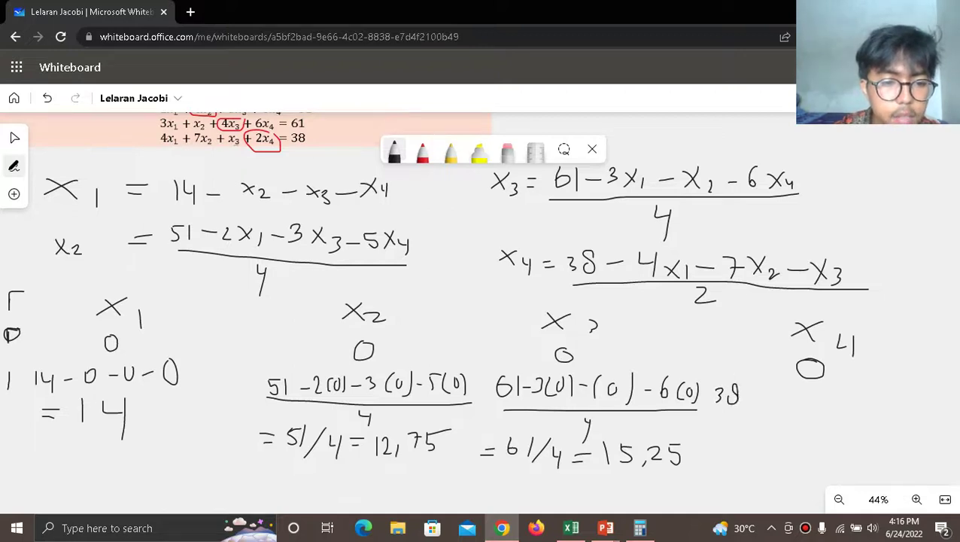
mouse_move(757, 382)
left_mouse_down()
mouse_move(765, 405)
mouse_move(783, 386)
mouse_move(789, 401)
mouse_move(812, 391)
mouse_move(819, 406)
mouse_move(843, 386)
mouse_move(859, 407)
mouse_move(896, 391)
left_mouse_up()
left_click_drag(716, 408, 937, 416)
left_click_drag(823, 423, 841, 434)
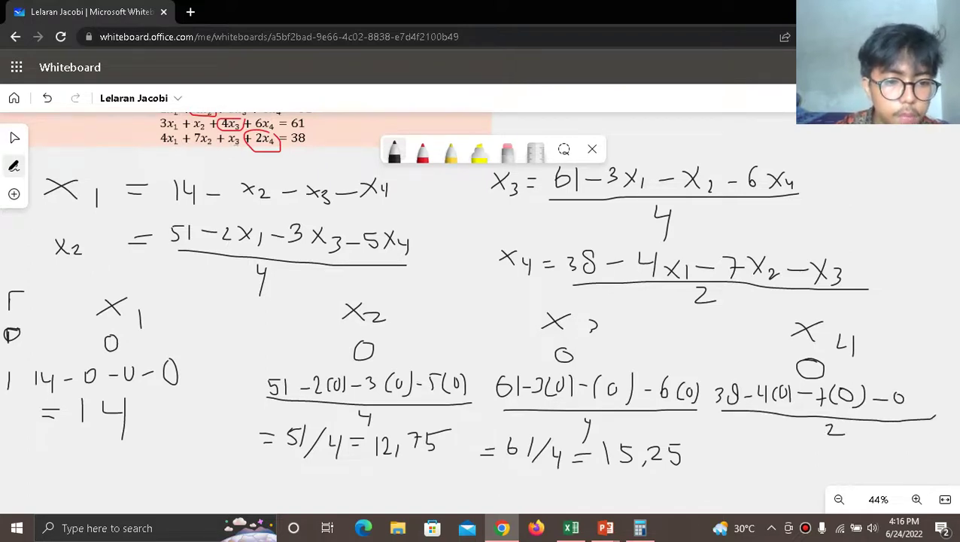
Handwrite = 38/2 = 19 beneath the x4 fraction, leaving the inking tool when done.
mouse_move(720, 457)
left_mouse_down()
mouse_move(736, 447)
mouse_move(748, 456)
mouse_move(744, 465)
mouse_move(770, 439)
mouse_move(788, 465)
mouse_move(847, 453)
left_mouse_up()
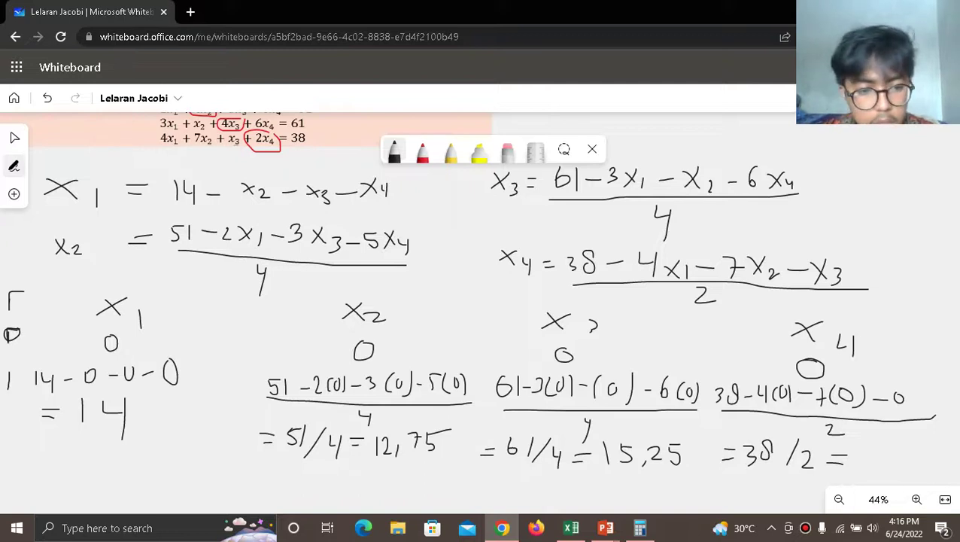
mouse_move(864, 450)
left_mouse_down()
mouse_move(880, 465)
mouse_move(875, 473)
left_mouse_up()
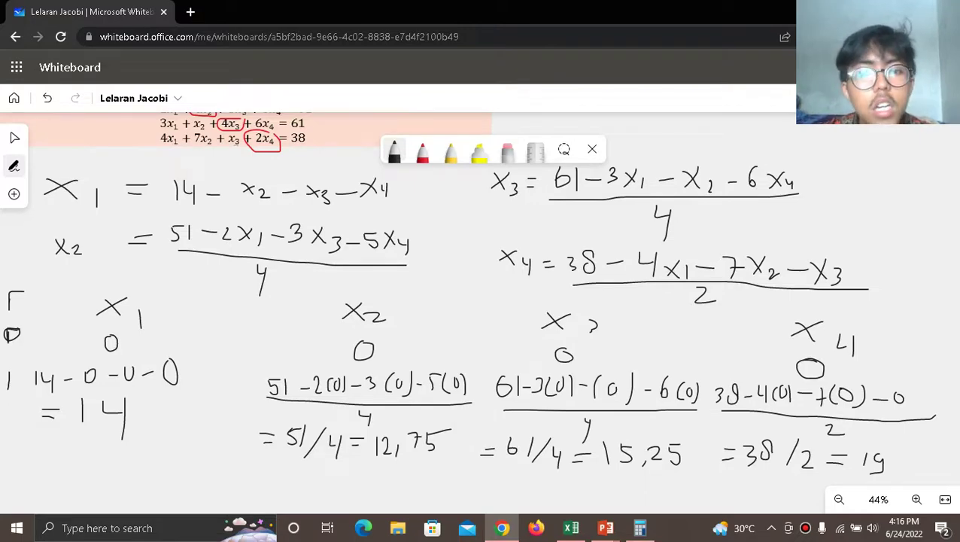
left_click(14, 137)
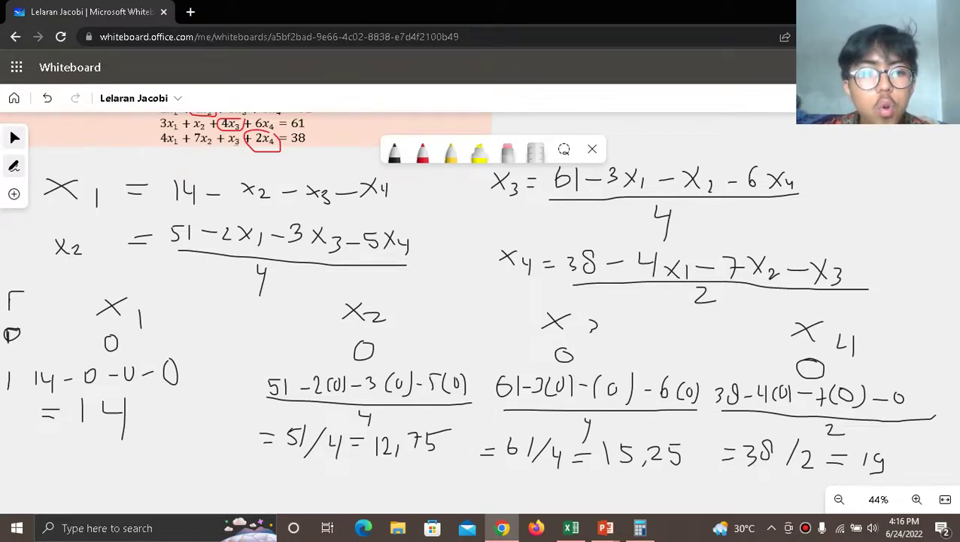
Handwrite row label 2 and the x1 expression 14 - 12,75 - 15,25 - 19, underlining 12,75 and 15,25 in row 1.
scroll(481, 316, "up", 2)
scroll(480, 316, "down", 1)
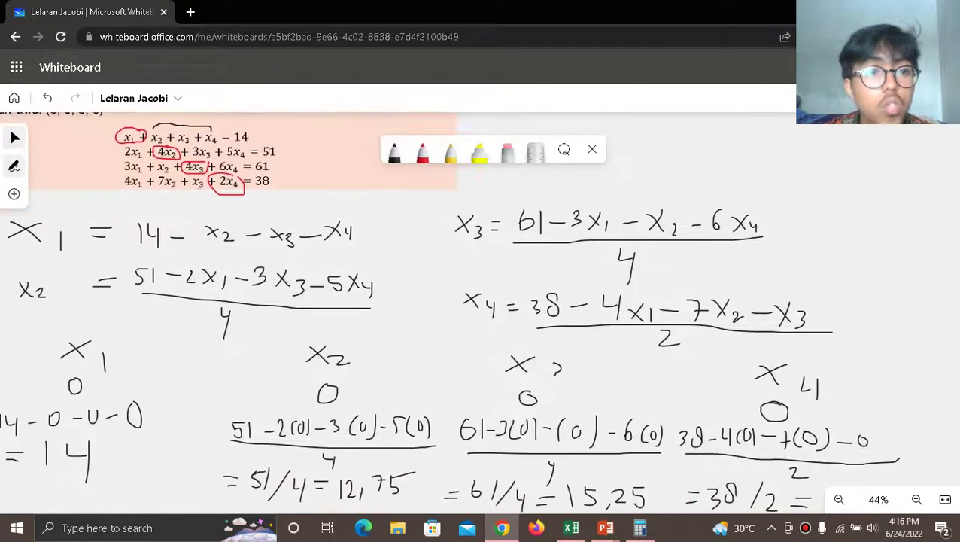
scroll(466, 301, "down", 3)
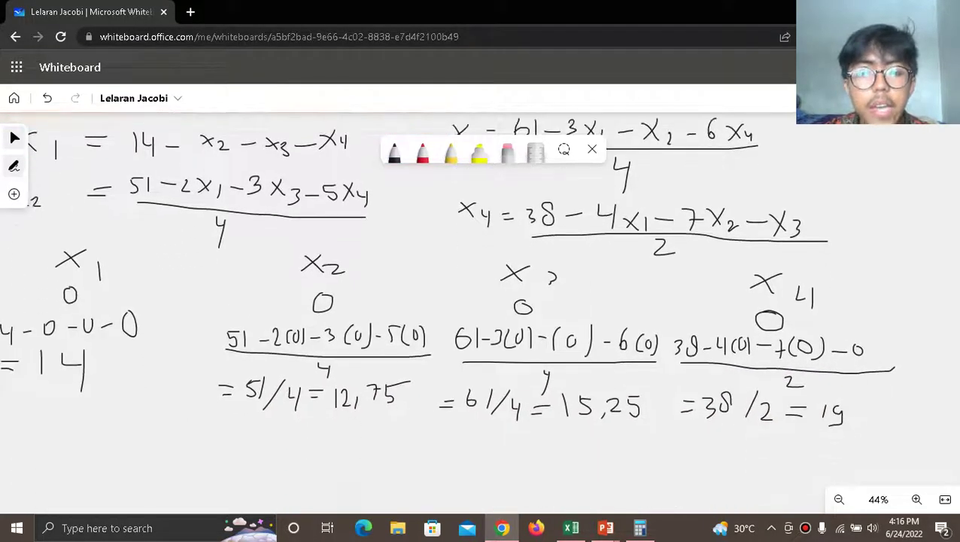
scroll(480, 316, "down", 2)
scroll(480, 316, "left", 2)
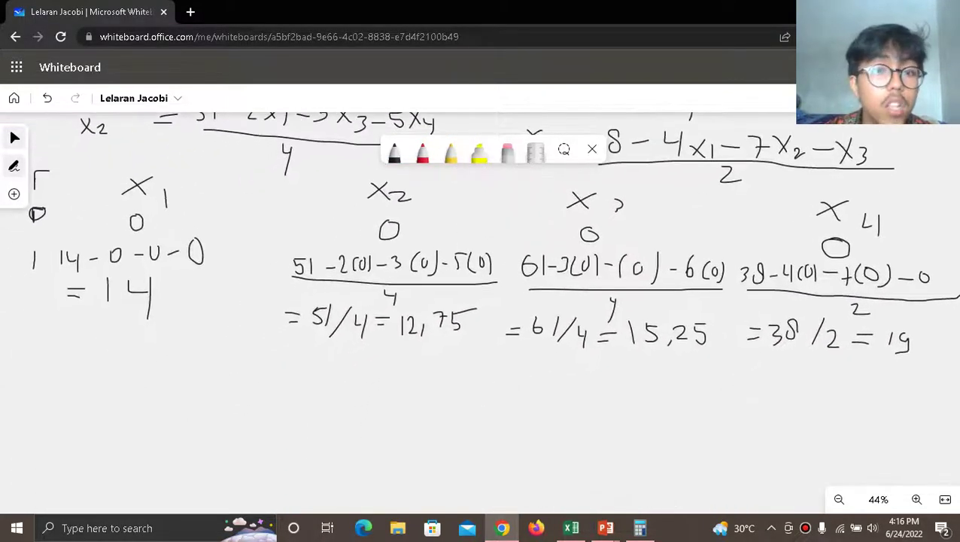
scroll(467, 301, "down", 2)
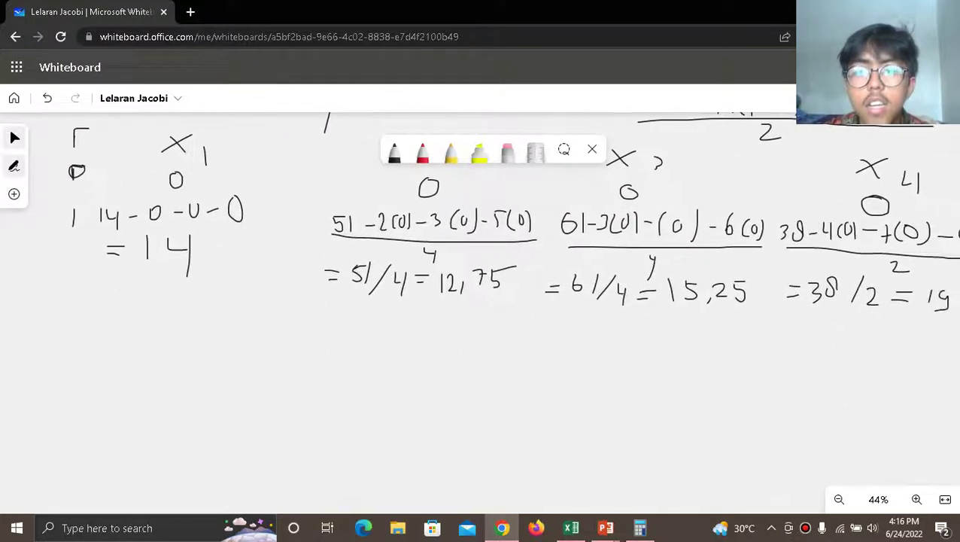
left_click(394, 150)
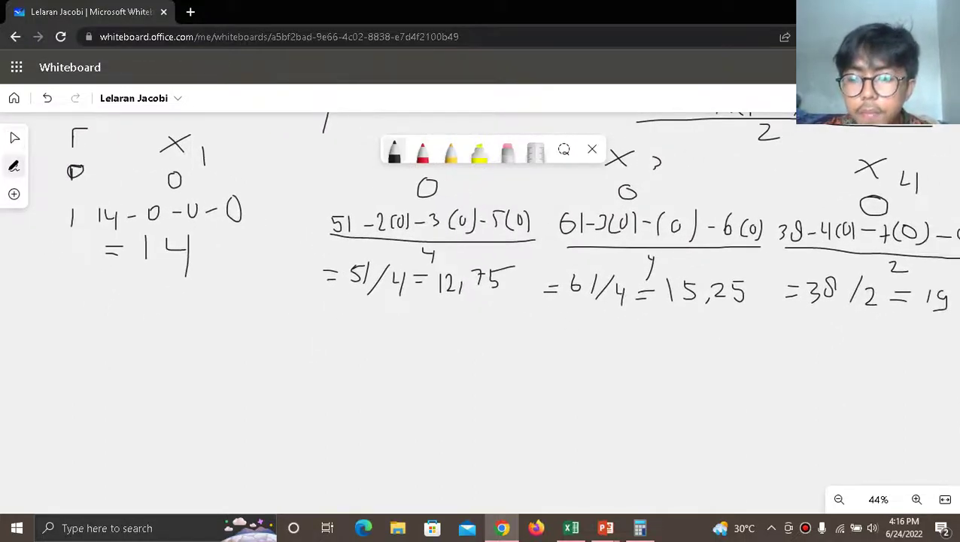
left_click_drag(7, 339, 25, 353)
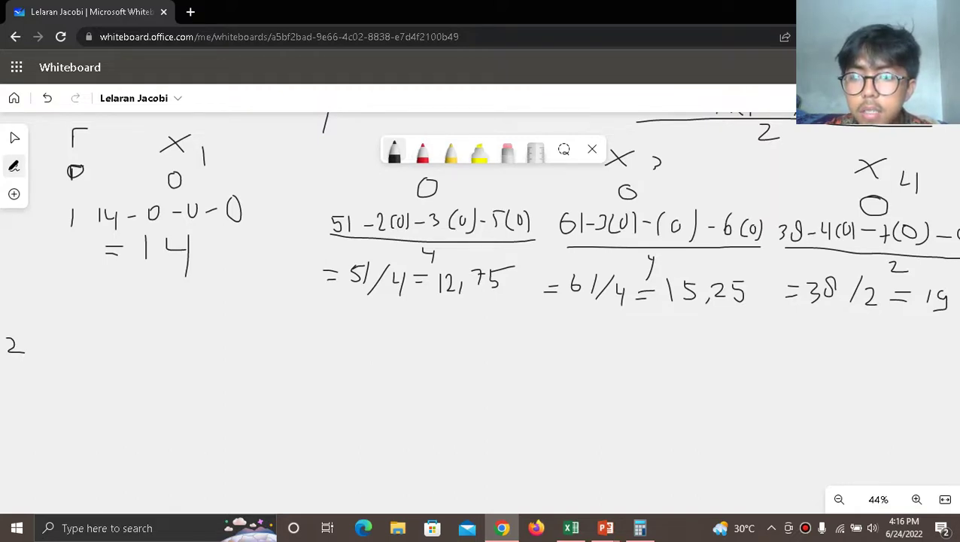
mouse_move(60, 338)
left_mouse_down()
mouse_move(76, 358)
mouse_move(98, 350)
left_mouse_up()
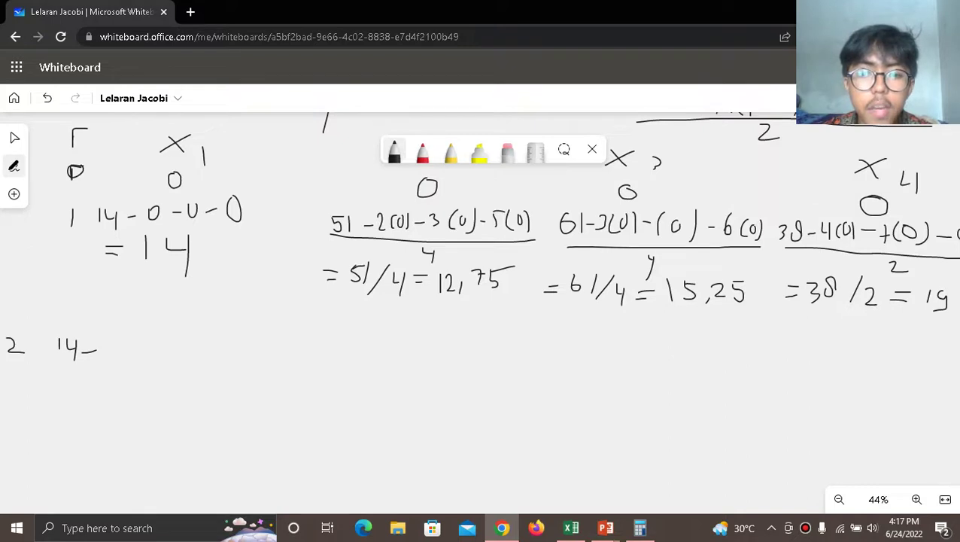
left_click_drag(444, 302, 515, 285)
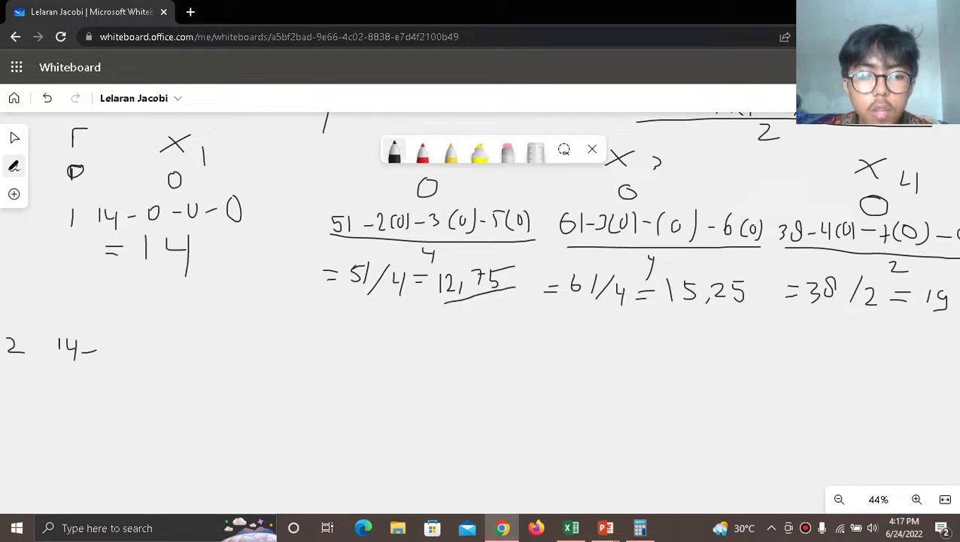
mouse_move(106, 338)
left_mouse_down()
mouse_move(106, 355)
mouse_move(141, 347)
mouse_move(139, 357)
left_mouse_up()
left_click_drag(140, 339, 152, 339)
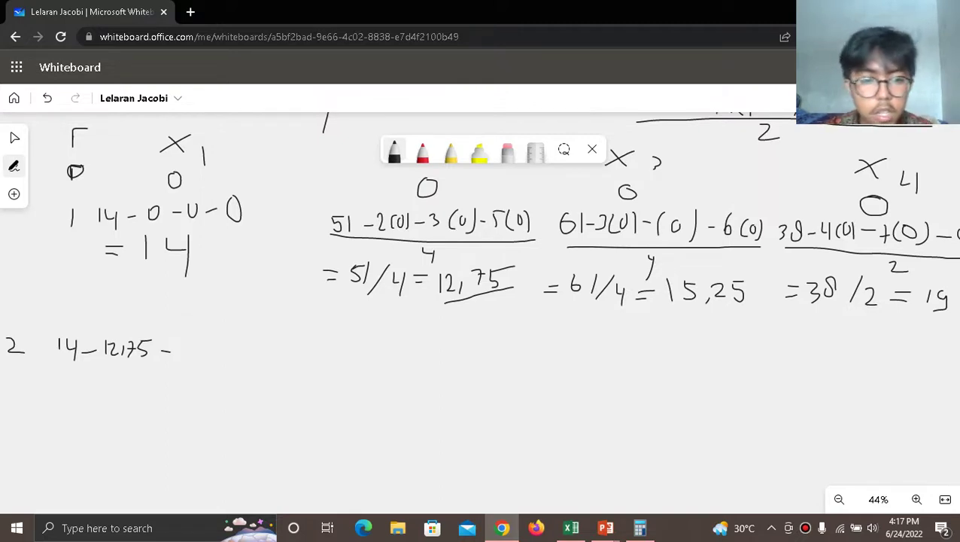
left_click_drag(668, 310, 749, 308)
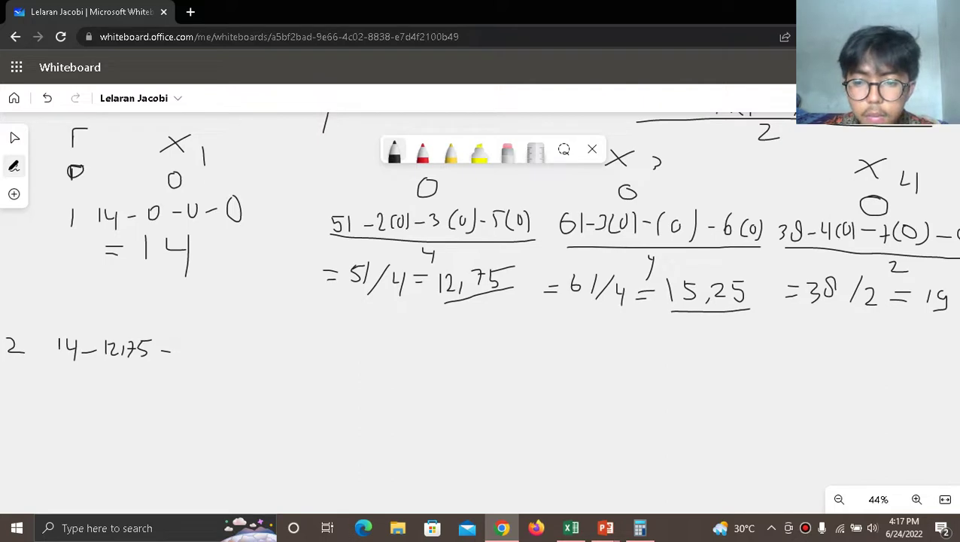
mouse_move(178, 338)
left_mouse_down()
mouse_move(188, 352)
mouse_move(221, 336)
mouse_move(260, 349)
left_mouse_up()
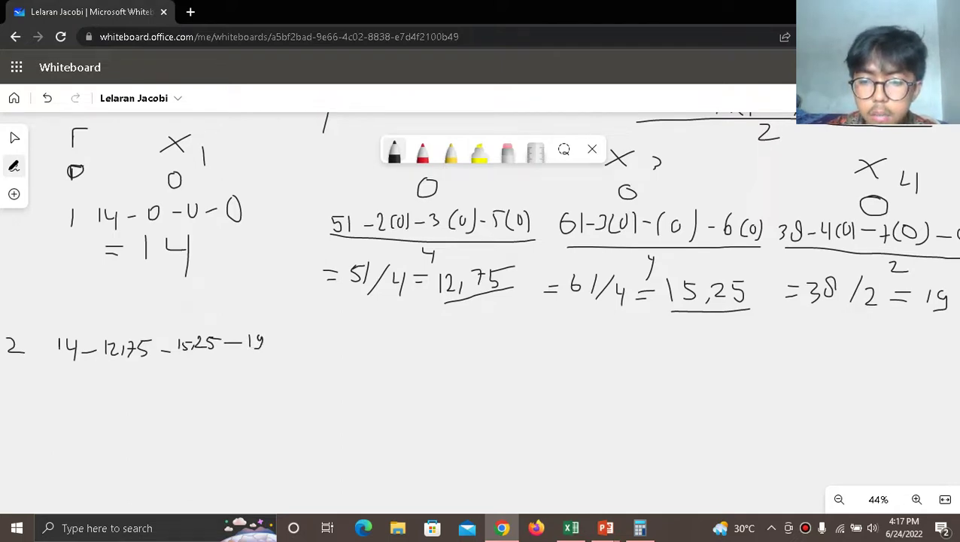
Handwrite = -33 beneath the row 2 x1 expression and draw a curved line linking its 12,75 to the row 1 x2 result.
mouse_move(47, 382)
left_mouse_down()
mouse_move(65, 382)
mouse_move(59, 373)
mouse_move(101, 382)
mouse_move(94, 390)
mouse_move(116, 382)
mouse_move(107, 390)
left_mouse_up()
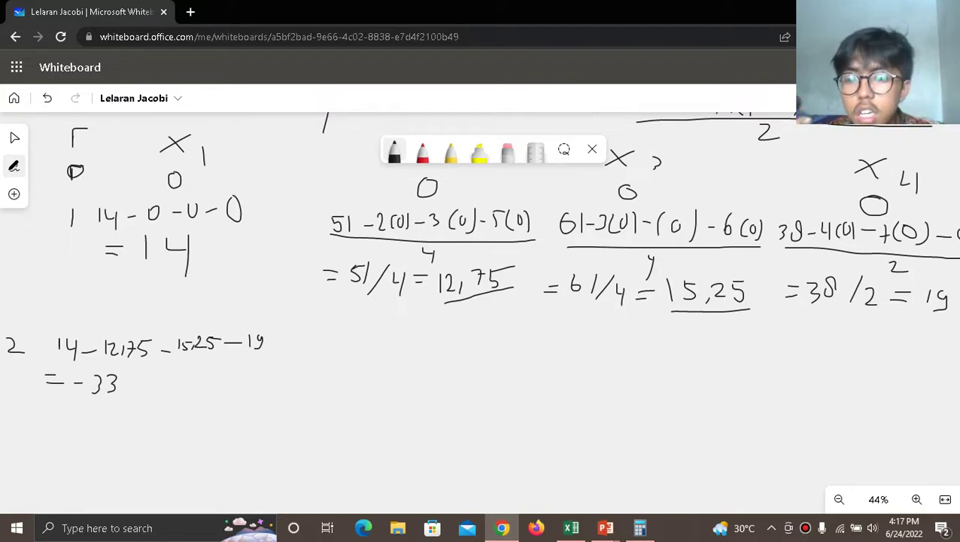
mouse_move(120, 331)
left_mouse_down()
mouse_move(136, 276)
mouse_move(335, 295)
left_mouse_up()
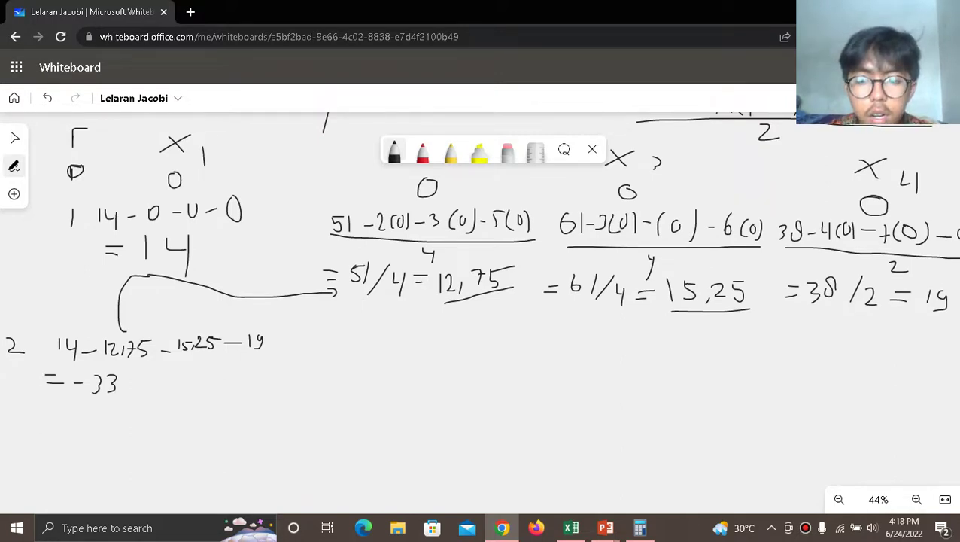
Handwrite the fraction (51 - 2(14) - 3(15,25) - 5(19)) / 4 in row 2 under x2, with = -29,4375 beneath it.
mouse_move(298, 332)
left_mouse_down()
mouse_move(296, 344)
mouse_move(305, 332)
mouse_move(311, 344)
mouse_move(331, 338)
mouse_move(365, 354)
left_mouse_up()
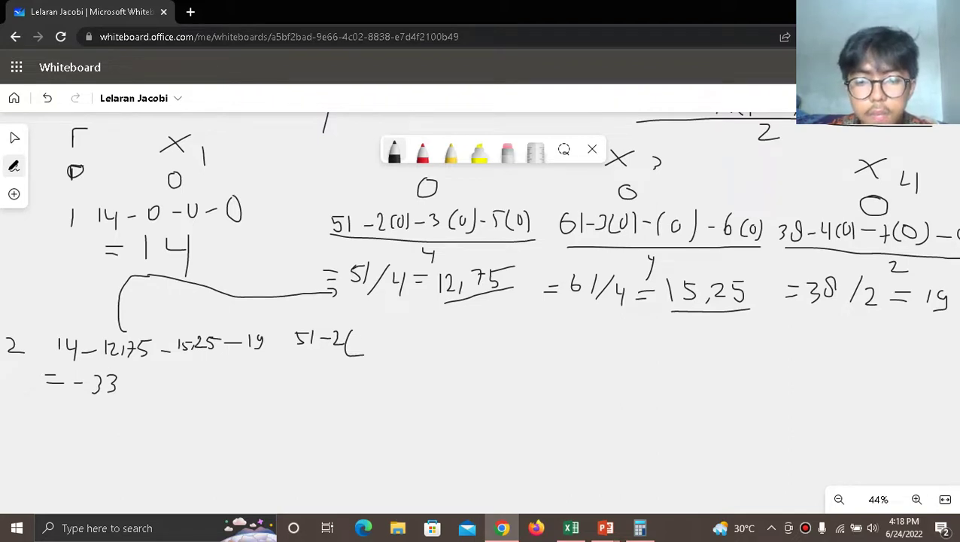
left_click_drag(362, 332, 363, 344)
left_click_drag(369, 332, 374, 341)
mouse_move(373, 332)
left_mouse_down()
mouse_move(371, 351)
mouse_move(385, 354)
mouse_move(406, 341)
mouse_move(435, 352)
mouse_move(449, 351)
mouse_move(457, 334)
mouse_move(472, 348)
mouse_move(482, 333)
mouse_move(487, 348)
mouse_move(527, 336)
left_mouse_up()
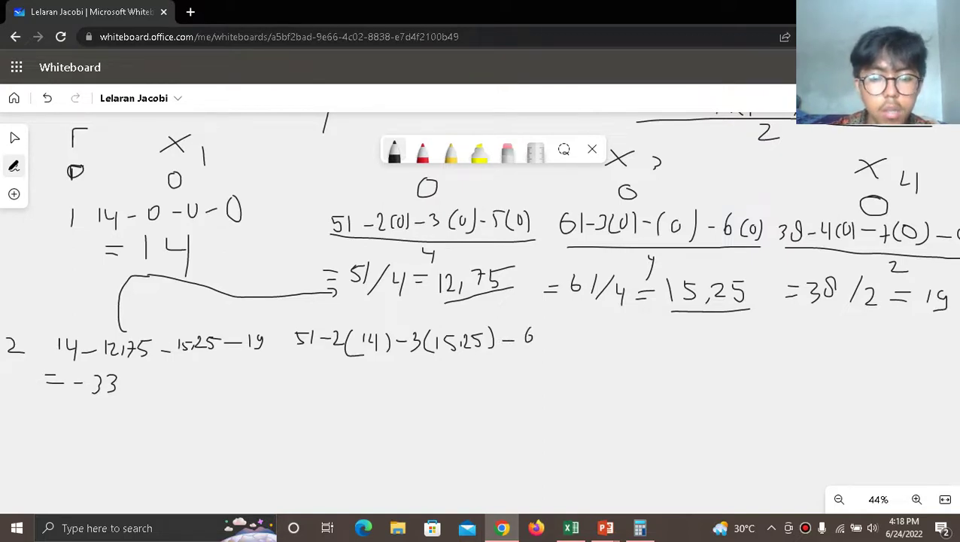
key("ctrl+z")
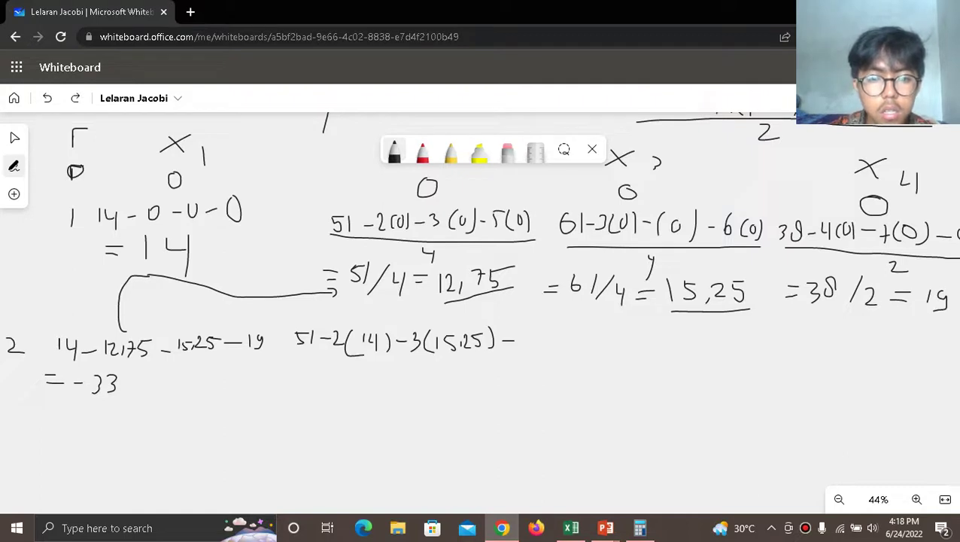
mouse_move(522, 330)
left_mouse_down()
mouse_move(514, 348)
mouse_move(536, 330)
mouse_move(536, 347)
mouse_move(565, 340)
mouse_move(566, 358)
left_mouse_up()
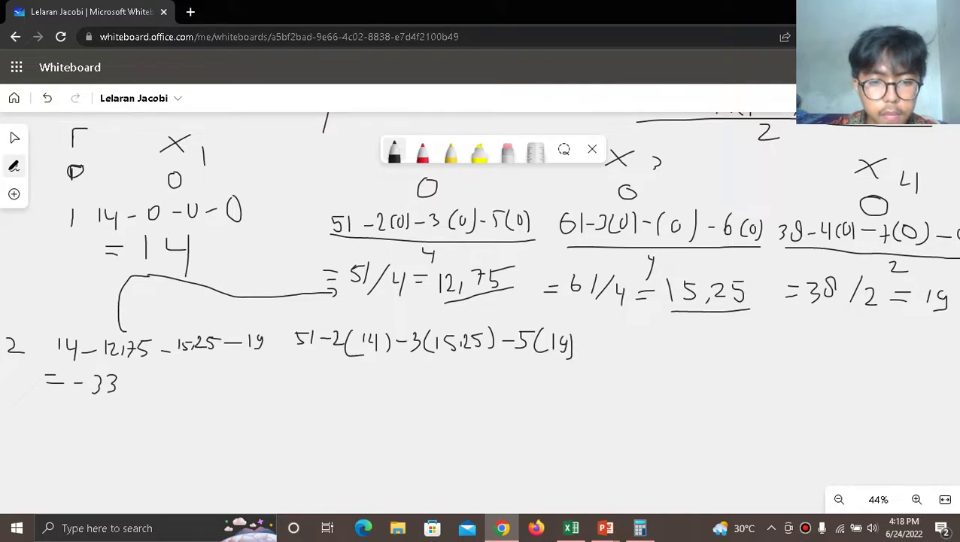
left_click_drag(305, 358, 573, 365)
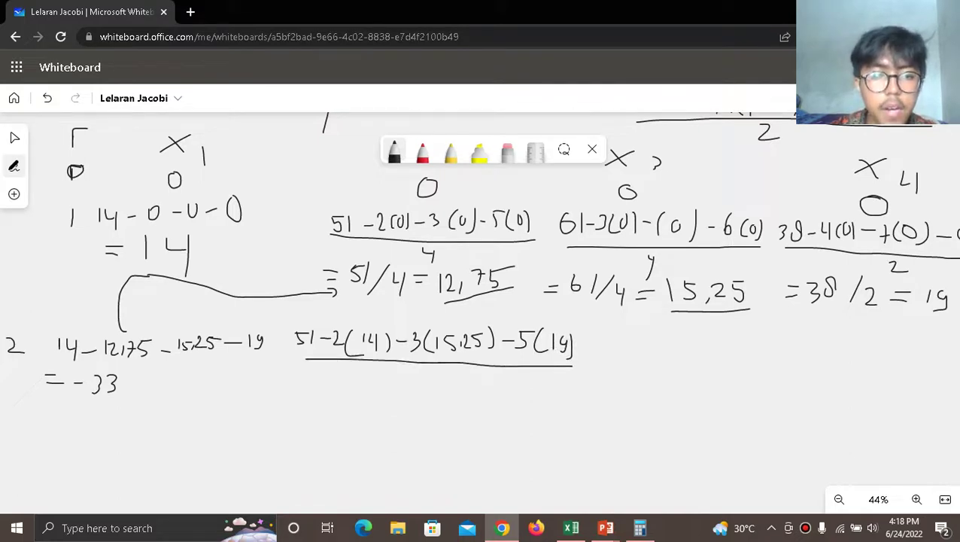
mouse_move(444, 365)
left_mouse_down()
mouse_move(456, 374)
mouse_move(445, 394)
left_mouse_up()
mouse_move(296, 402)
left_mouse_down()
mouse_move(310, 404)
mouse_move(309, 394)
left_mouse_up()
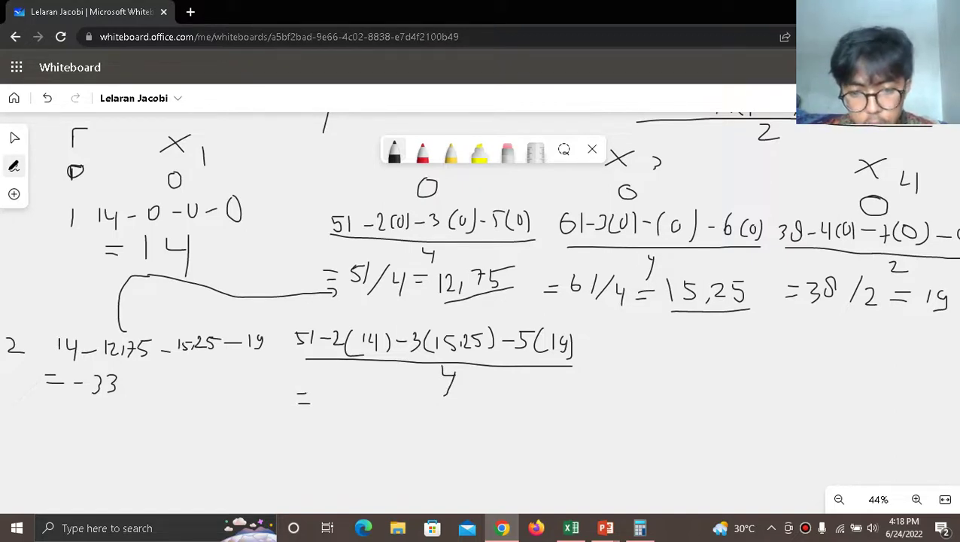
mouse_move(335, 390)
left_mouse_down()
mouse_move(345, 403)
mouse_move(353, 387)
mouse_move(354, 411)
mouse_move(406, 408)
mouse_move(399, 419)
mouse_move(420, 420)
mouse_move(428, 408)
mouse_move(435, 417)
mouse_move(447, 397)
left_mouse_up()
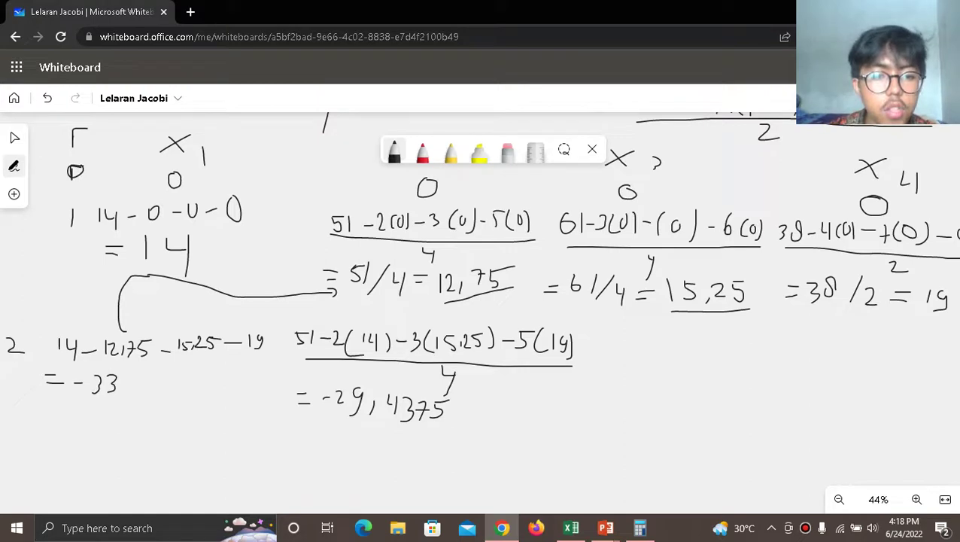
Handwrite the fraction (61 - 3(14) - 12,75 - 6(19)) / 4 in row 2 under x3, with = -26,9375 beneath it.
mouse_move(601, 334)
left_mouse_down()
mouse_move(595, 339)
mouse_move(613, 355)
mouse_move(632, 344)
left_mouse_up()
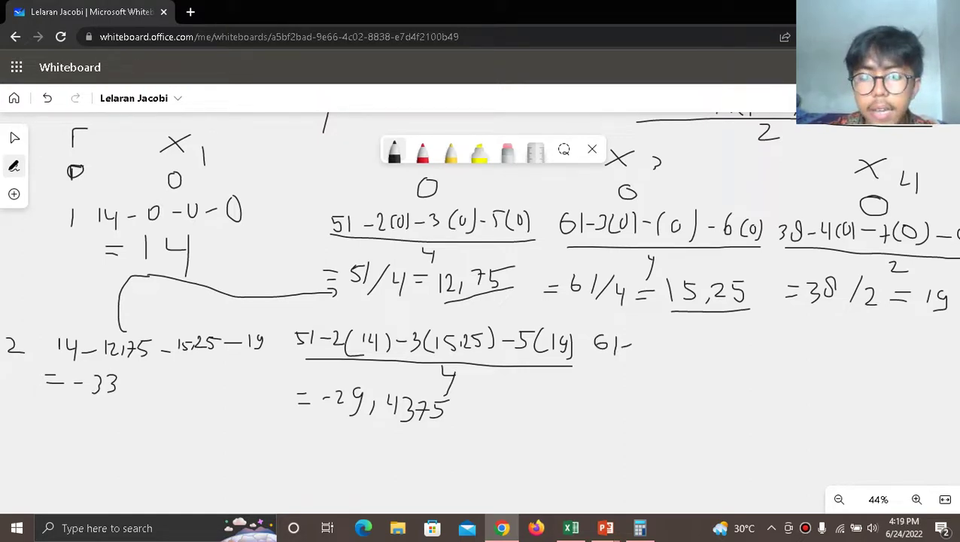
mouse_move(636, 337)
left_mouse_down()
mouse_move(637, 357)
mouse_move(697, 361)
mouse_move(712, 350)
left_mouse_up()
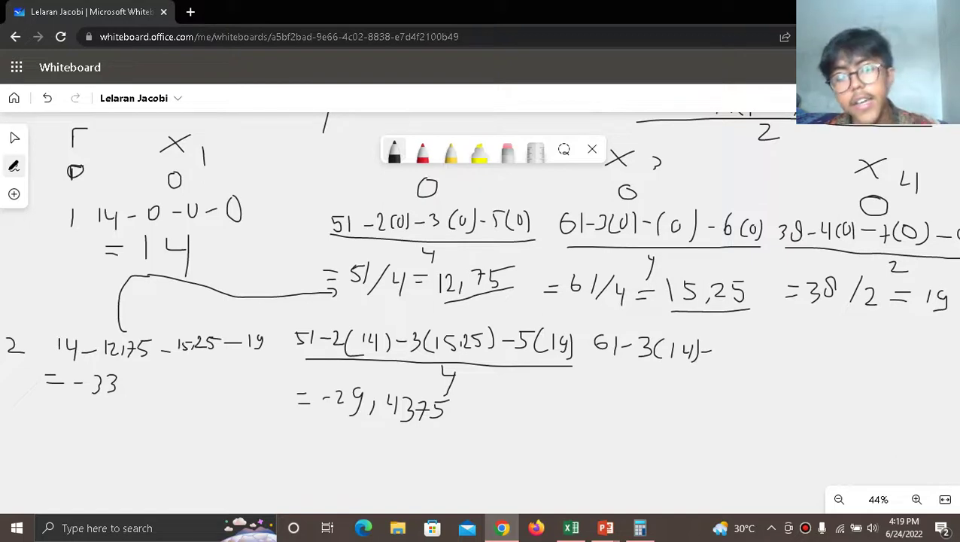
mouse_move(719, 345)
left_mouse_down()
mouse_move(721, 363)
mouse_move(742, 352)
mouse_move(751, 362)
mouse_move(743, 357)
mouse_move(762, 342)
mouse_move(775, 354)
mouse_move(832, 357)
mouse_move(830, 367)
left_mouse_up()
left_click_drag(606, 366, 804, 376)
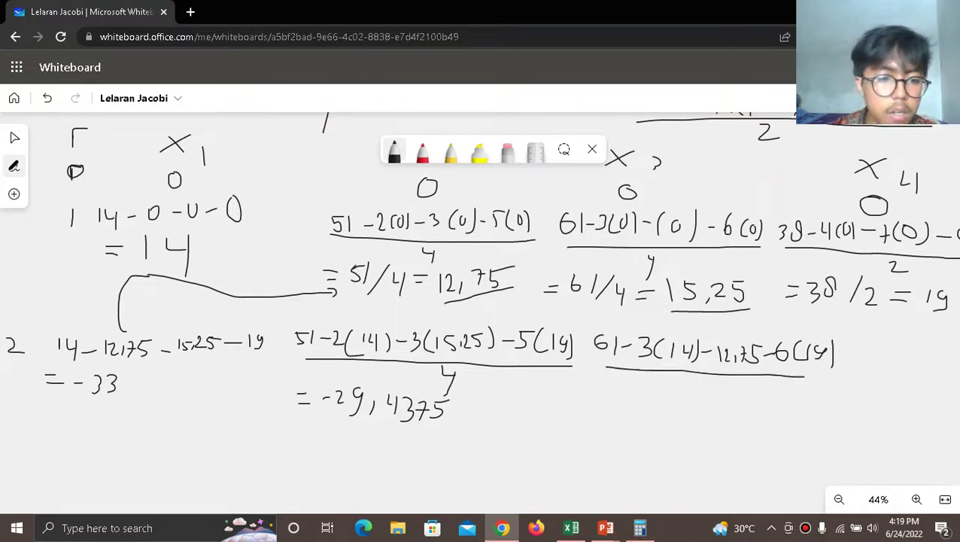
mouse_move(687, 384)
left_mouse_down()
mouse_move(699, 388)
mouse_move(695, 407)
left_mouse_up()
mouse_move(605, 420)
left_mouse_down()
mouse_move(630, 419)
mouse_move(628, 404)
mouse_move(657, 411)
mouse_move(667, 426)
mouse_move(670, 417)
mouse_move(683, 430)
mouse_move(741, 426)
mouse_move(747, 436)
mouse_move(764, 415)
left_mouse_up()
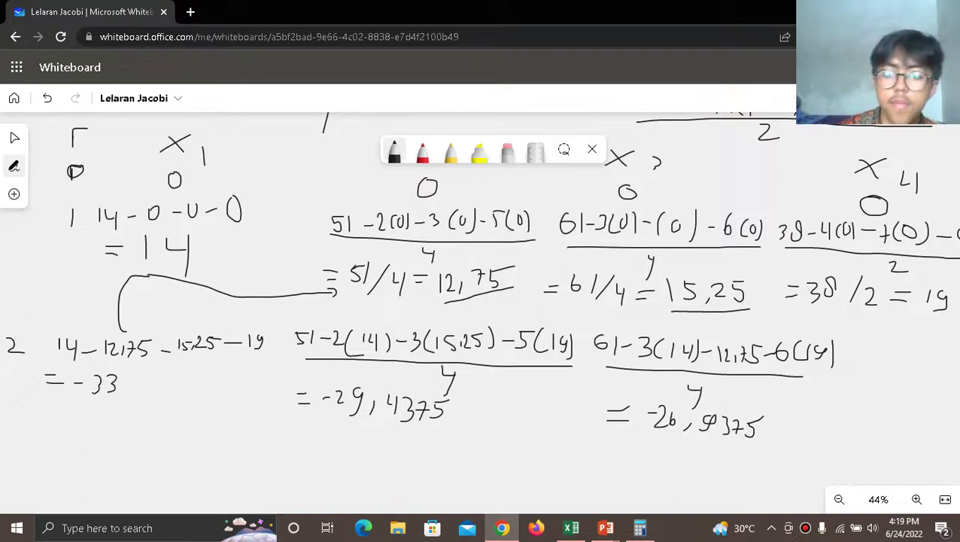
Handwrite the fraction (38 - 4(14) - 7(12,75) - 15,25) / 2 in row 2 under x4.
left_click(13, 138)
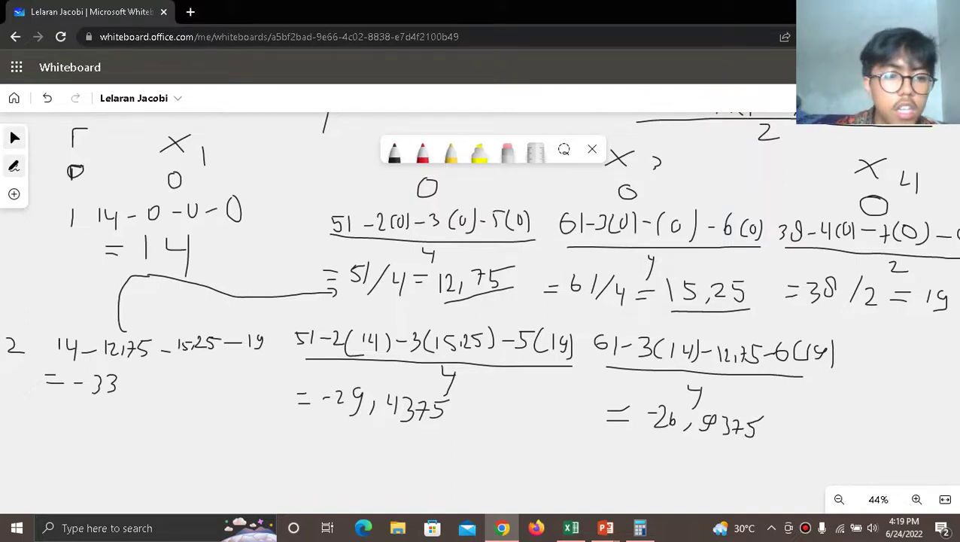
left_click_drag(481, 422, 245, 408)
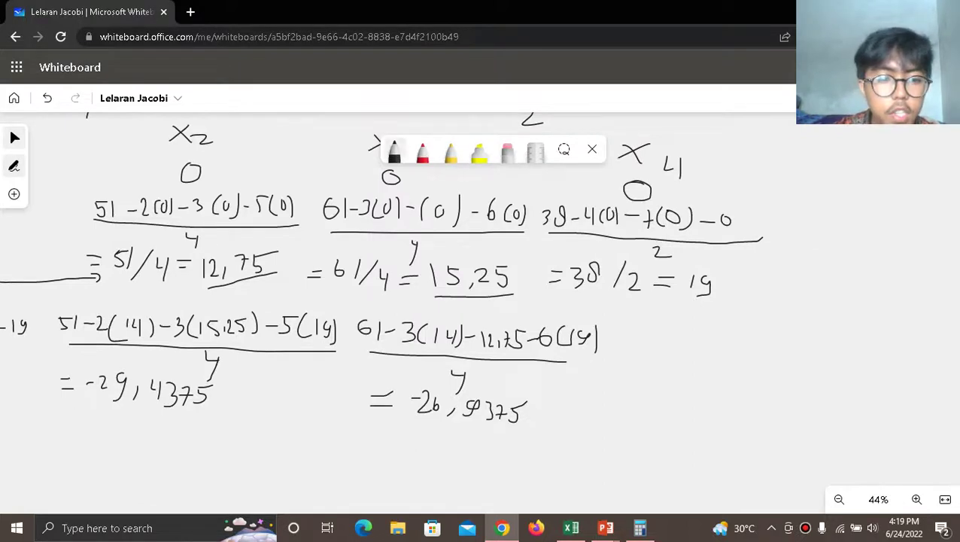
left_click(394, 150)
mouse_move(634, 328)
left_mouse_down()
mouse_move(646, 331)
mouse_move(639, 345)
mouse_move(651, 333)
mouse_move(694, 336)
mouse_move(693, 344)
left_mouse_up()
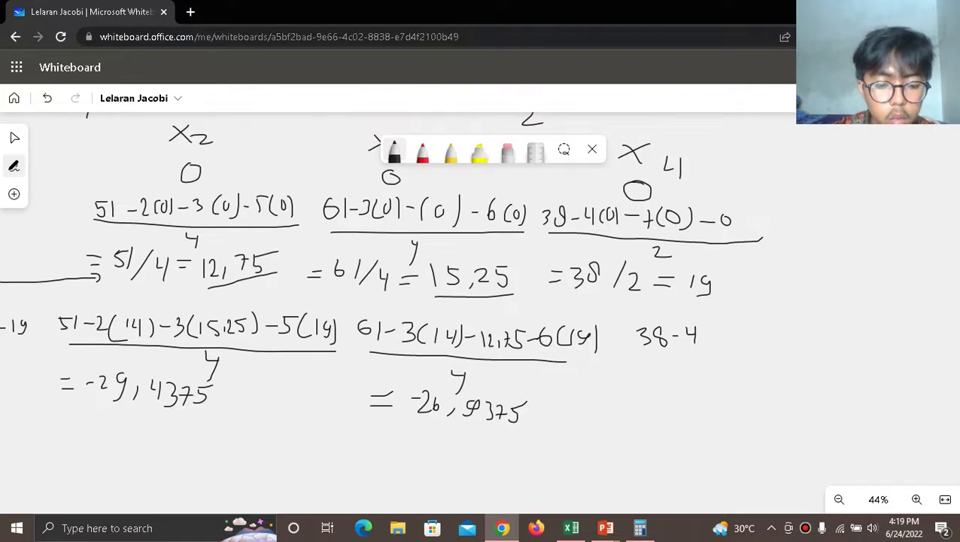
left_click_drag(705, 323, 711, 351)
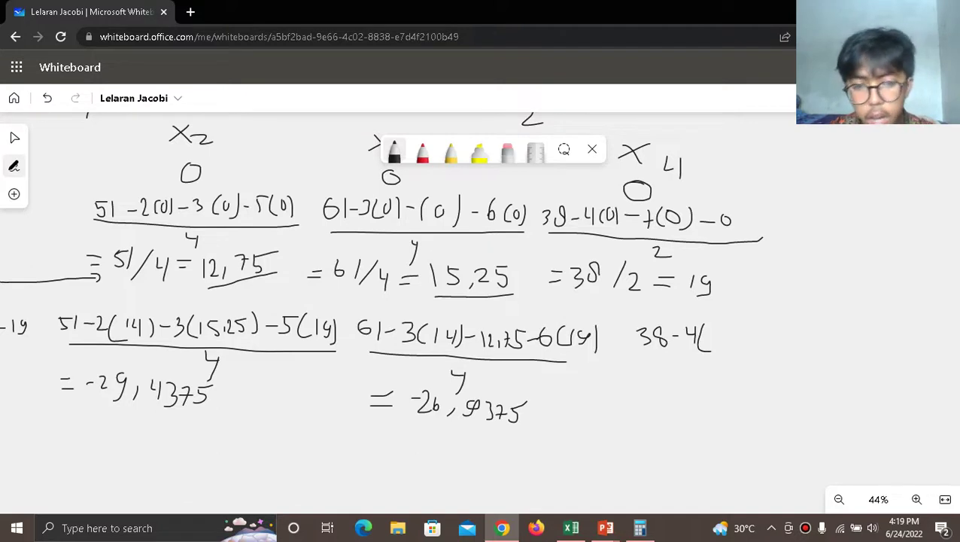
mouse_move(709, 329)
left_mouse_down()
mouse_move(708, 341)
mouse_move(722, 337)
mouse_move(740, 350)
mouse_move(792, 341)
left_mouse_up()
key("ctrl+z")
key("ctrl+z")
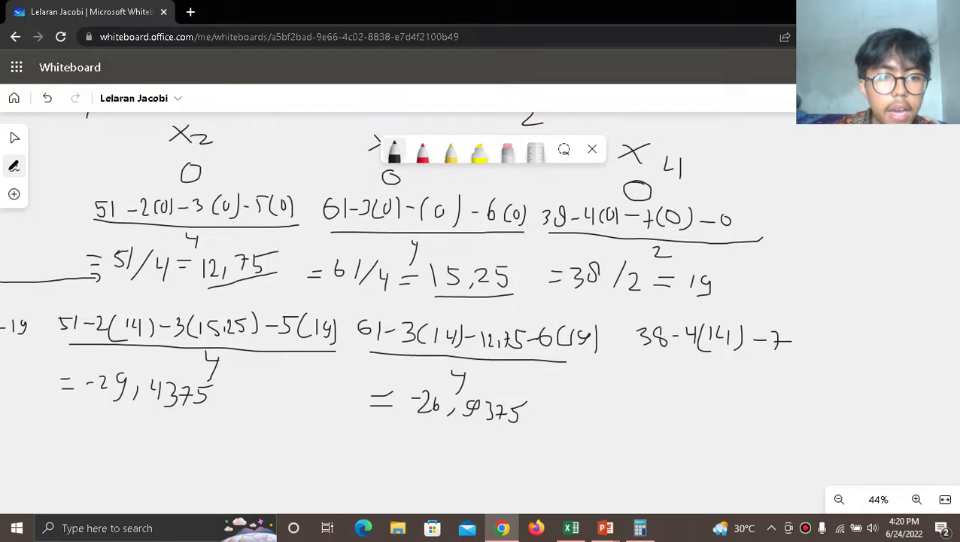
mouse_move(808, 330)
left_mouse_down()
mouse_move(810, 350)
mouse_move(828, 354)
mouse_move(851, 347)
mouse_move(858, 331)
mouse_move(863, 346)
mouse_move(901, 335)
mouse_move(902, 347)
mouse_move(937, 342)
left_mouse_up()
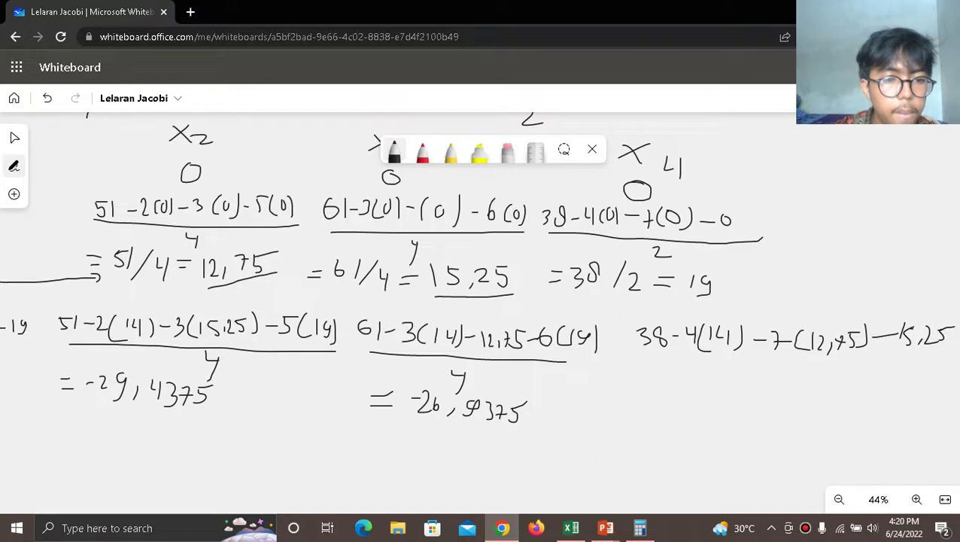
left_click_drag(629, 350, 957, 350)
left_click_drag(769, 361, 780, 373)
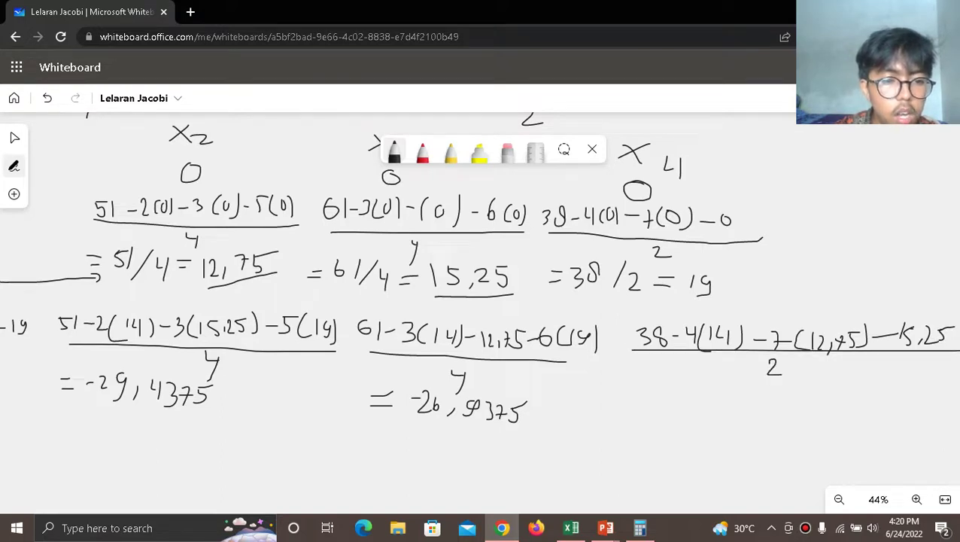
Handwrite = -61,25 beneath the row 2 x4 fraction.
left_click_drag(622, 406, 661, 417)
left_click_drag(619, 388, 703, 405)
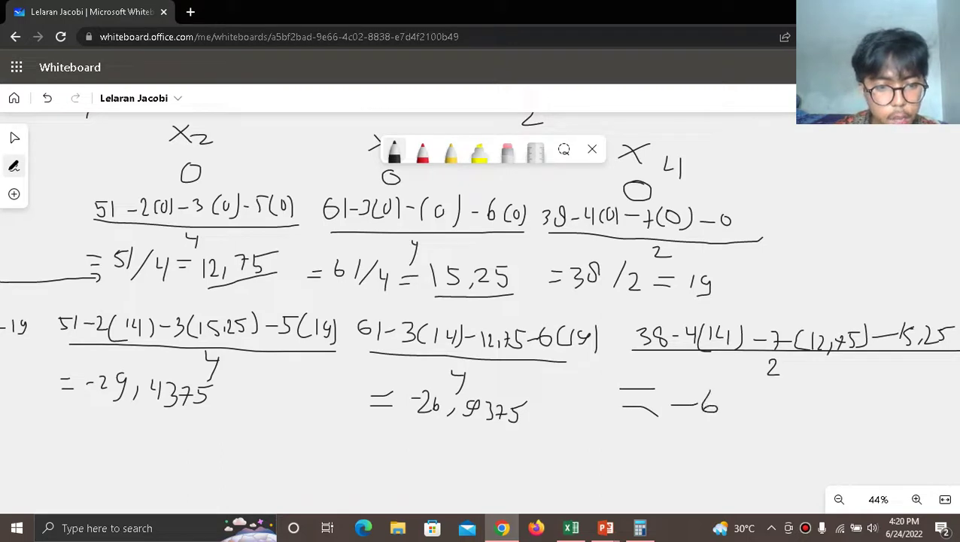
mouse_move(768, 396)
left_mouse_down()
mouse_move(771, 411)
mouse_move(788, 412)
mouse_move(823, 396)
left_mouse_up()
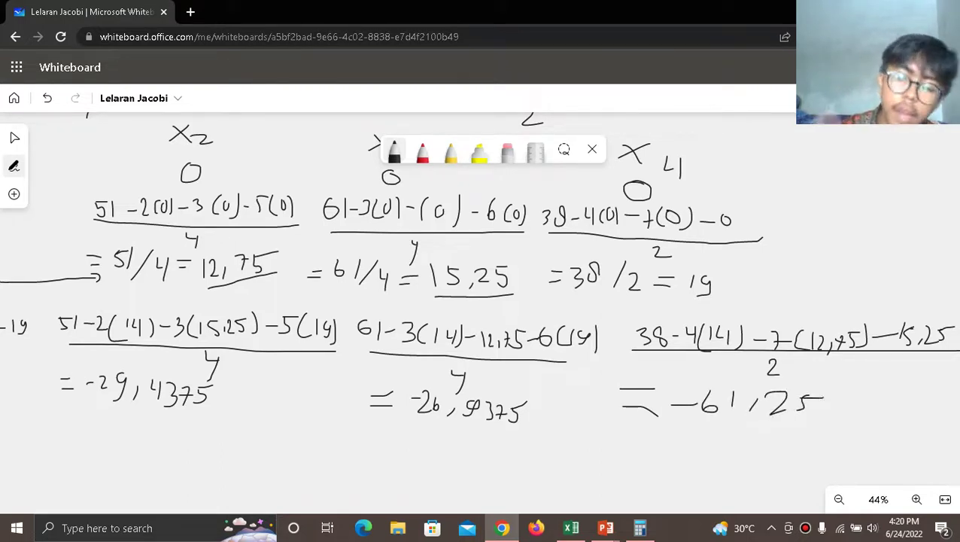
Switch to the Excel workbook and select cell D18 in the SOLUSI DIAGONAL block of the Lelaran Jacobi sheet.
key("alt+Tab")
key("alt+Tab")
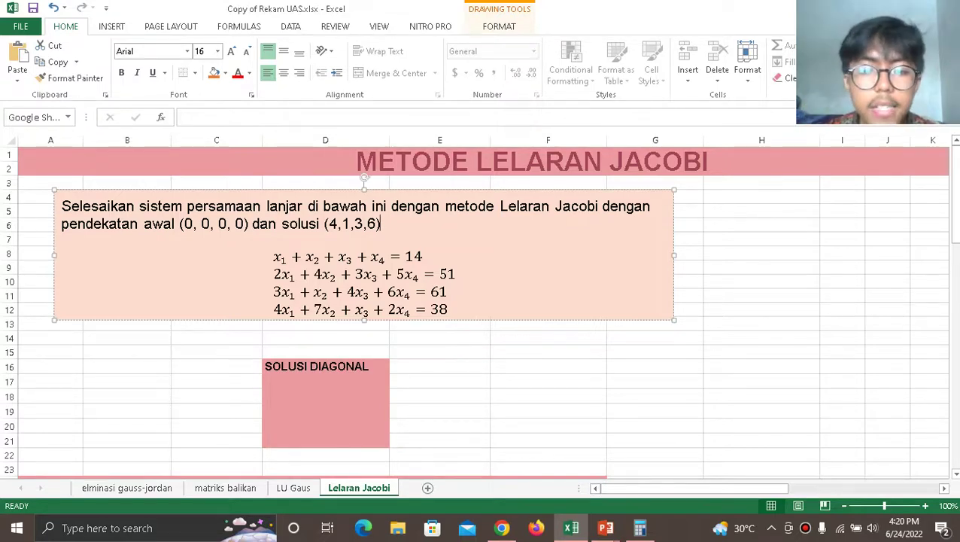
scroll(484, 312, "down", 1)
left_click(326, 353)
left_click(325, 339)
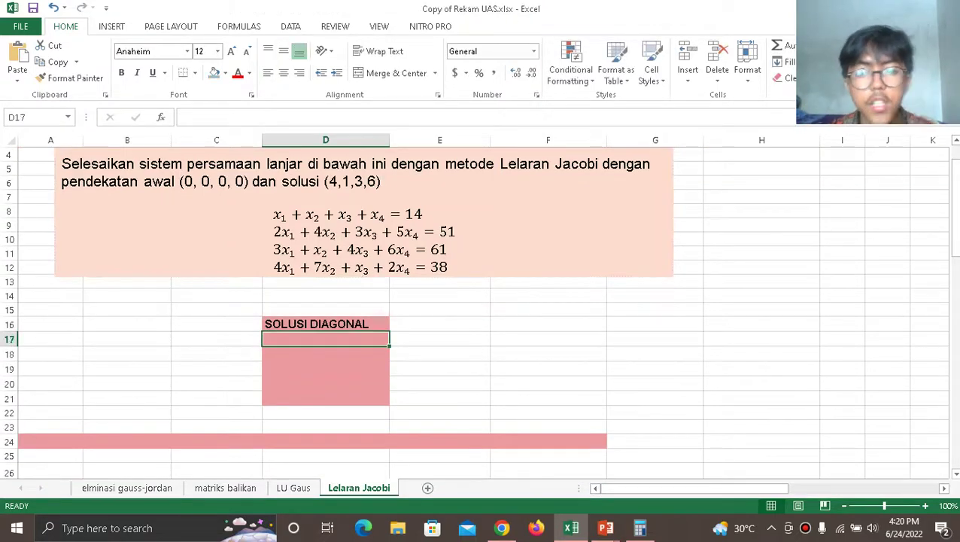
left_click(325, 353)
left_click(325, 369)
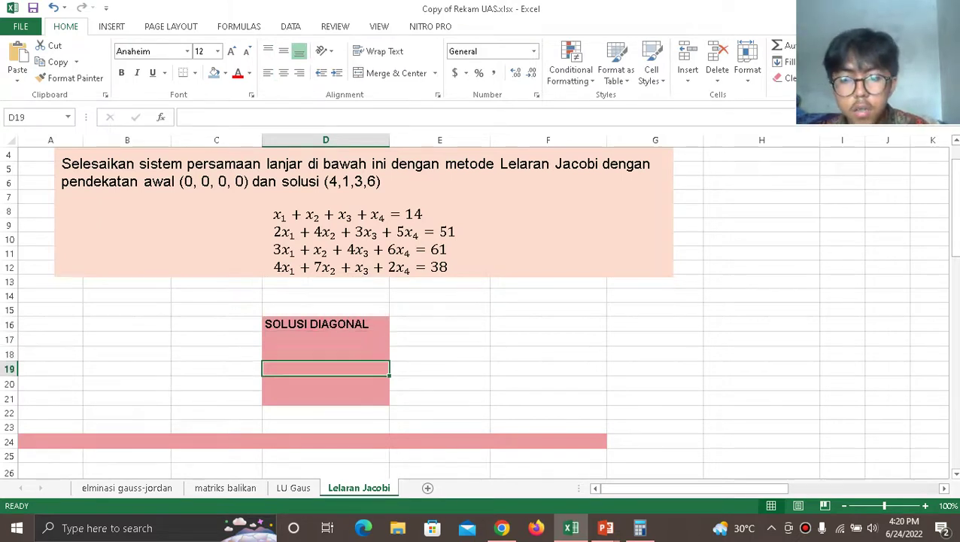
key("Down")
key("Down")
key("Up")
key("Up")
key("Up")
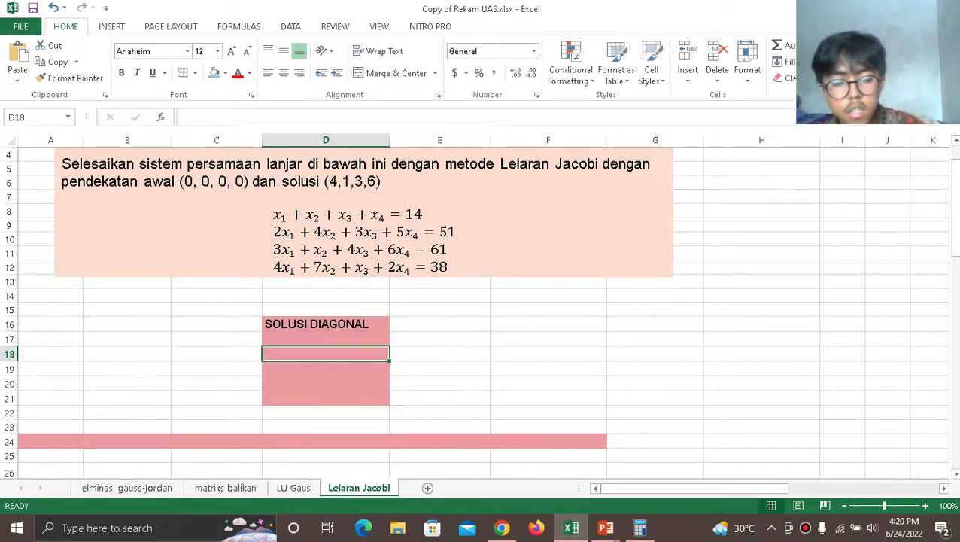
Enter the first equation's diagonal dominance check |1| > |1| + |1| + |1| in cell D18.
type("{")
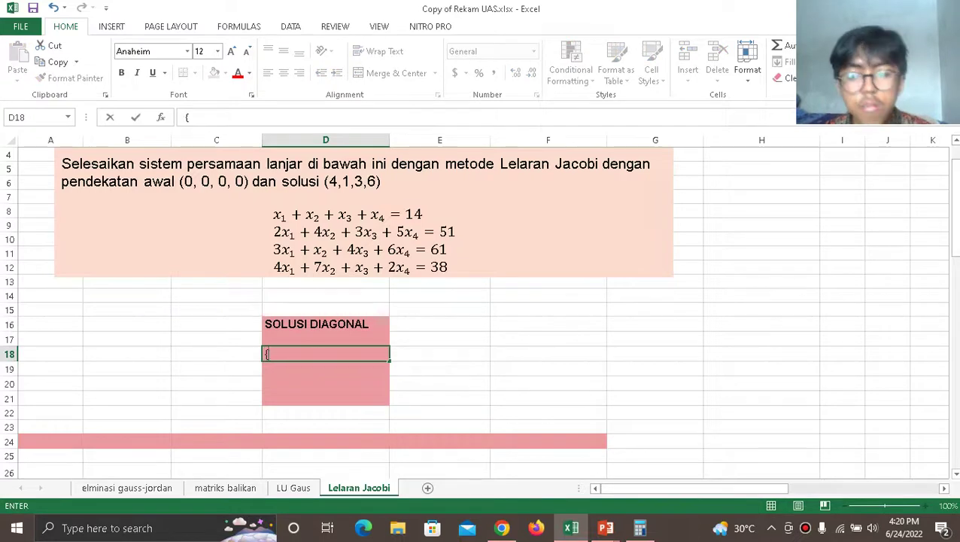
key("BackSpace")
type("}")
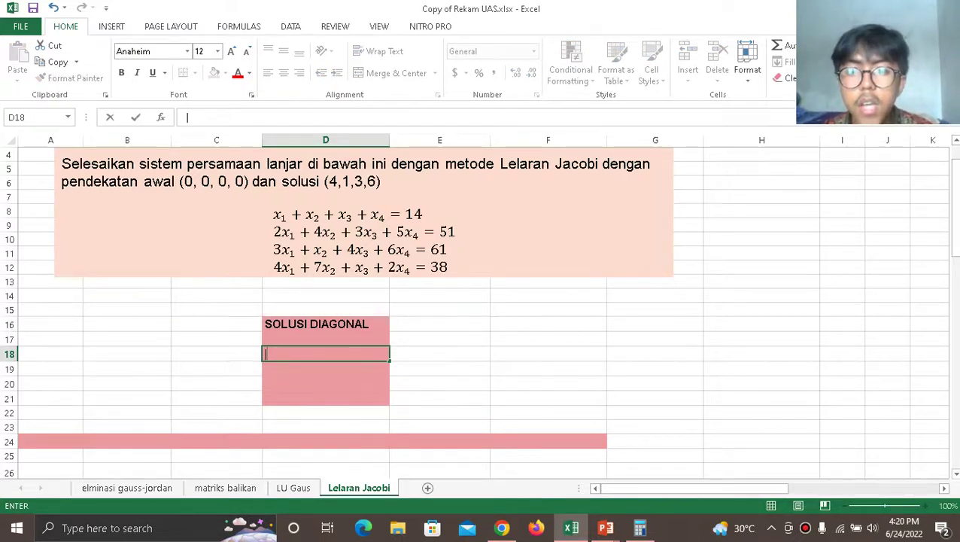
type("|1| >")
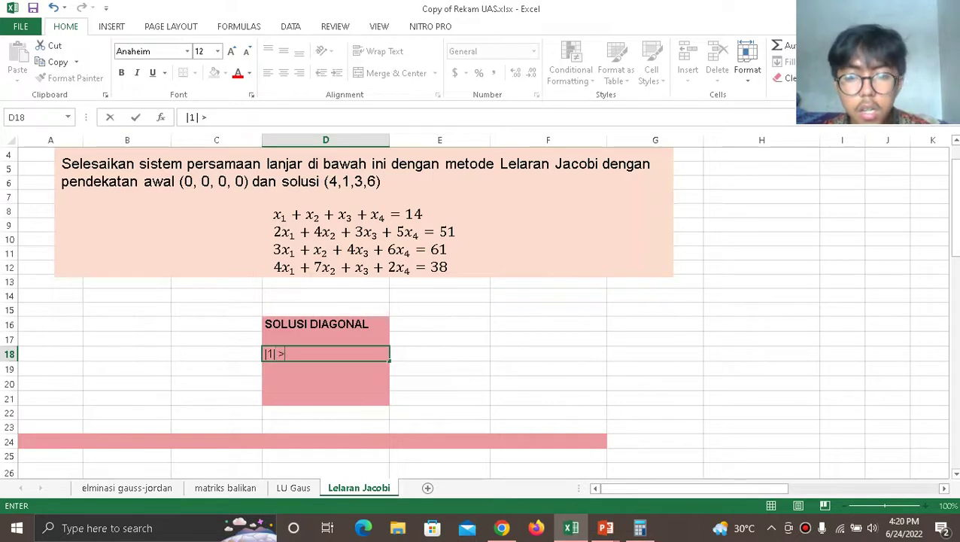
type(" |1")
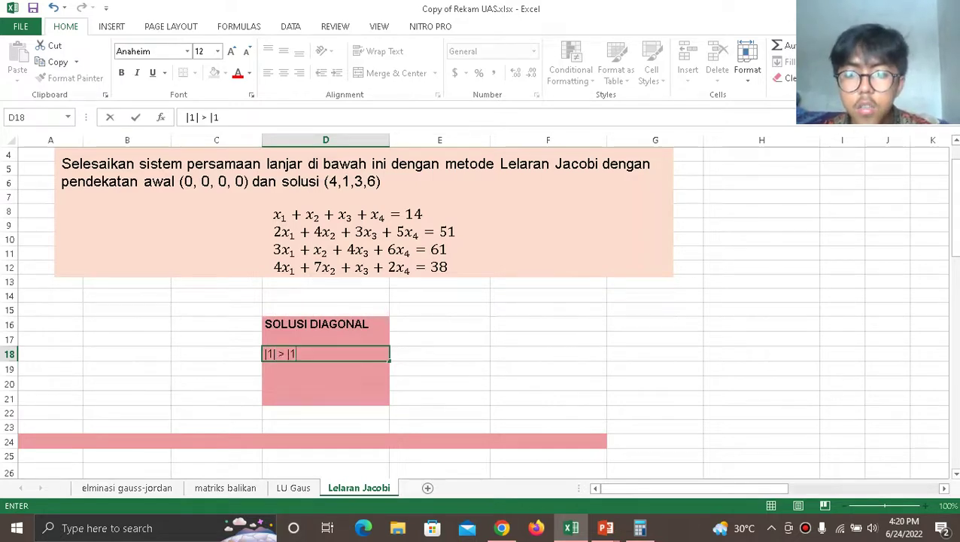
type("| + |")
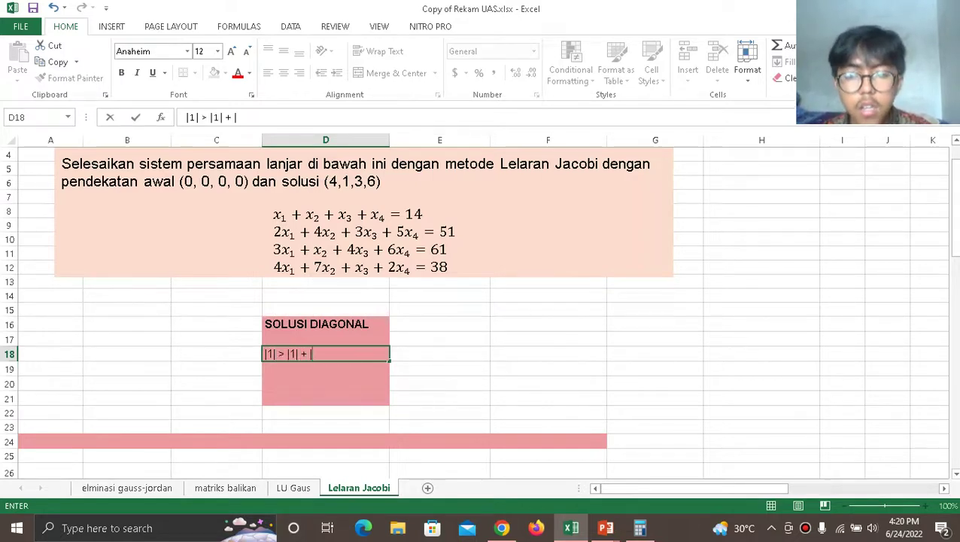
type("1| =+")
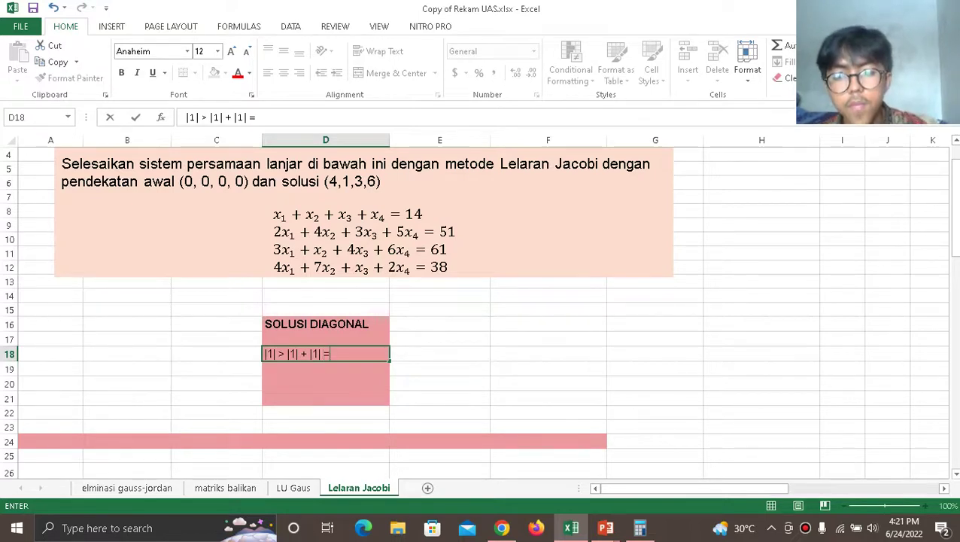
key("BackSpace")
key("BackSpace")
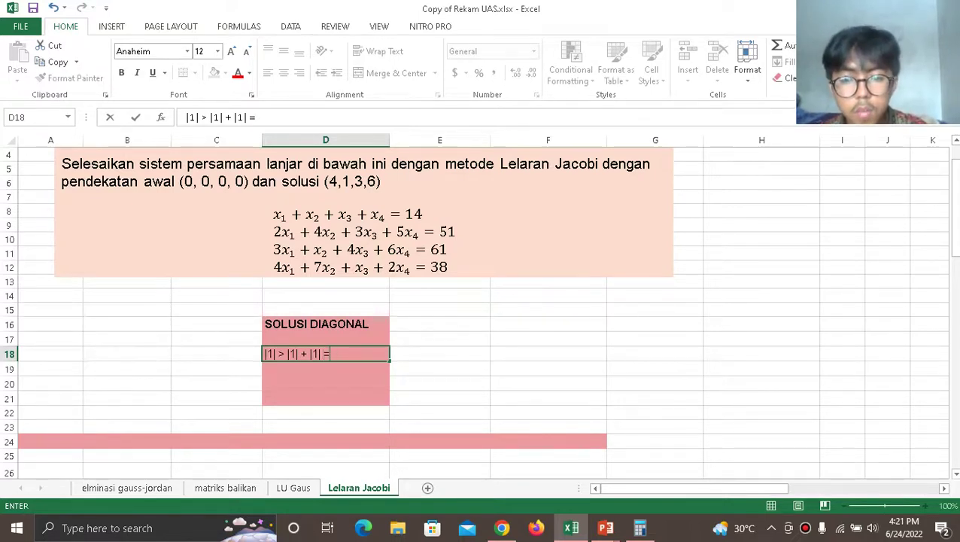
type("+ |1|")
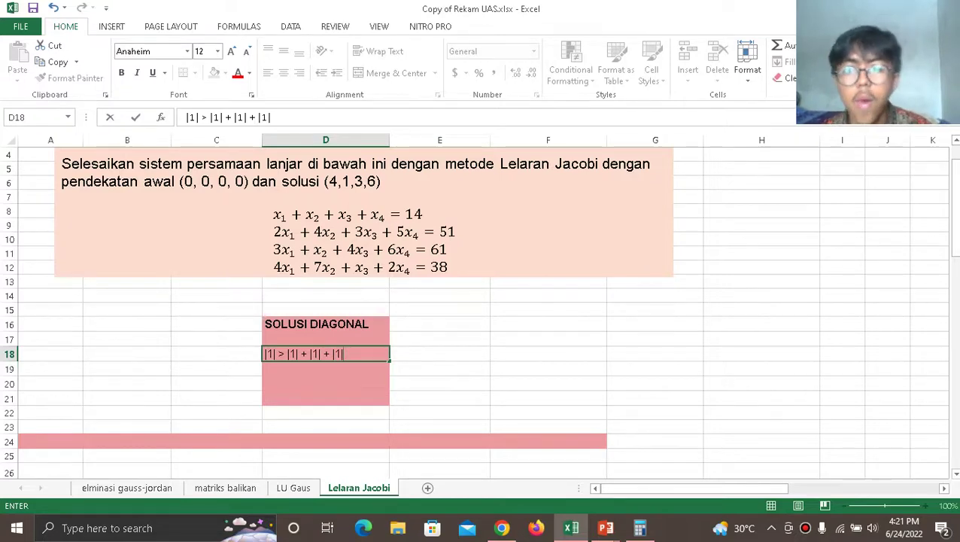
key("Return")
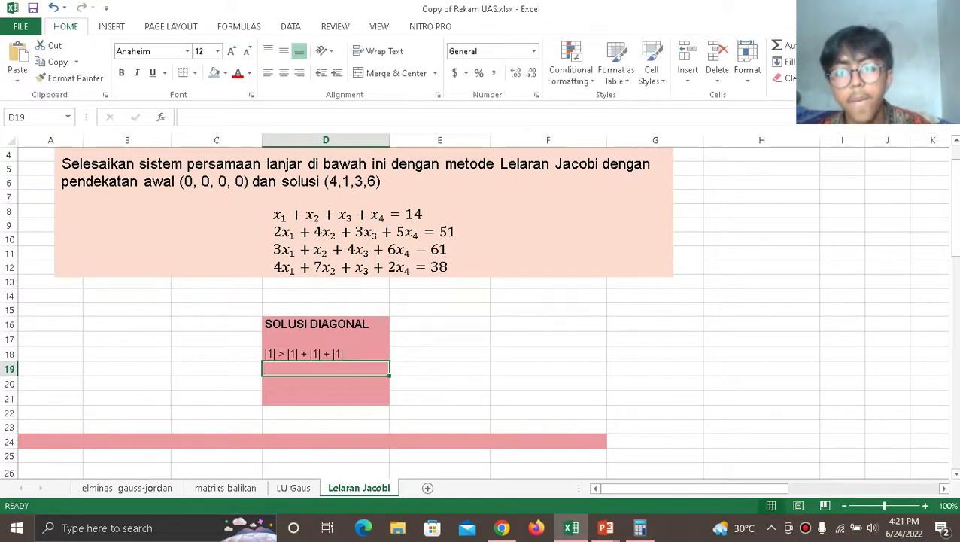
Enter the second equation's diagonal dominance check |4| > |2| + |3| + |5| in cell D19.
type("|4")
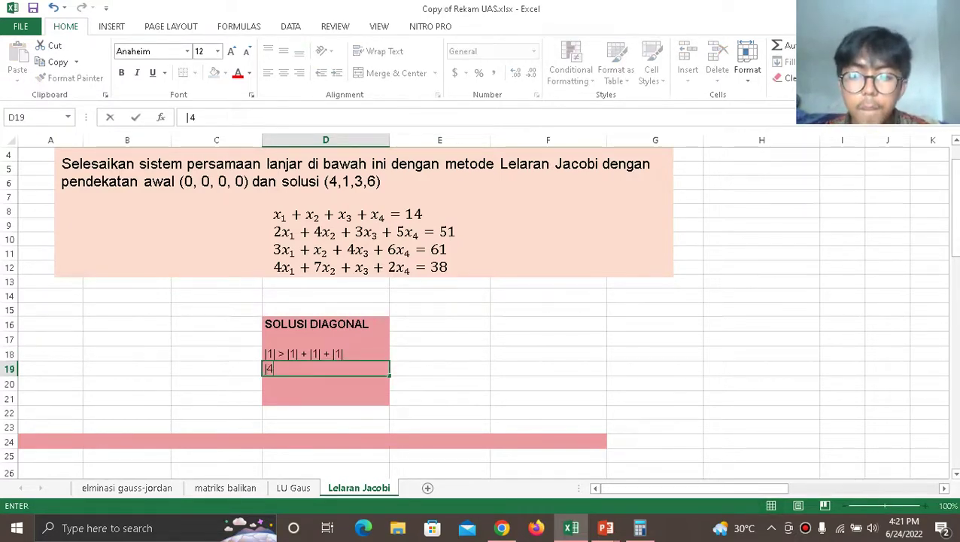
type("| > |")
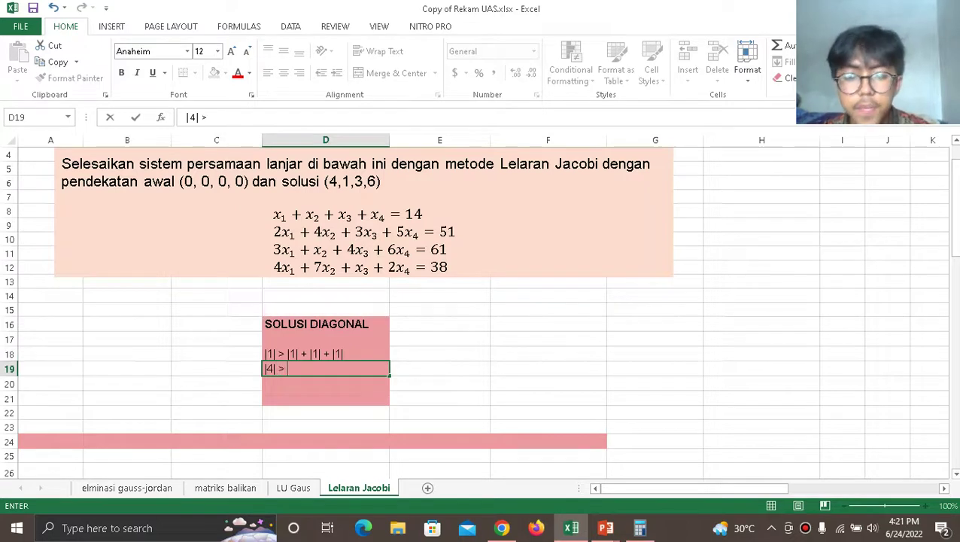
type("2|")
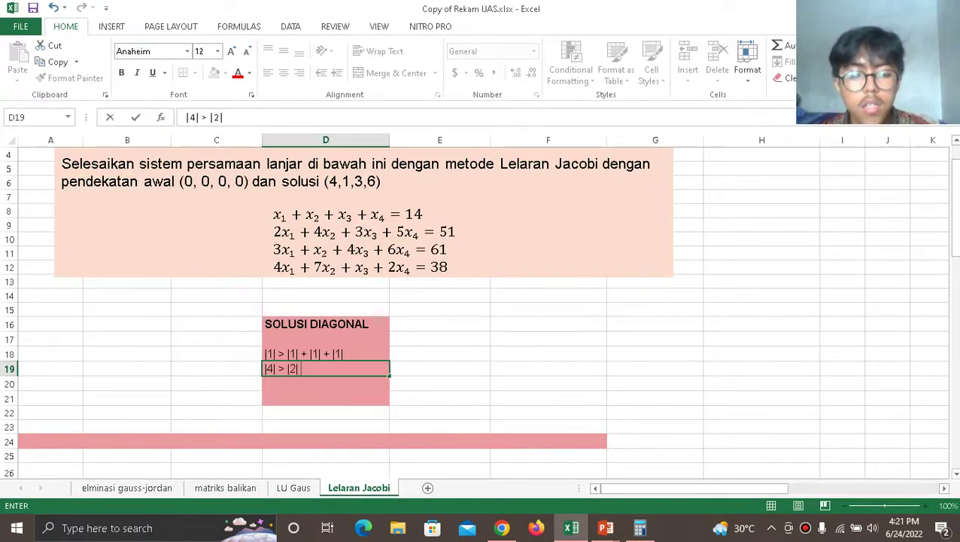
type(" + |3|")
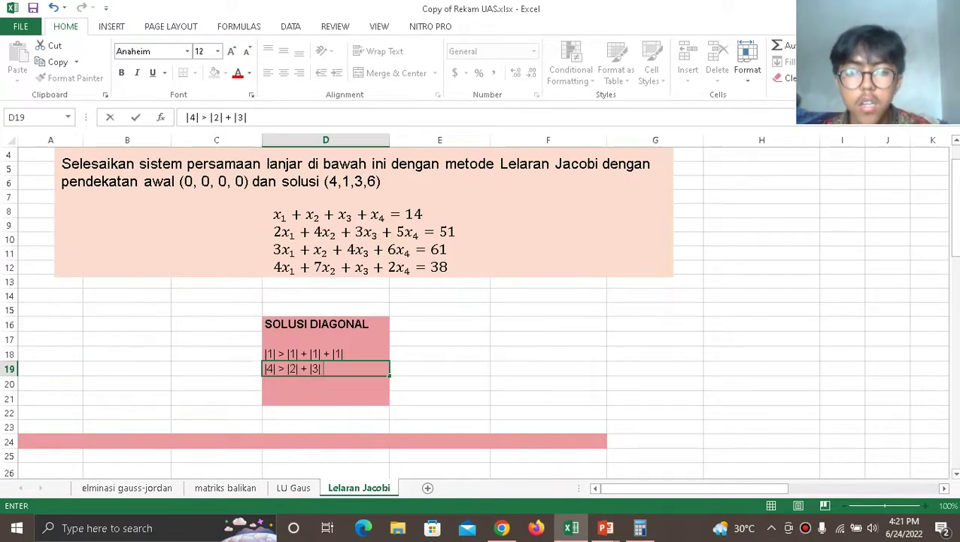
type(" + ")
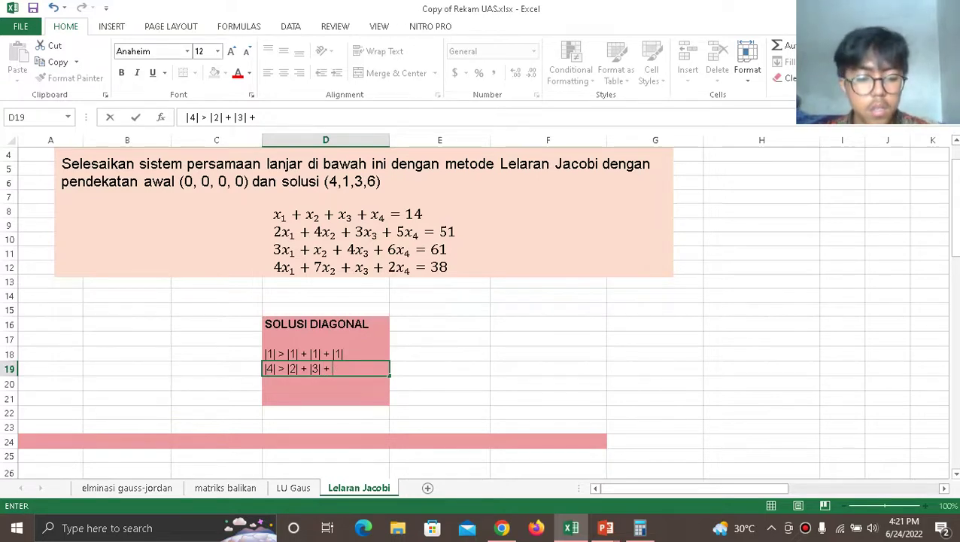
type("|5|5")
key("Return")
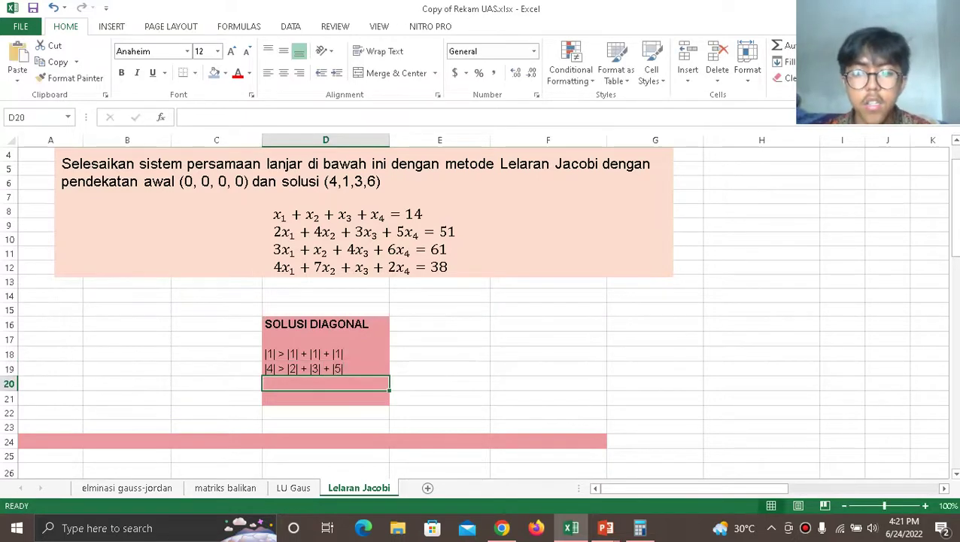
Enter the third equation's diagonal dominance check |4| > |3| + |1| + |6| in cell D20.
type("|4")
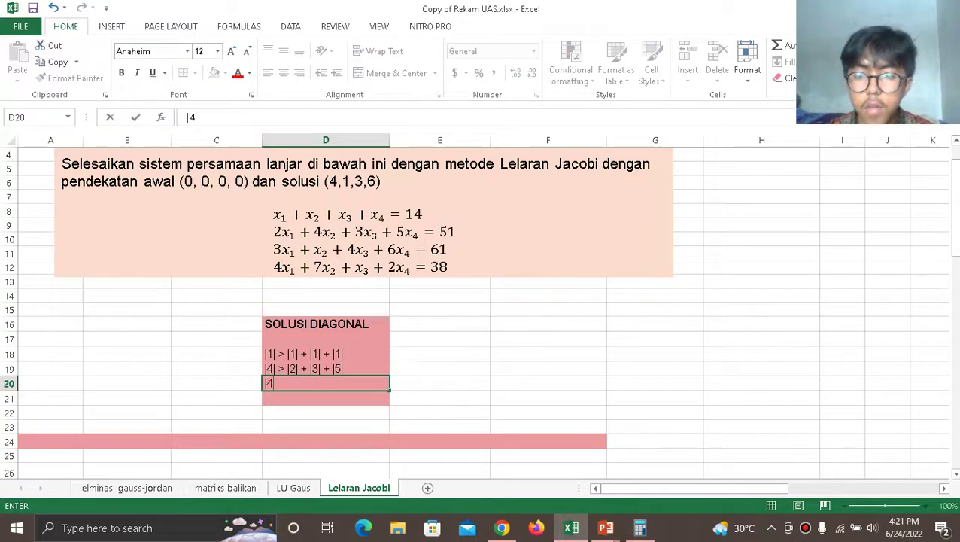
type("| > |")
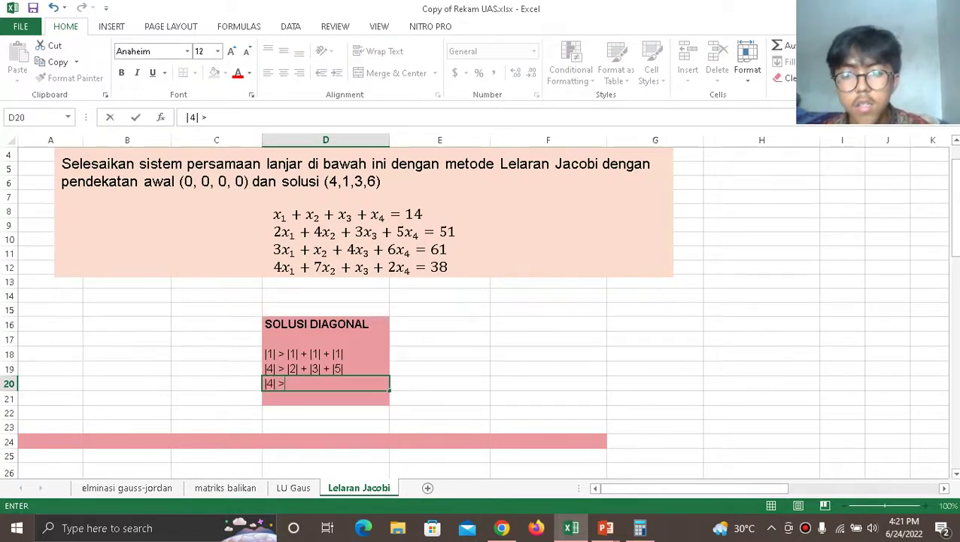
type("3|")
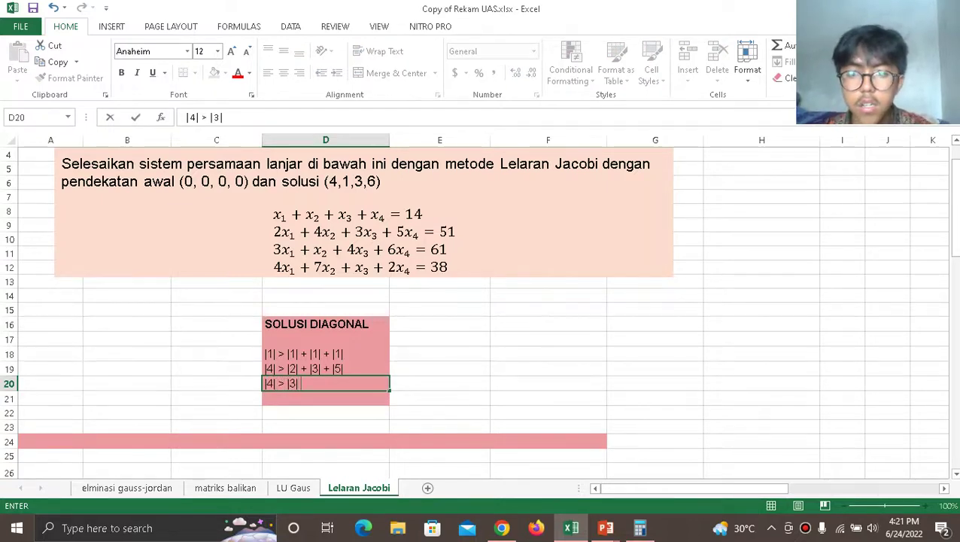
type(" + |1")
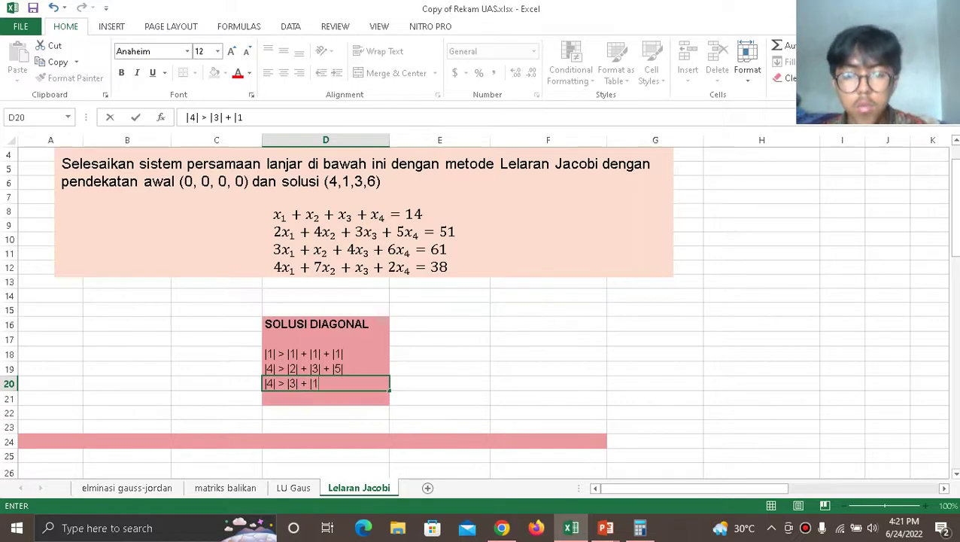
type("| + |")
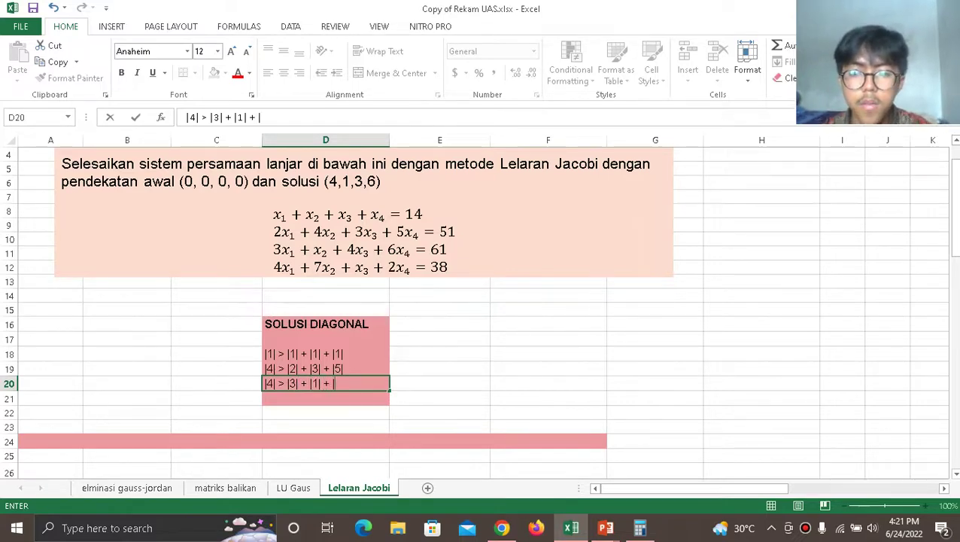
type("6")
type("|")
key("Return")
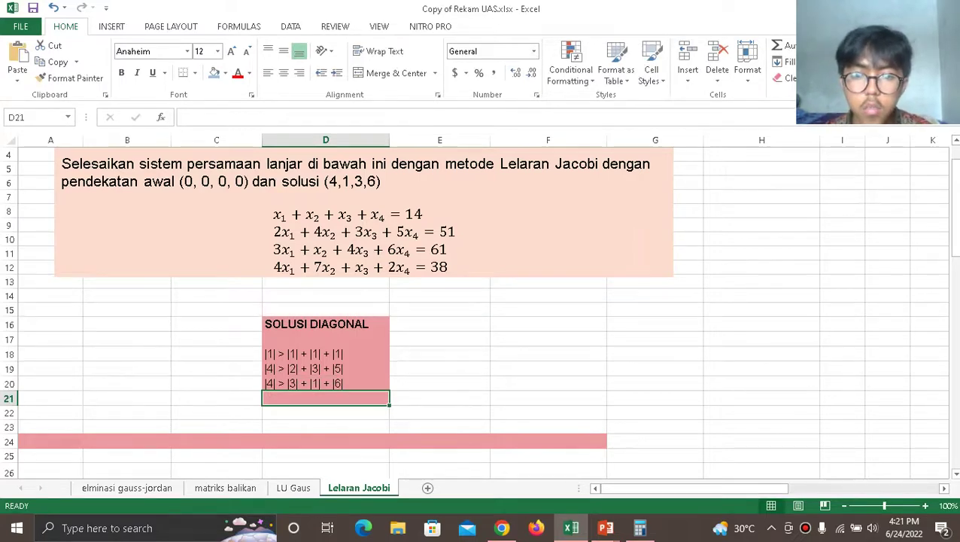
Enter the fourth equation's diagonal dominance check |2| > |4| + |7| + |1| in cell D21.
type("\\")
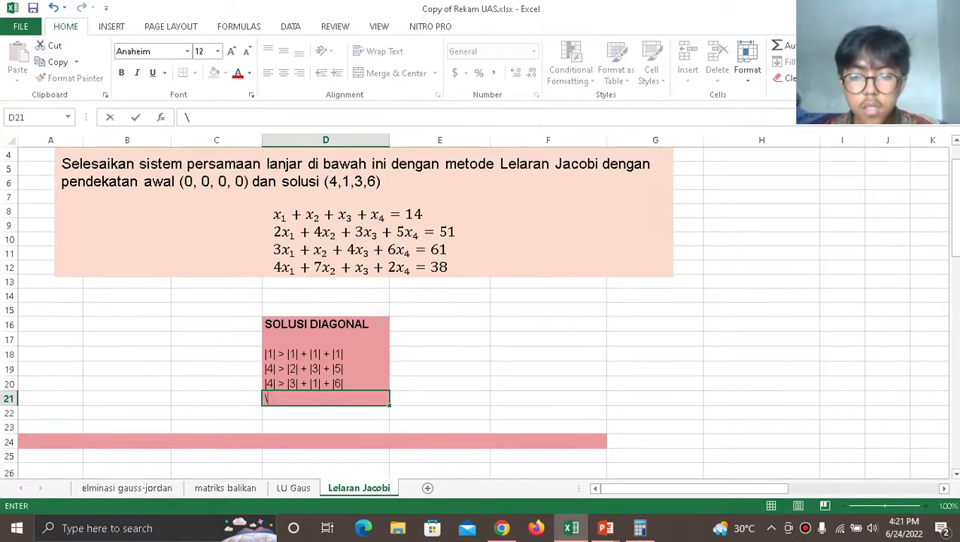
key("BackSpace")
type("|2|")
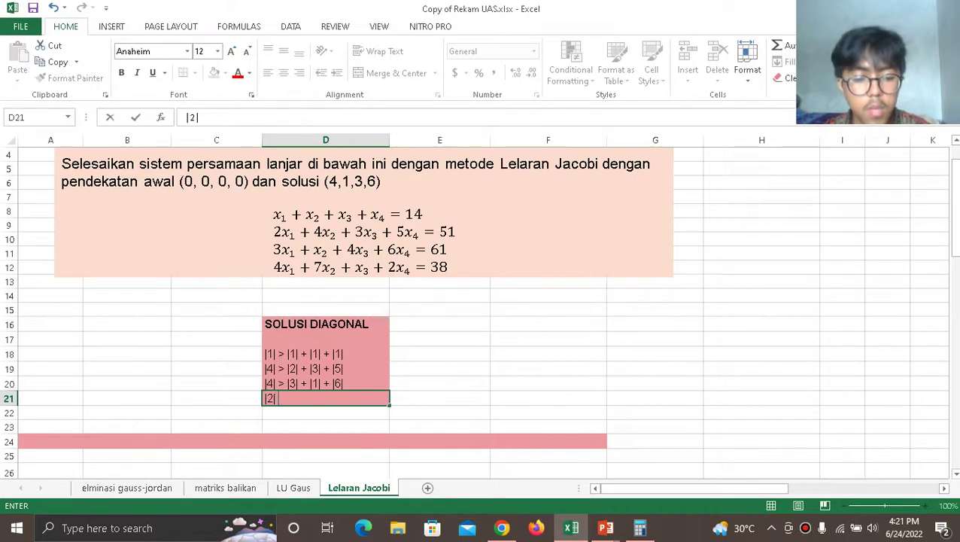
type(" > |")
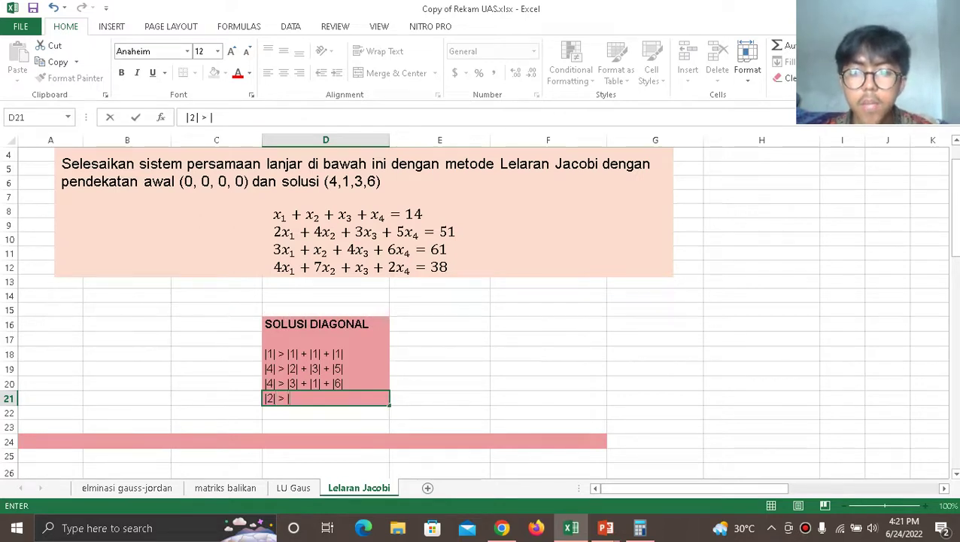
type("4| + |")
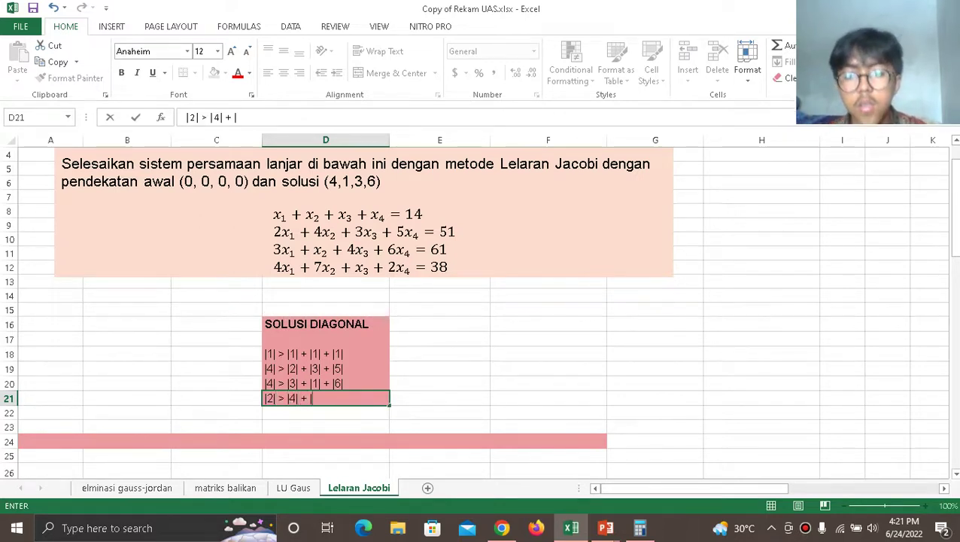
type("7|")
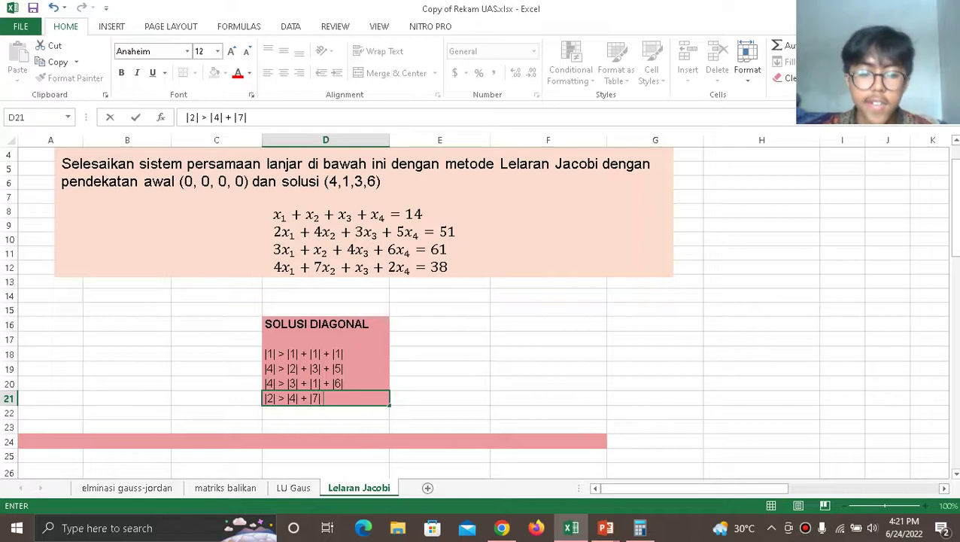
type(" + |1")
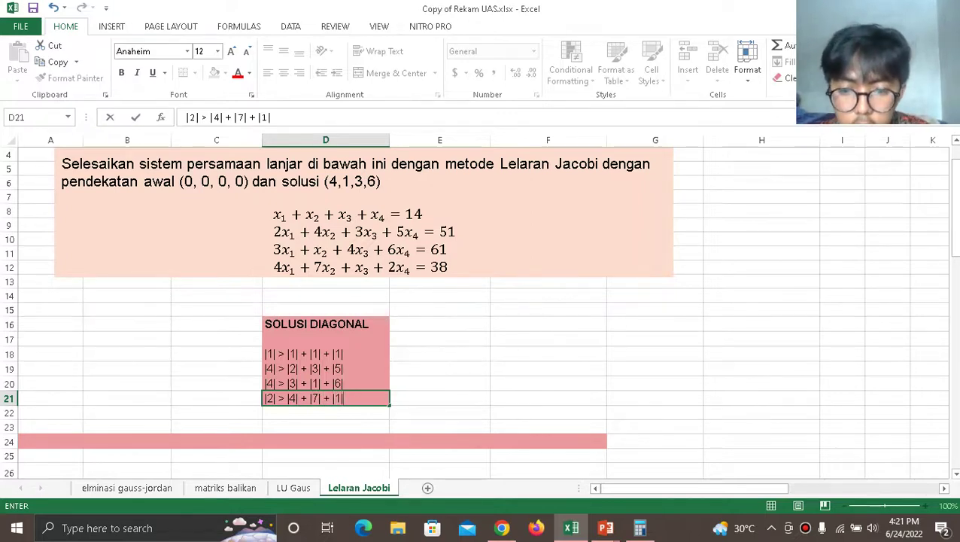
type("|")
Enter the conclusion "Solusi adalah Divergen (Tidak Konvergen) Sehingga tidak ada penyelesainan" in the merged cell A24.
scroll(481, 312, "down", 2)
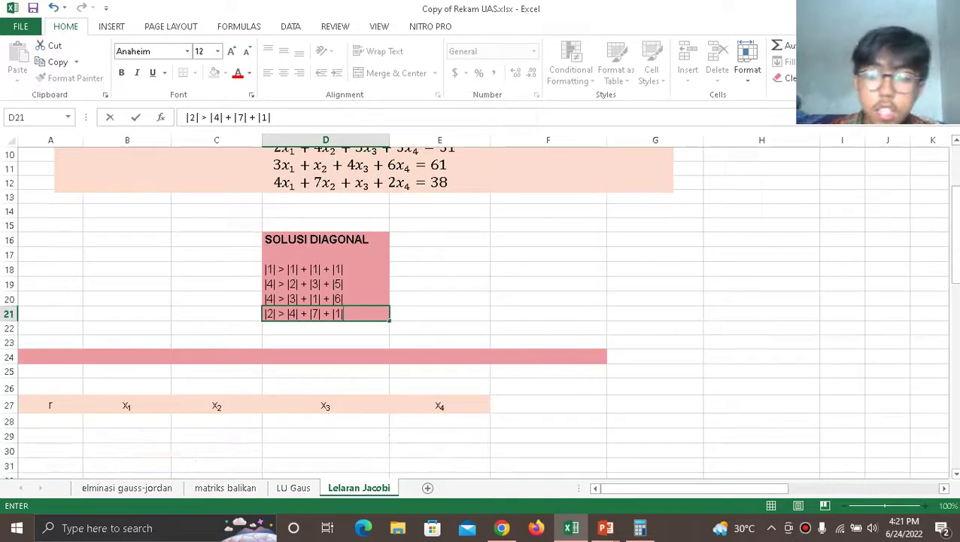
left_click(312, 356)
type("Solus")
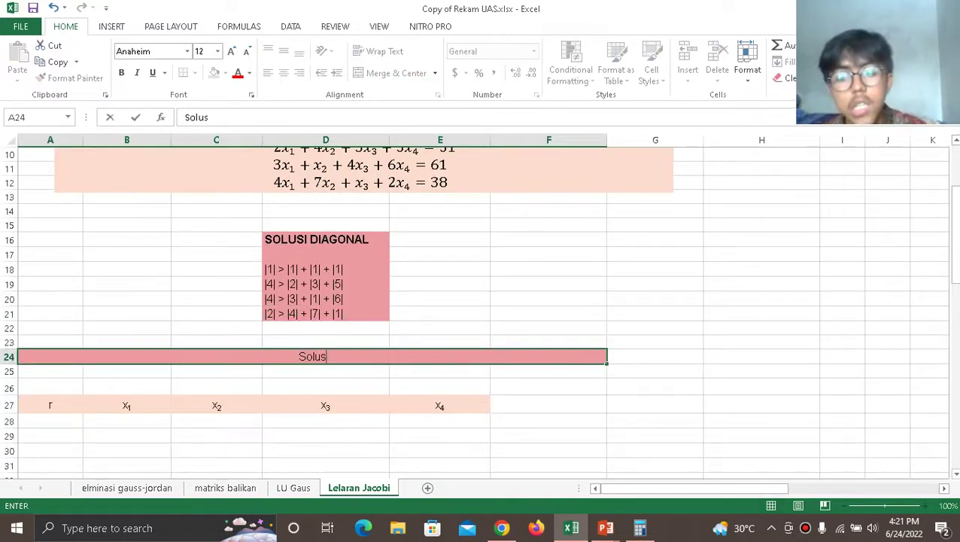
type("i adalah")
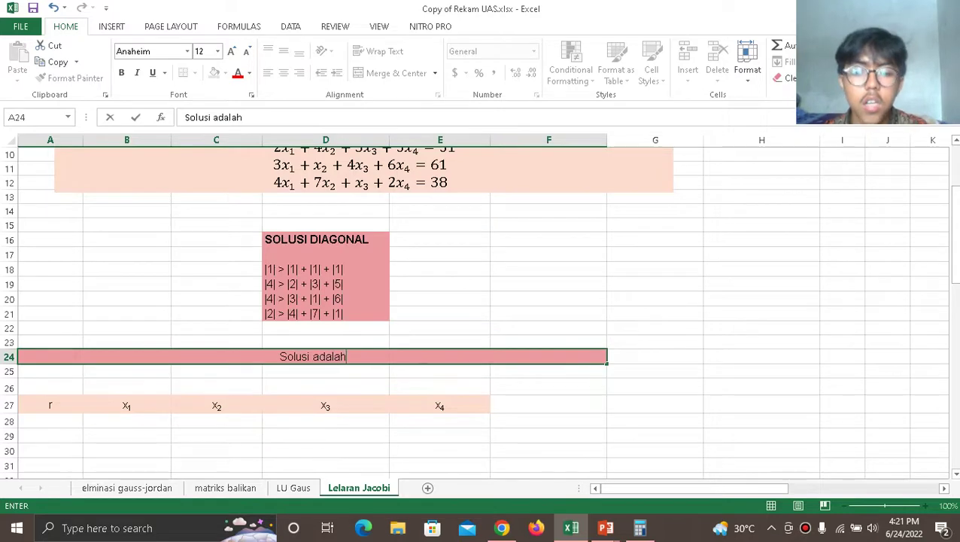
type(" Divergen ")
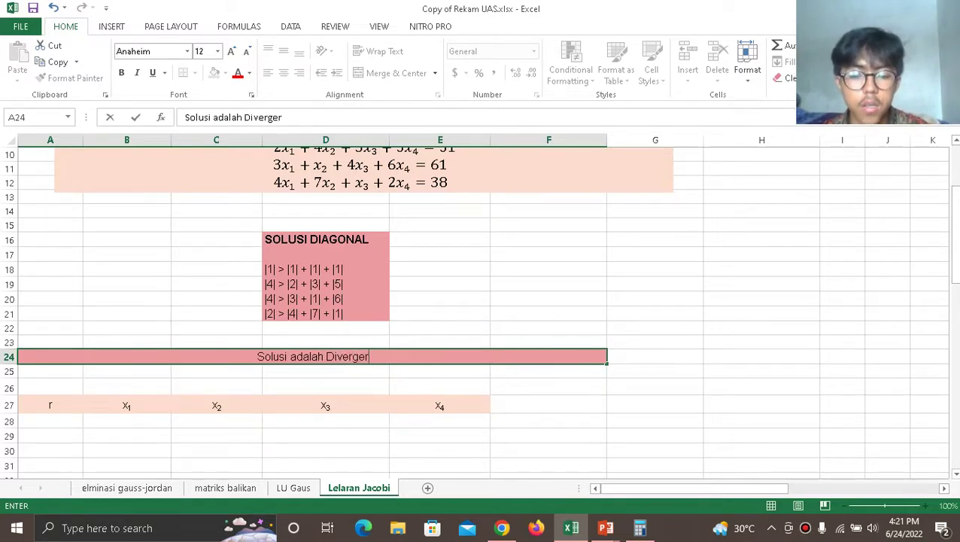
type("(T")
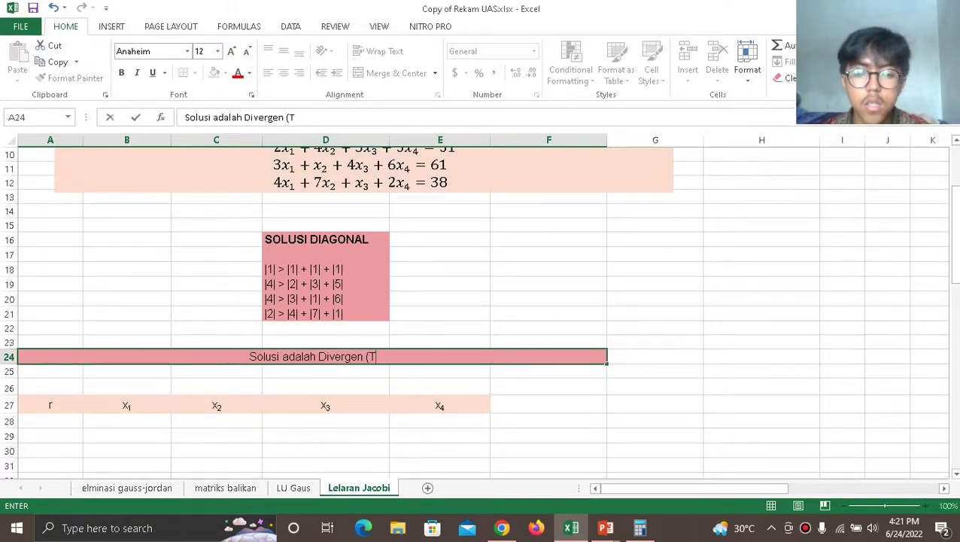
type("idak")
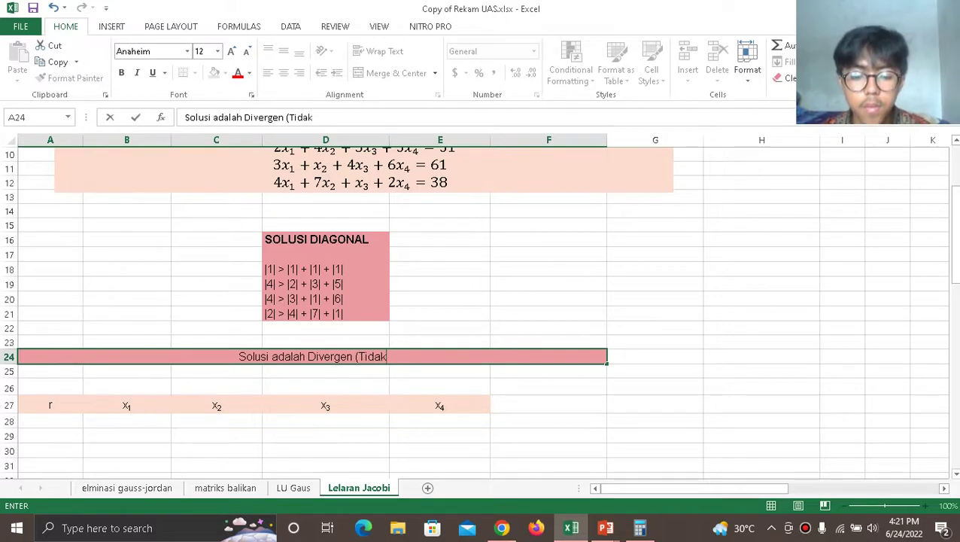
type(" Konvergen")
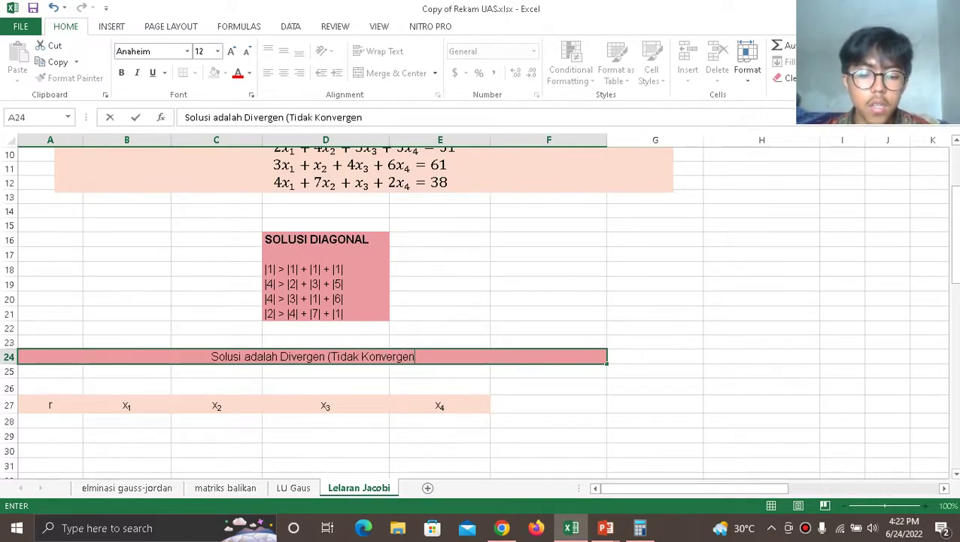
type(") Sehin")
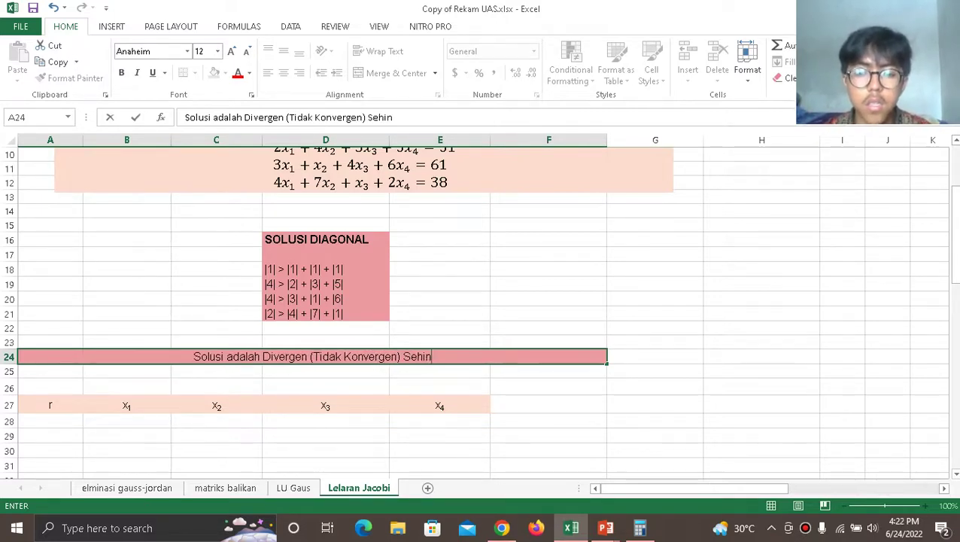
type("gga tidak ada pe")
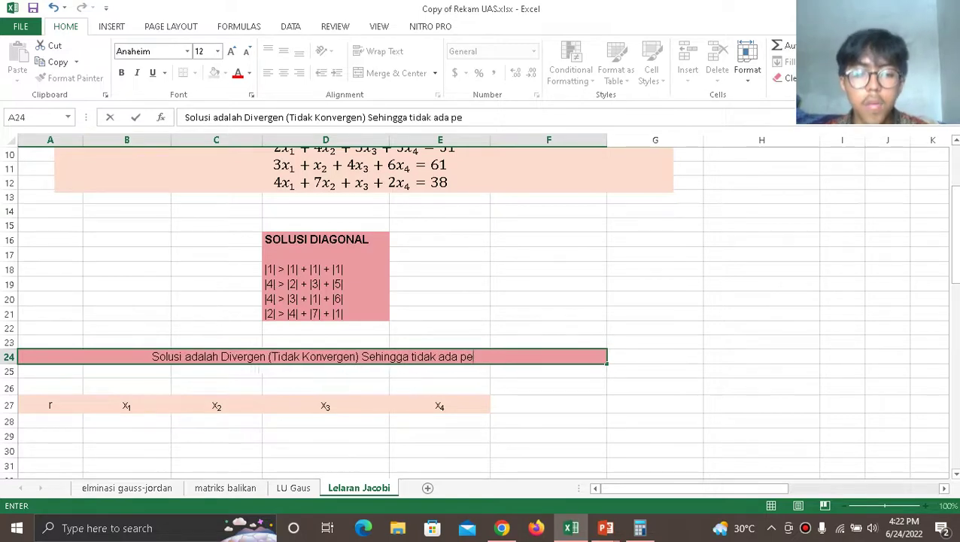
type("nyelesaian")
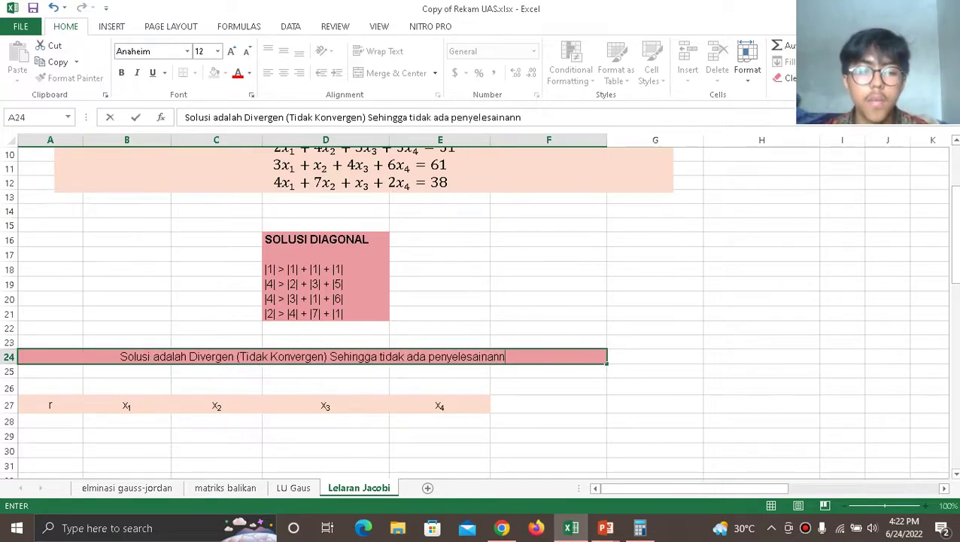
key("ctrl+Return")
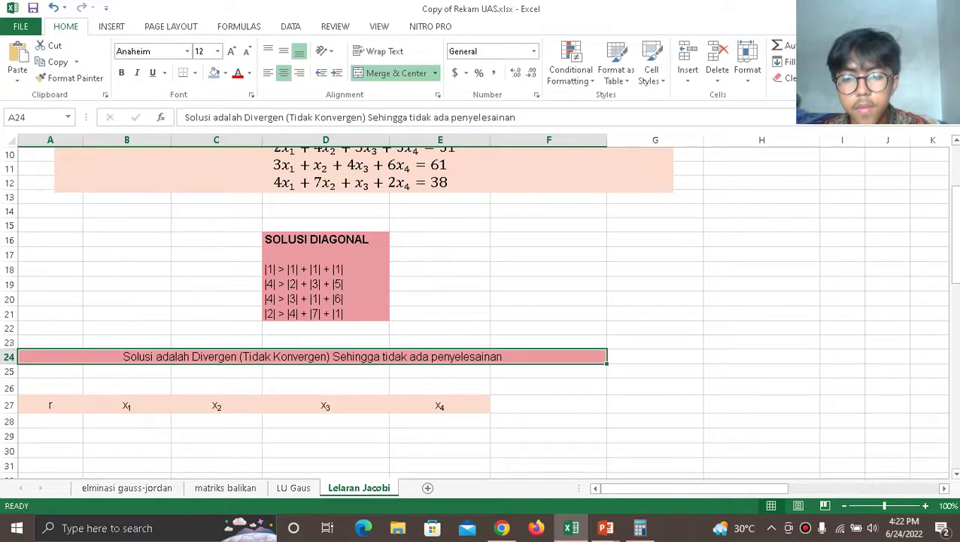
left_click(50, 371)
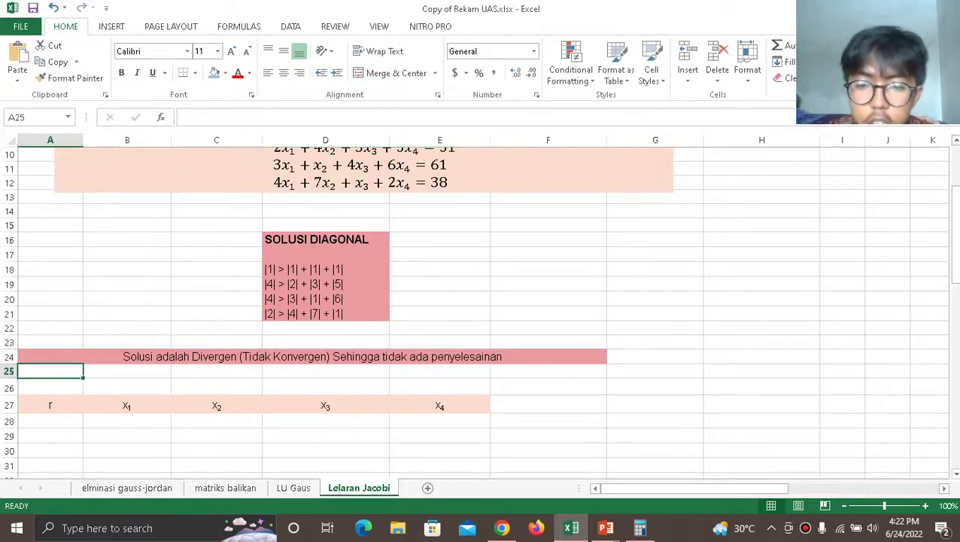
Change the word "Sehingga" to lowercase "sehingga" in the conclusion in row 24.
left_click(338, 356)
double_click(338, 356)
key("BackSpace")
type("s")
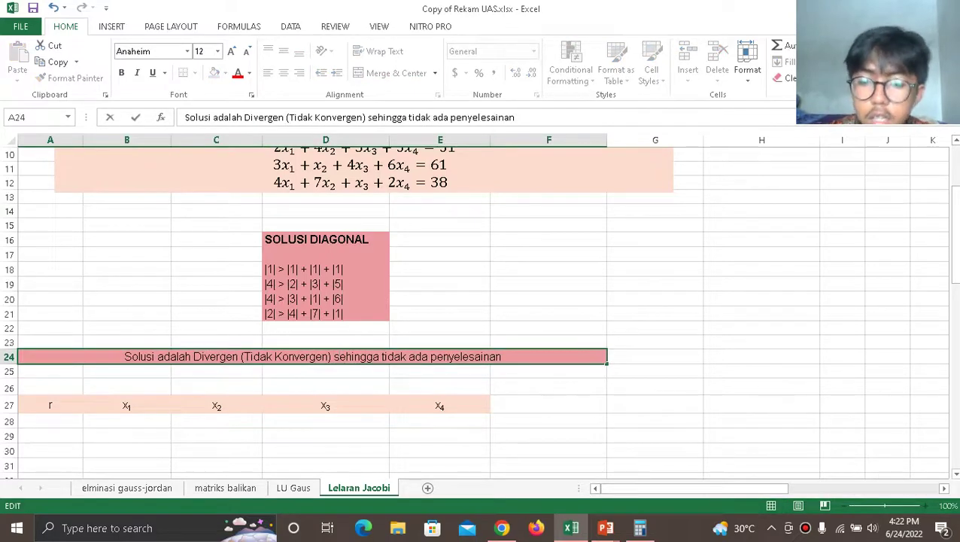
left_click(51, 436)
Fill the iteration table's first row, A28 to E28, with 0 for r and for x1 through x4.
left_click(50, 421)
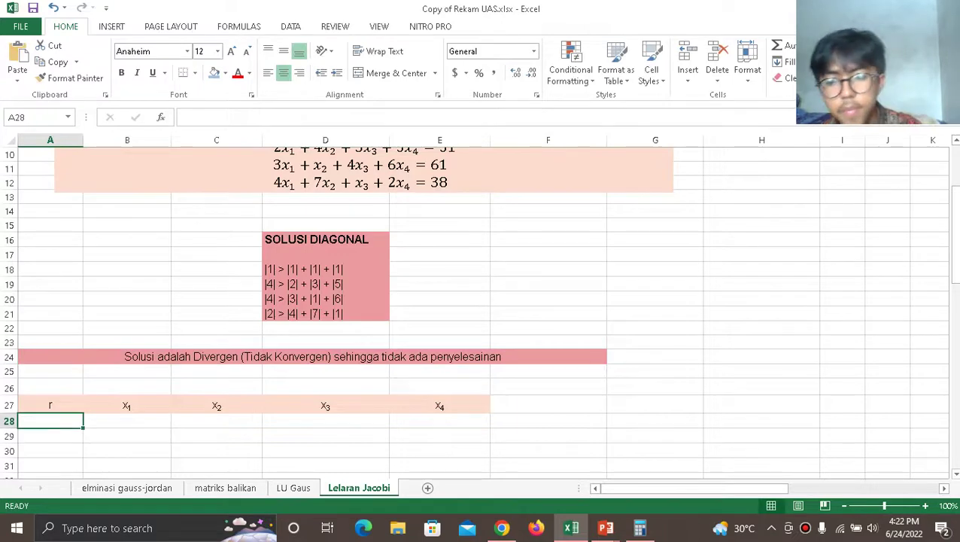
type("0")
key("Tab")
type("0")
key("Tab")
type("0")
key("Tab")
type("0\t0")
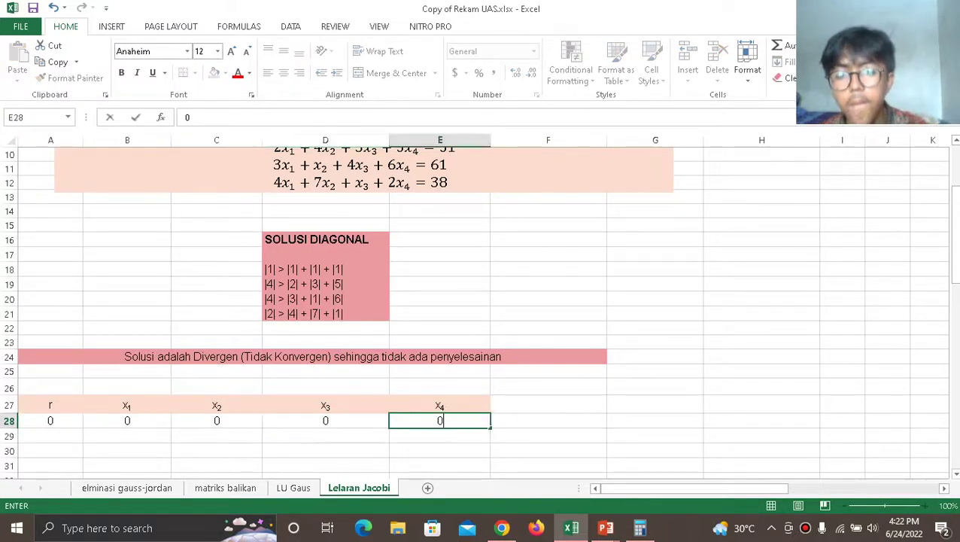
scroll(480, 309, "down", 1)
key("Return")
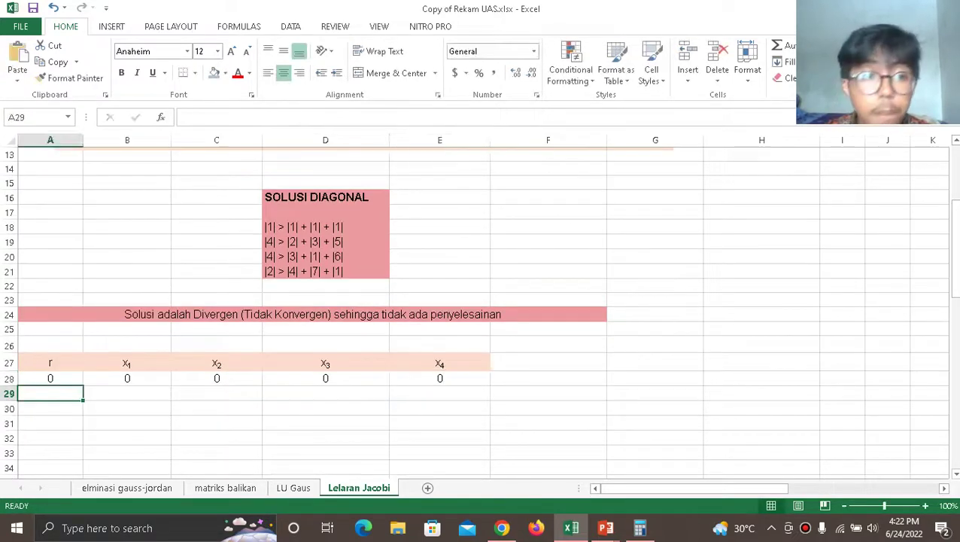
Switch to the Lelaran Jacobi board in Microsoft Whiteboard and review the handwritten iteration formulas for x1 to x4.
scroll(480, 309, "up", 2)
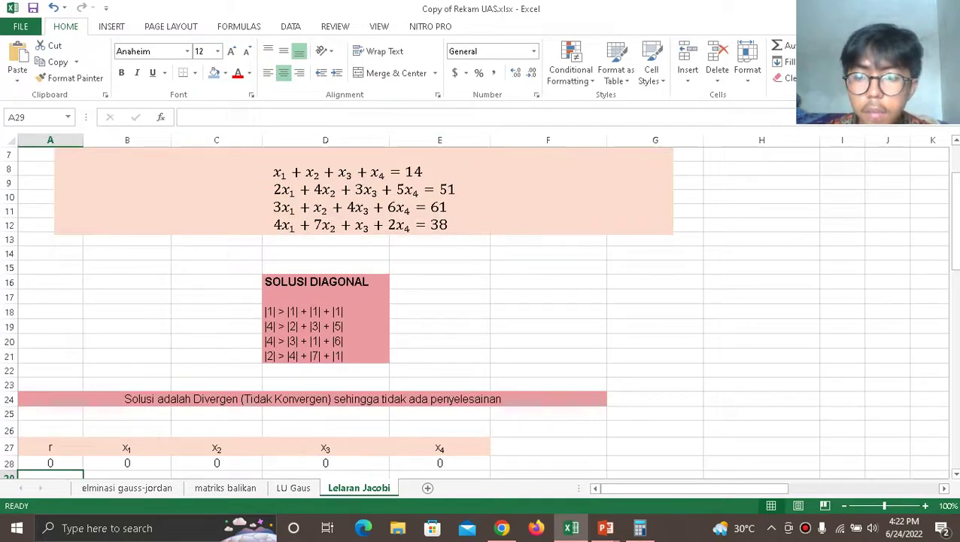
scroll(480, 309, "down", 1)
scroll(480, 309, "up", 3)
key("alt+Tab")
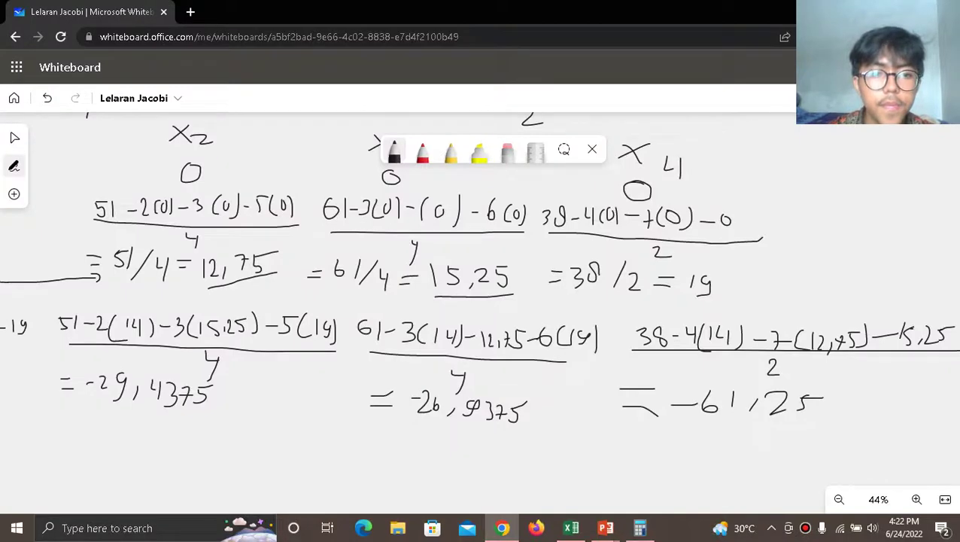
key("Escape")
scroll(480, 309, "up", 4)
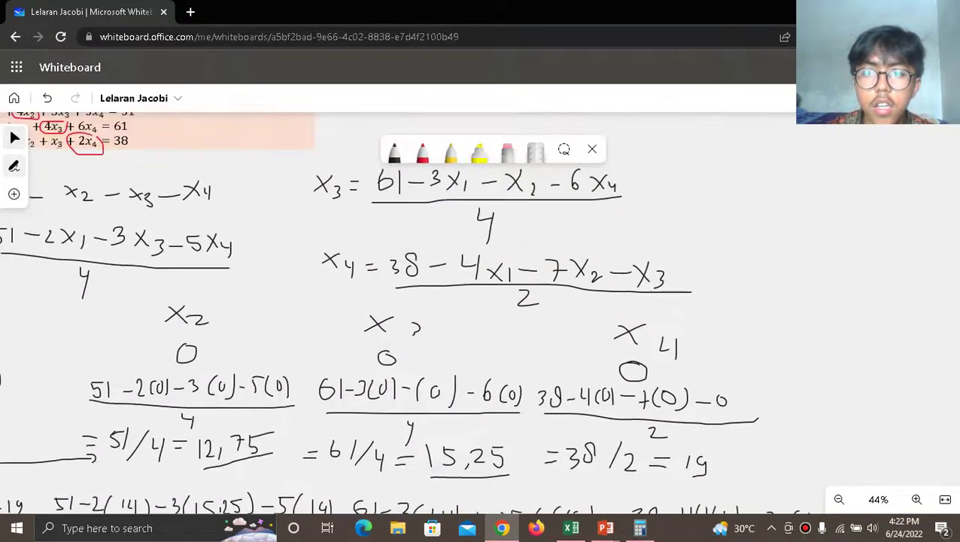
scroll(480, 309, "left", 3)
scroll(480, 308, "down", 1)
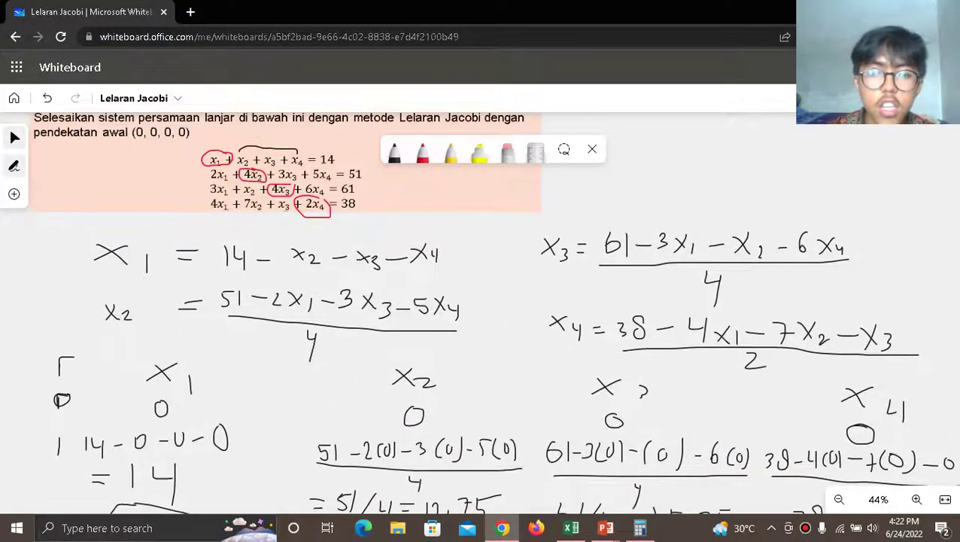
Return to the Excel workbook and enter iteration number 1 in cell A29.
key("alt+Tab")
scroll(482, 312, "down", 3)
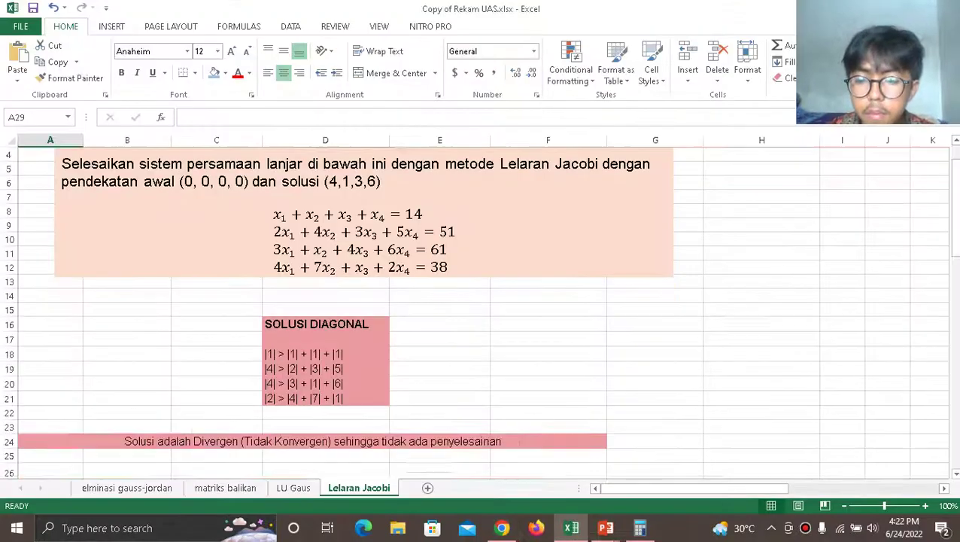
key("Right")
key("Left")
type("1")
key("Right")
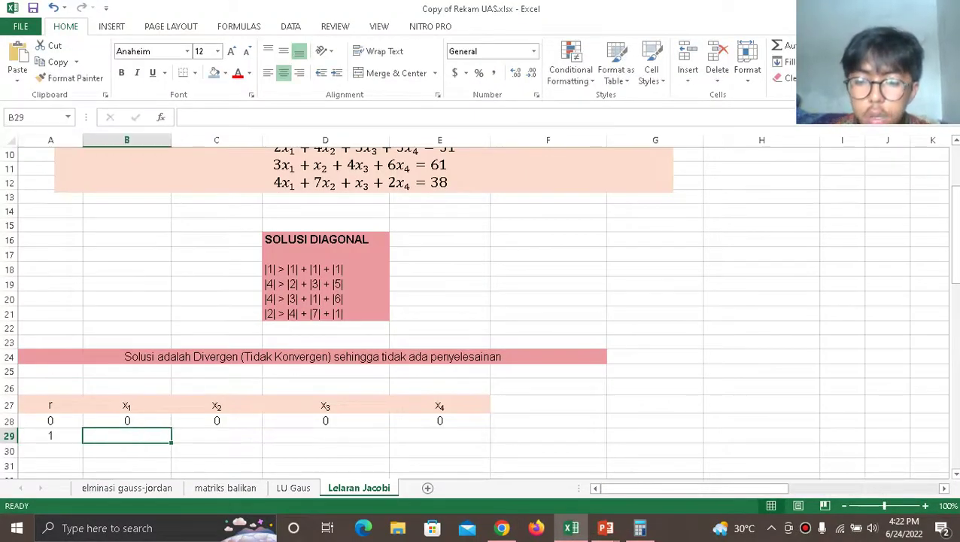
Enter the x1 formula =14-C28-D28-E28 in cell B29, checking it against the equation on the whiteboard.
type("=14")
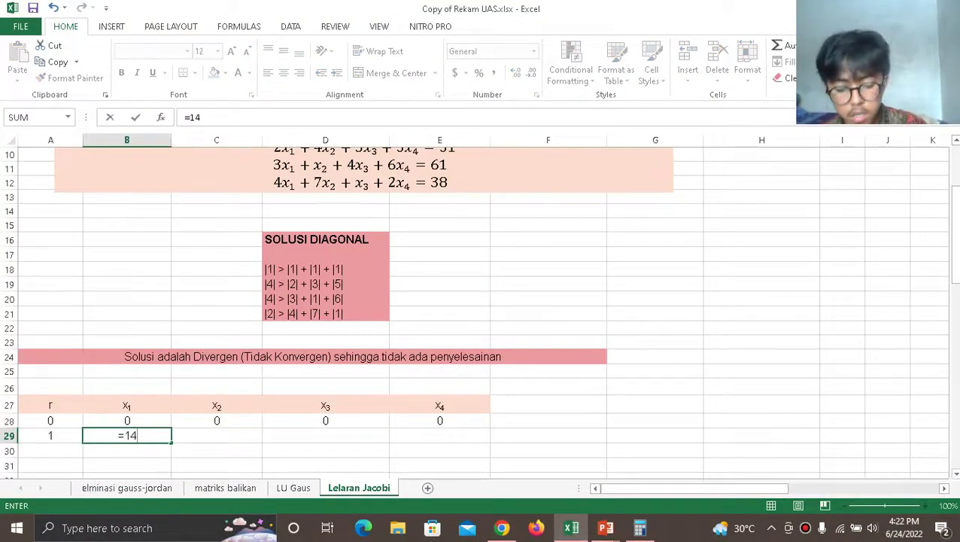
key("alt+Tab")
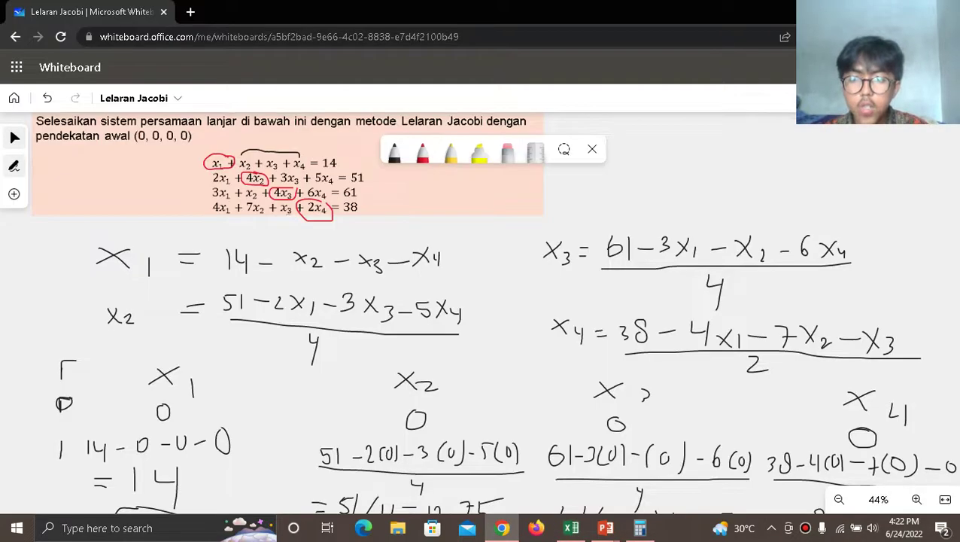
key("alt+Tab")
type("-")
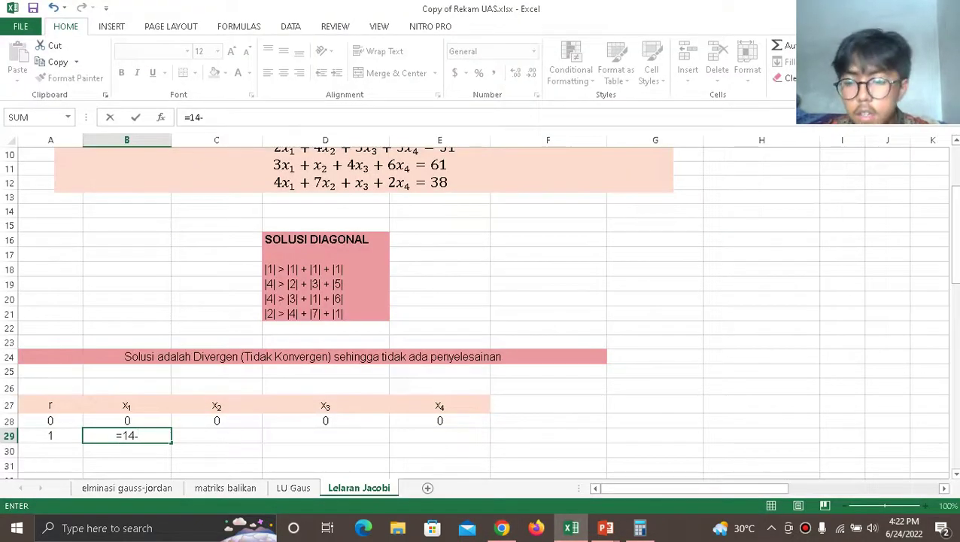
left_click(217, 421)
type("-")
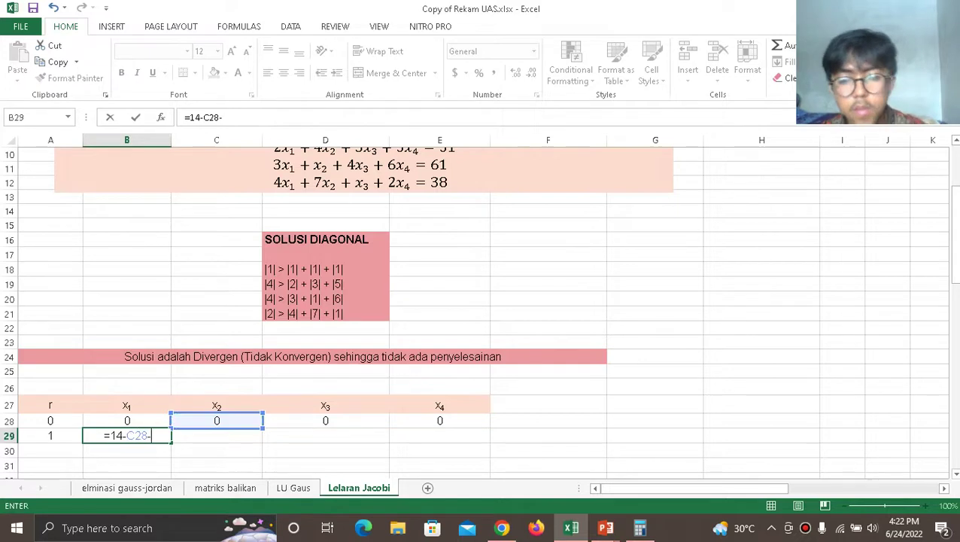
left_click(325, 421)
type("-")
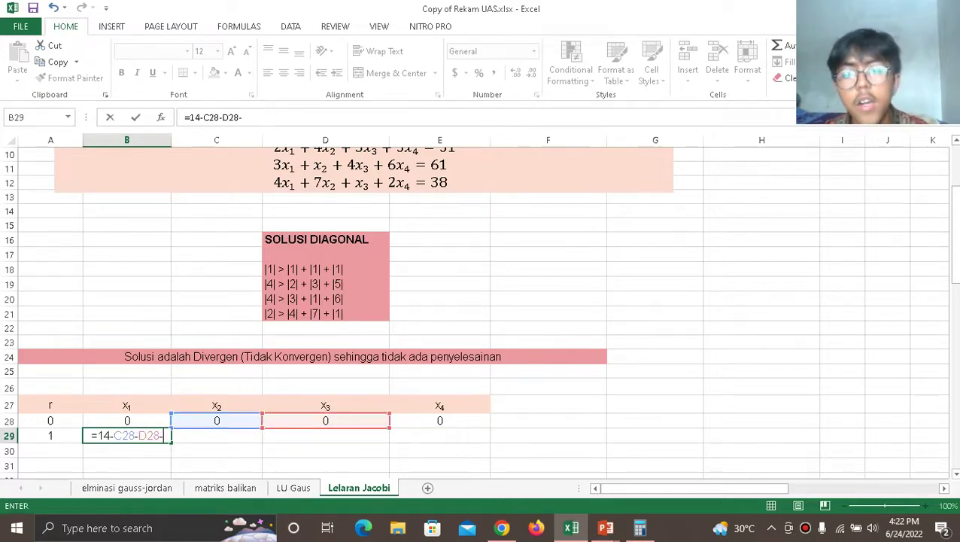
left_click(440, 421)
key("Return")
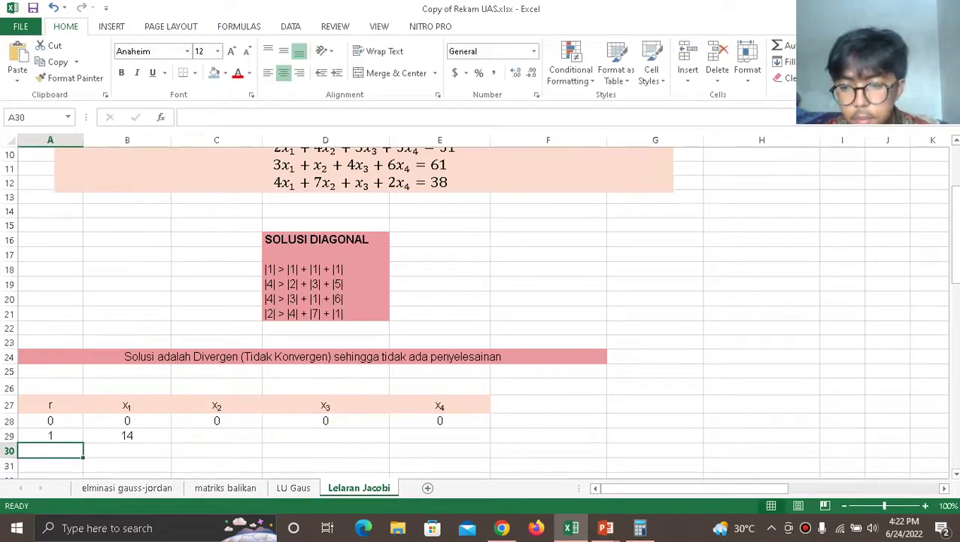
Start the x2 formula in cell C29 with =(51-2*B28, following the x2 equation on the whiteboard.
left_click(126, 450)
left_click(216, 435)
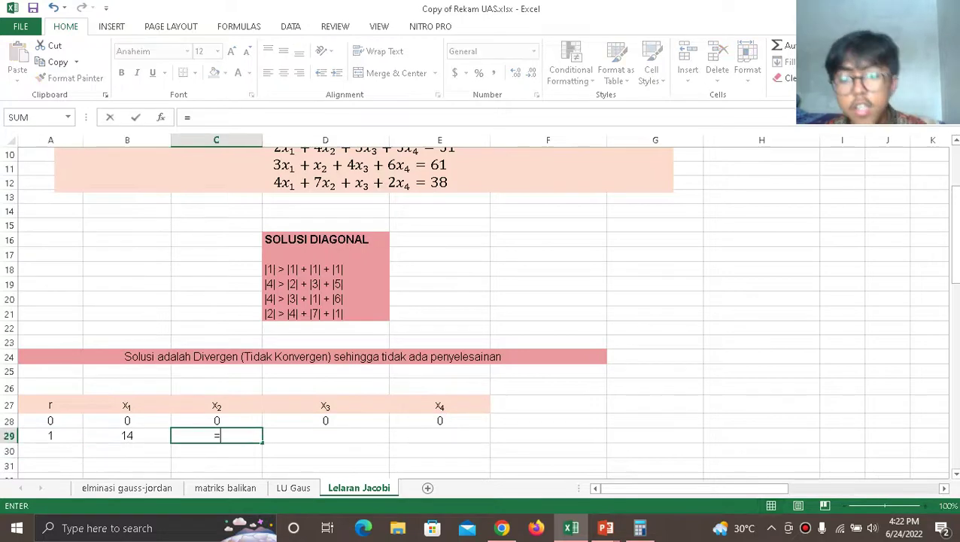
key("alt+Tab")
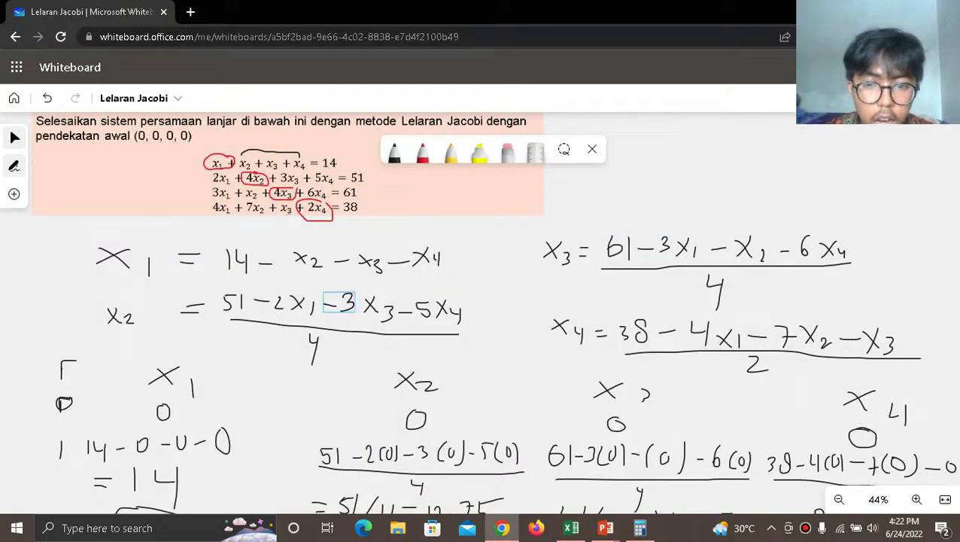
key("alt+Tab")
type("=(")
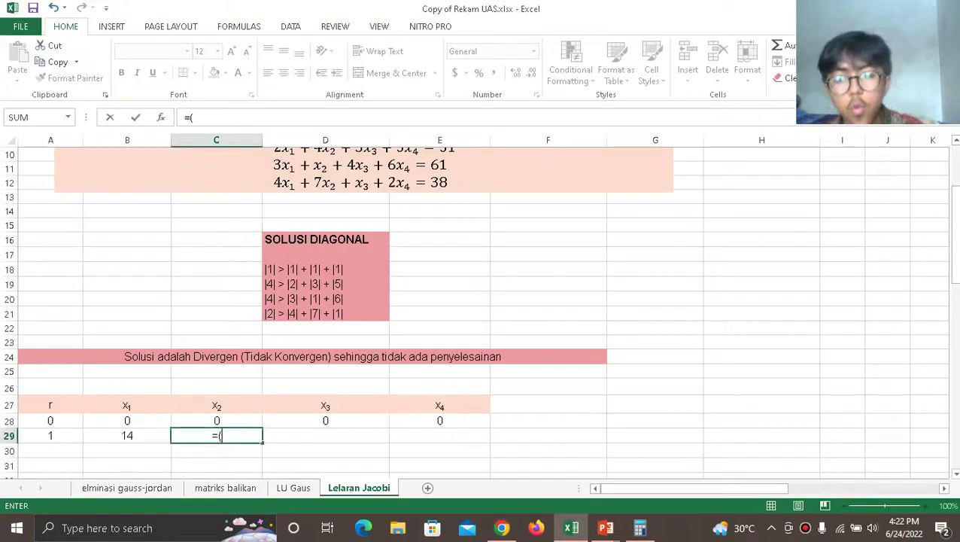
key("alt+Tab")
key("alt+Tab")
type("51")
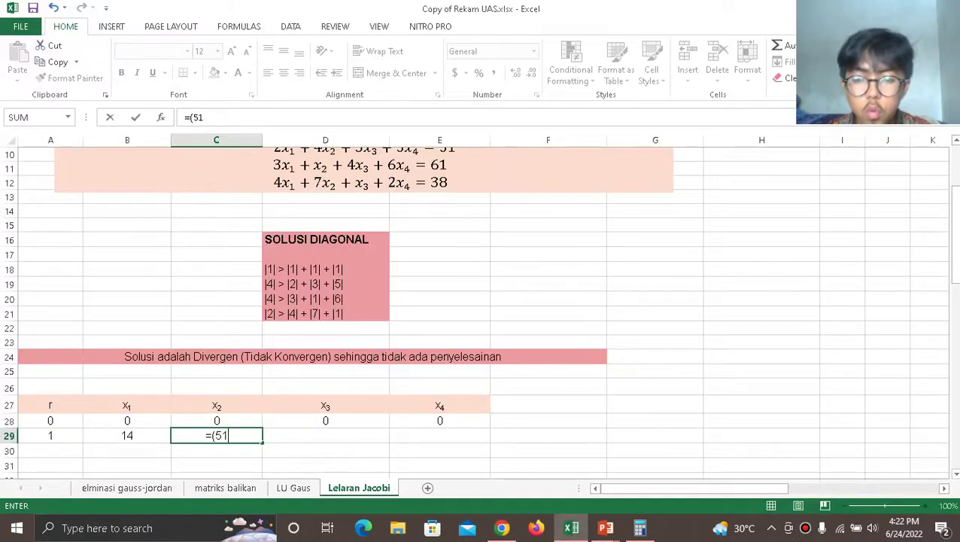
type("-2*")
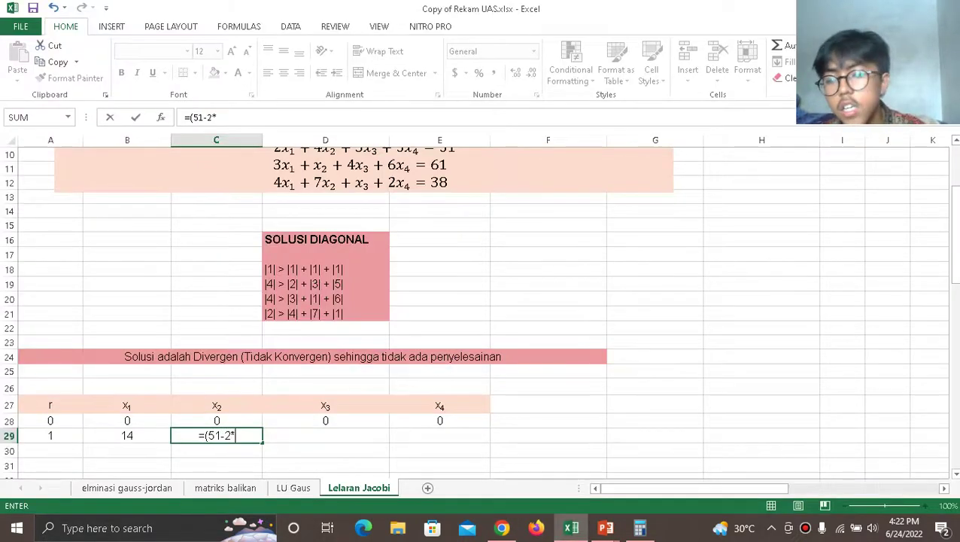
key("Up")
key("Left")
Complete the x2 formula in C29 with -3*D28-5*E28)/4, checking the remaining terms and divisor on the whiteboard.
key("alt+Tab")
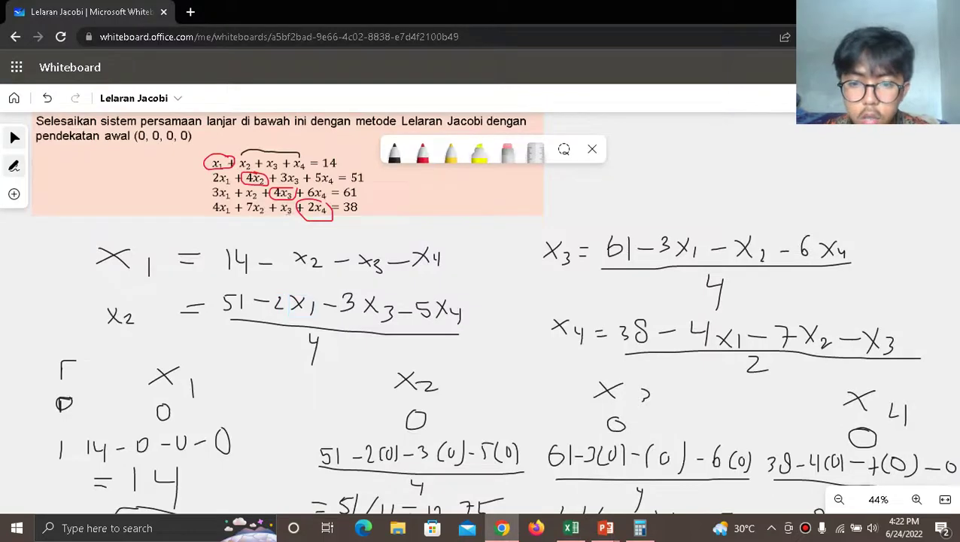
key("alt+Tab")
type("-3*")
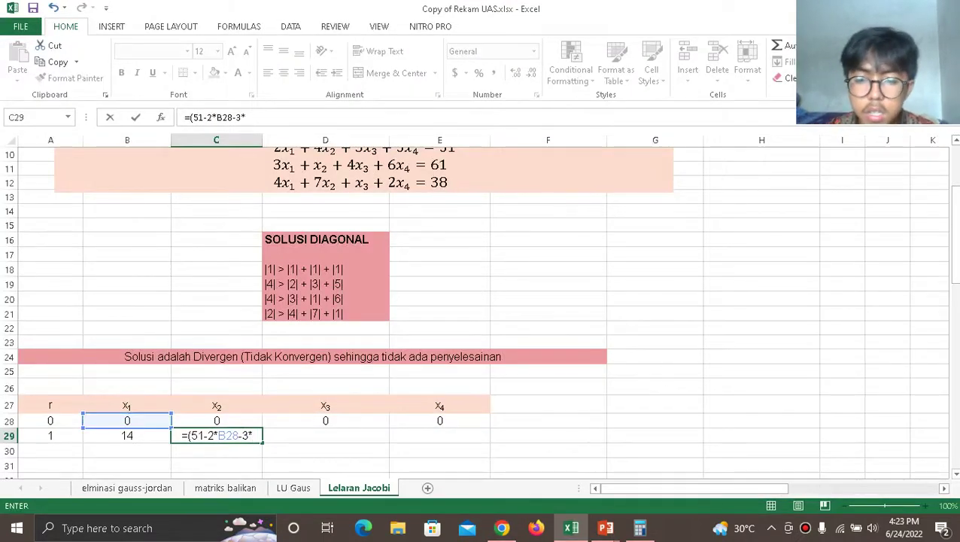
left_click(325, 421)
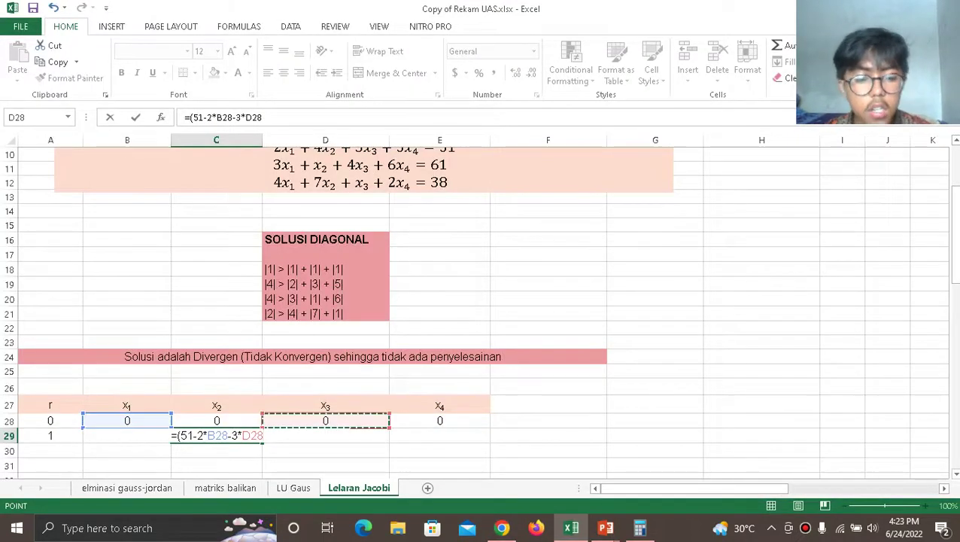
key("alt+Tab")
key("alt+Tab")
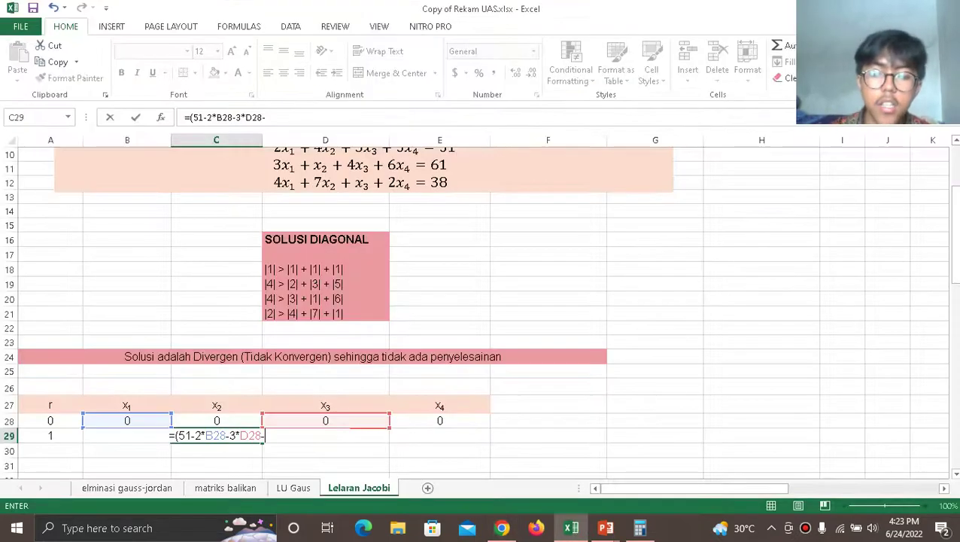
type("-5*")
left_click(440, 420)
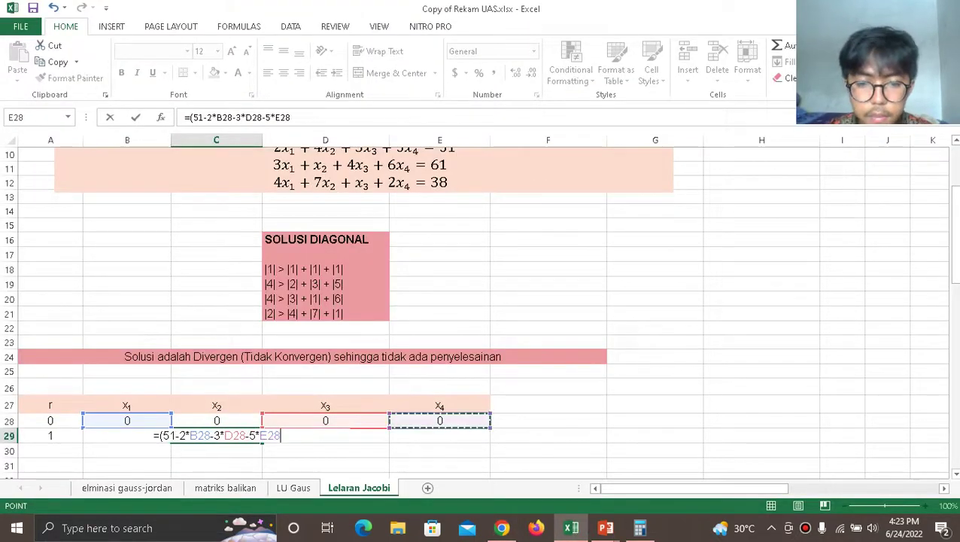
type(")/")
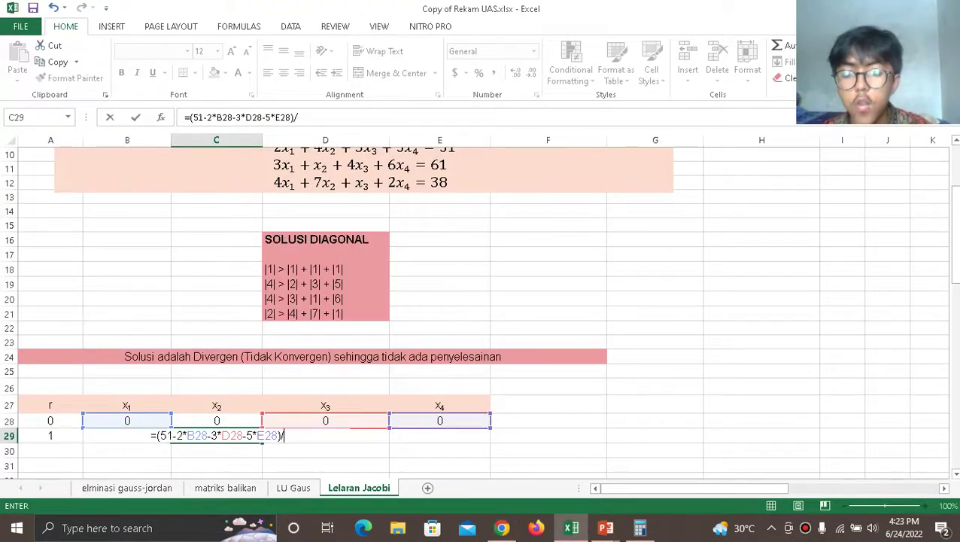
key("alt+Tab")
key("alt+Tab")
type("/4")
key("Return")
Look up the x3 equation on the whiteboard and start its formula in cell D29 with =(61-3*B28.
key("alt+Tab")
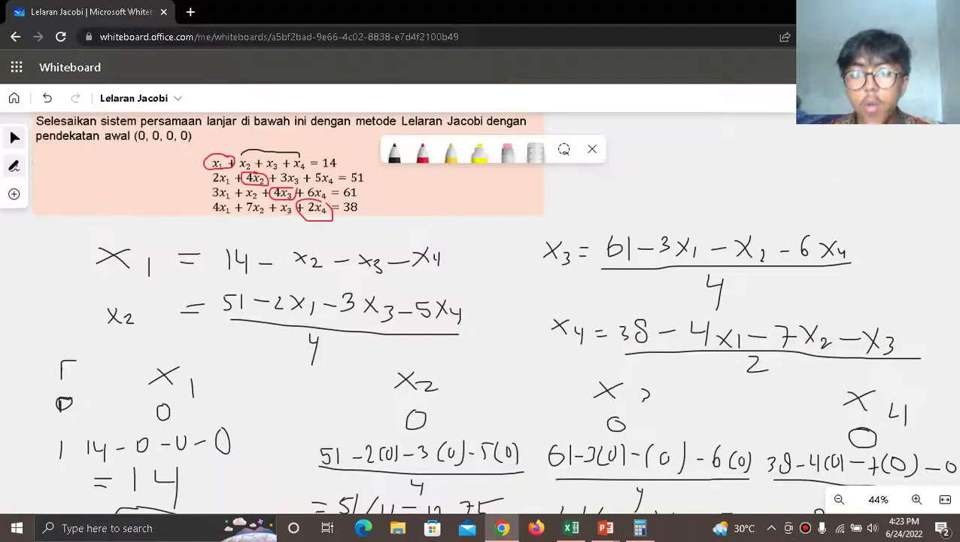
scroll(467, 410, "down", 2)
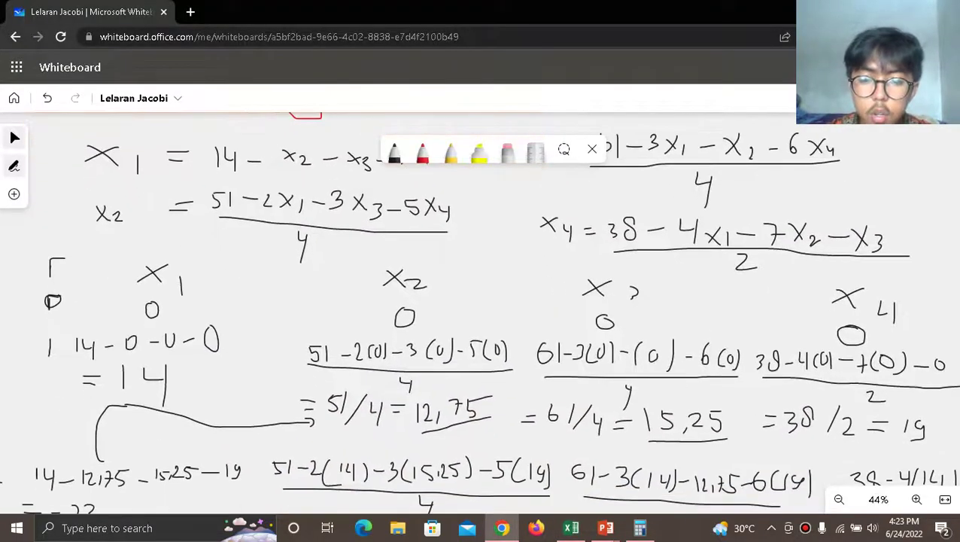
scroll(482, 312, "up", 2)
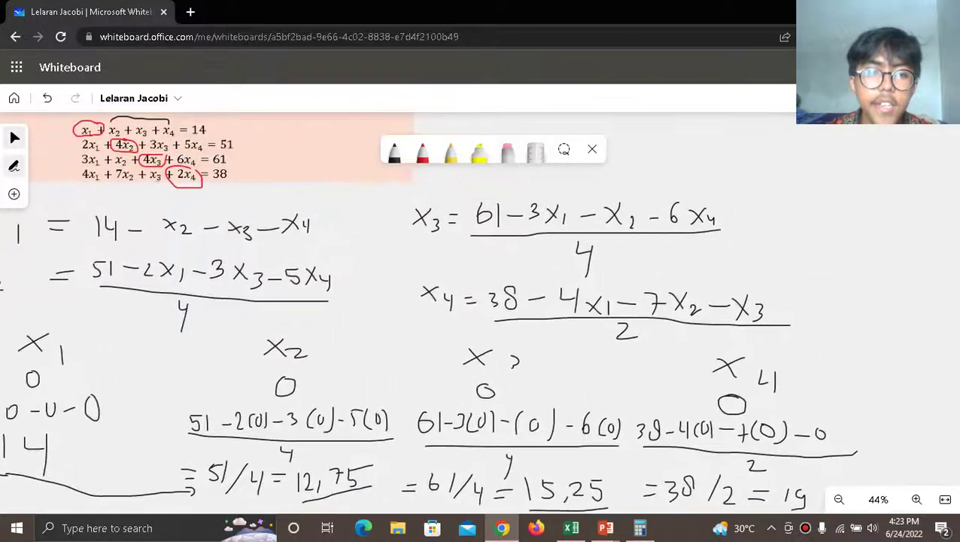
key("alt+Tab")
left_click(325, 435)
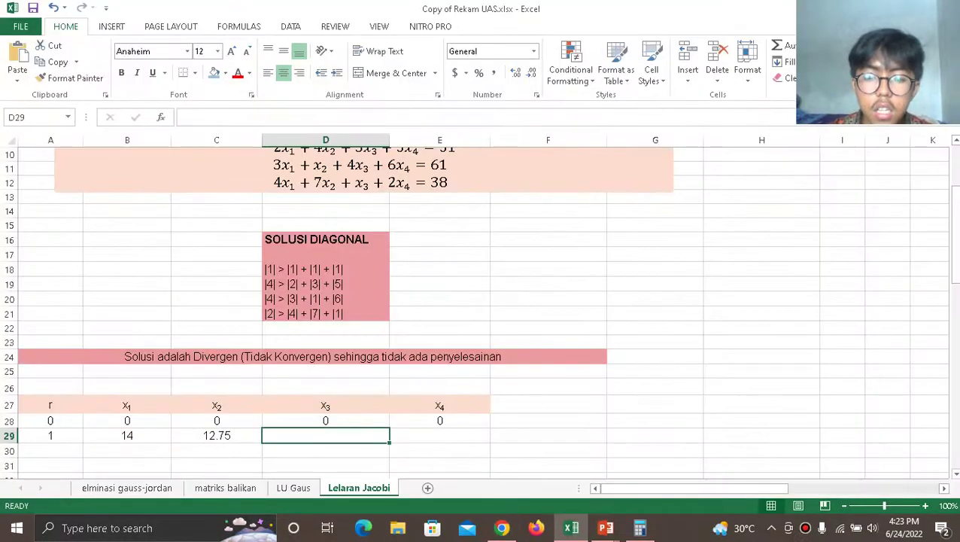
type("=(61")
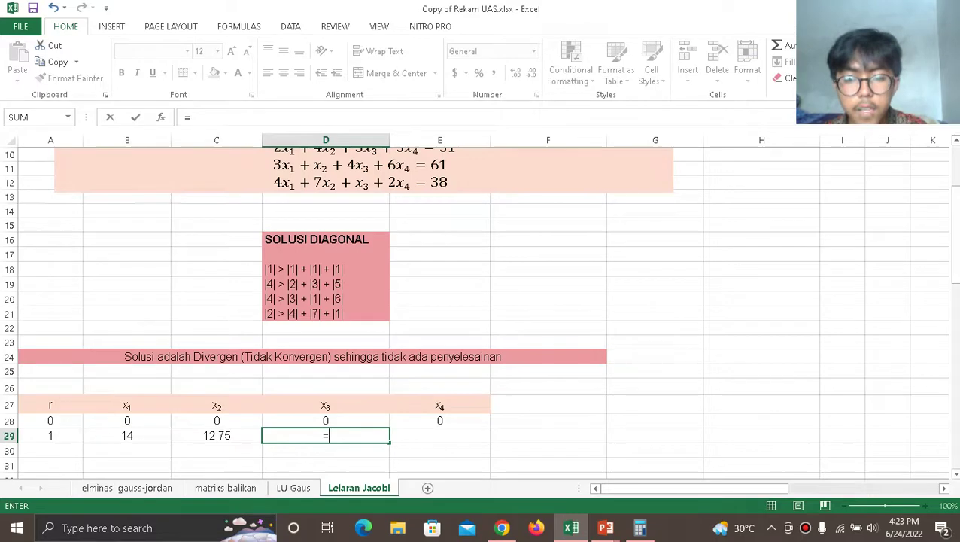
type("(61")
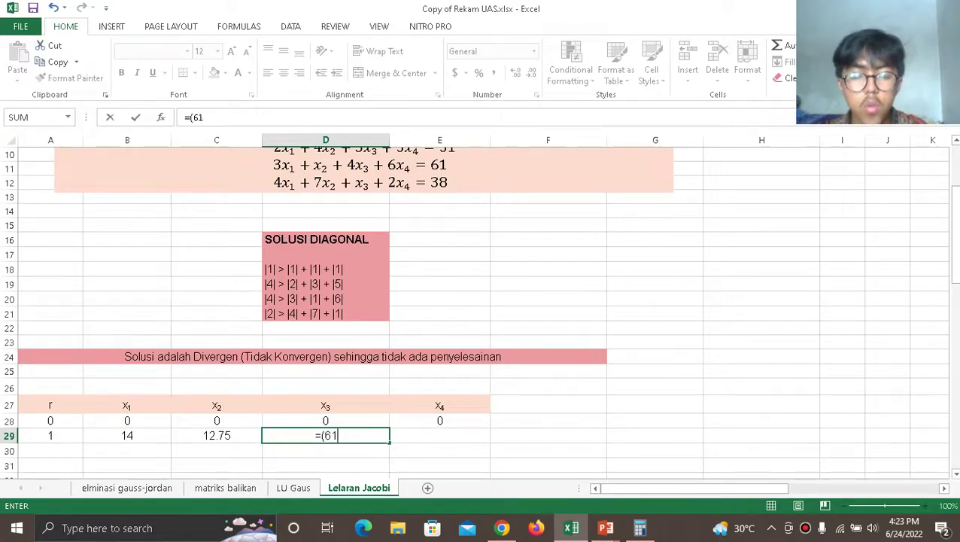
key("alt+Tab")
key("alt+Tab")
type("-3")
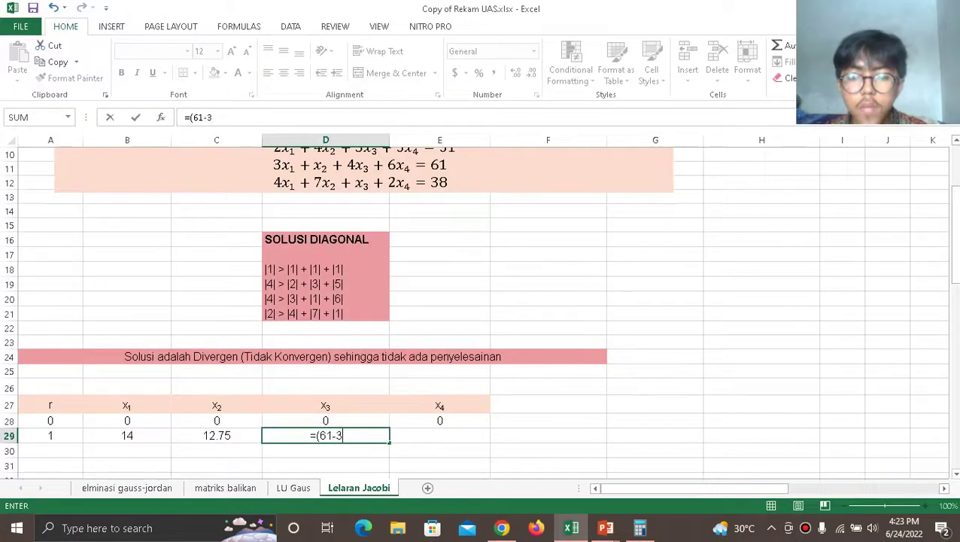
type("*")
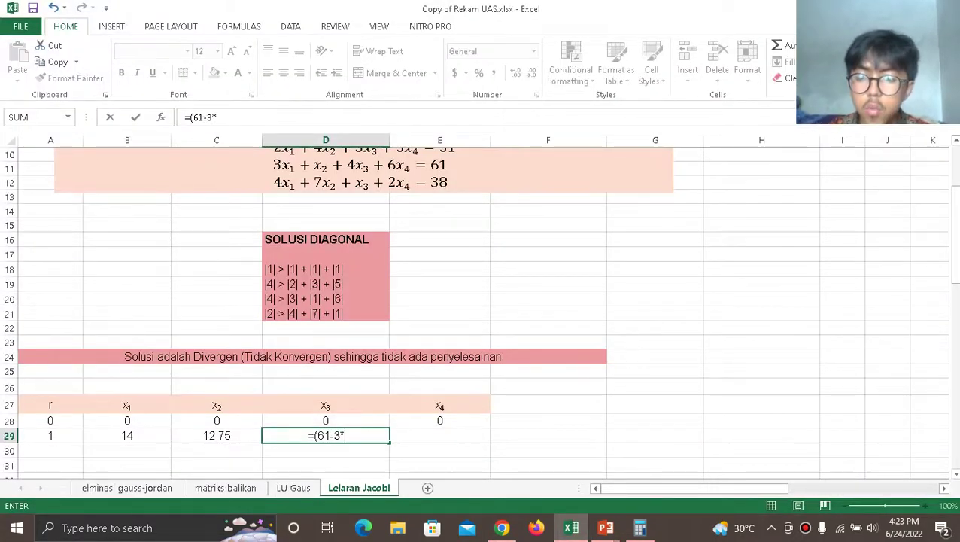
left_click(127, 421)
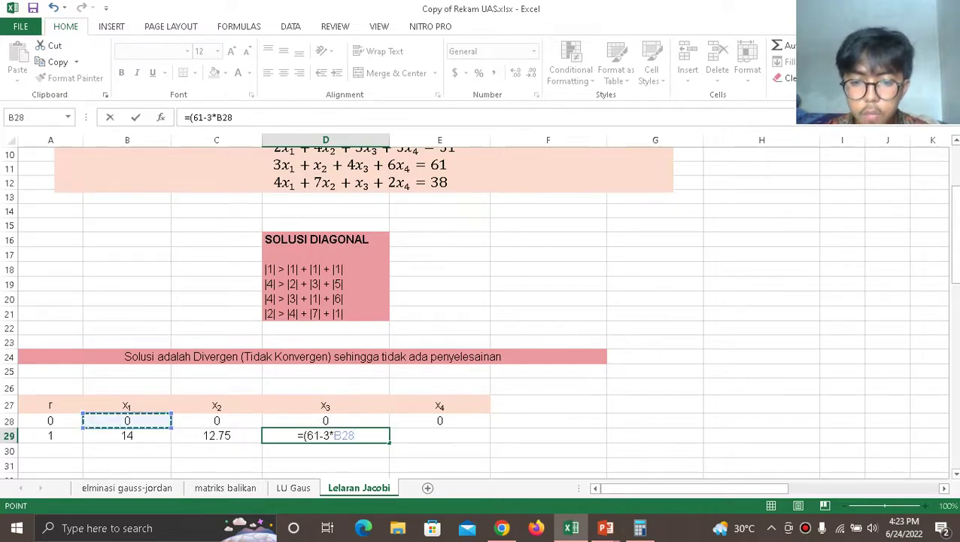
Complete the x3 formula in D29 with -C28-6*E28)/4, comparing each term with the whiteboard equation.
key("alt+Tab")
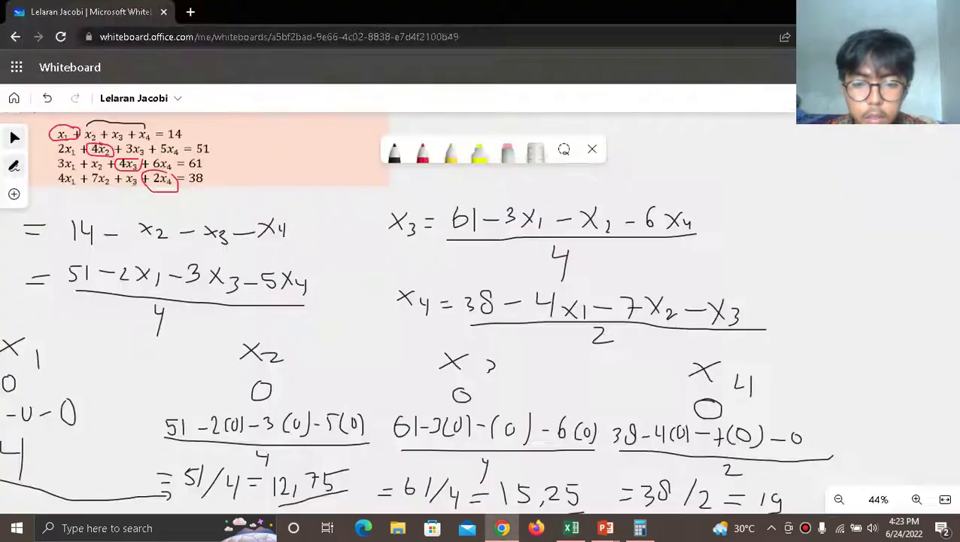
key("alt+Tab")
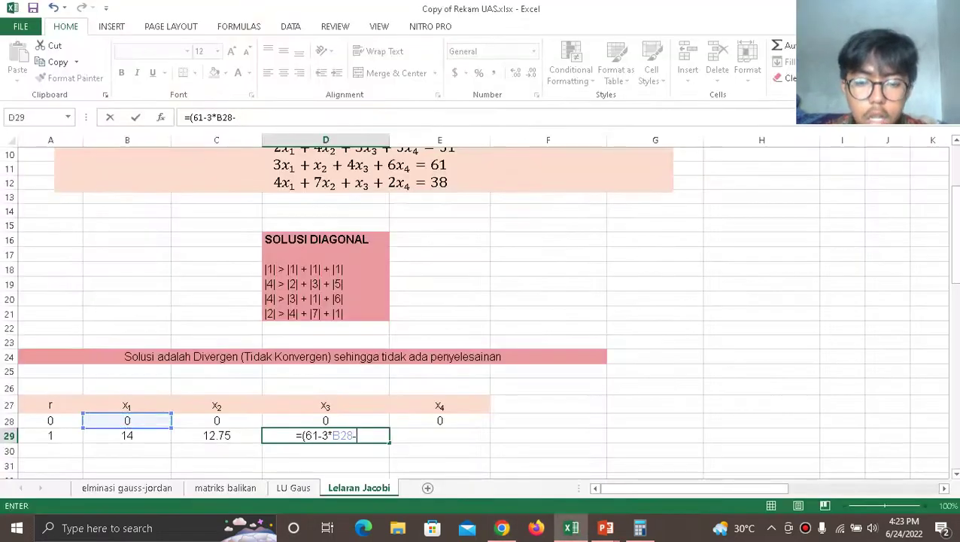
key("alt+Tab")
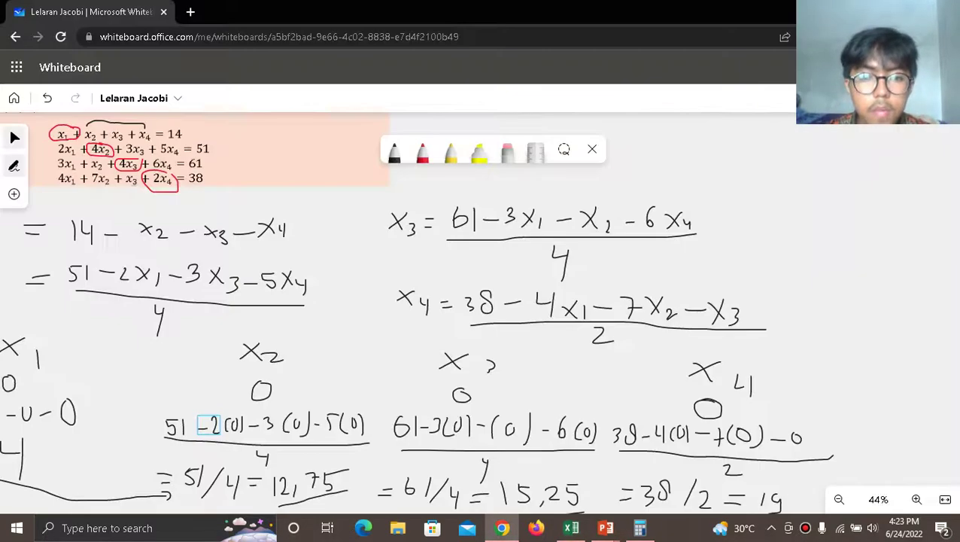
key("alt+Tab")
type("C28")
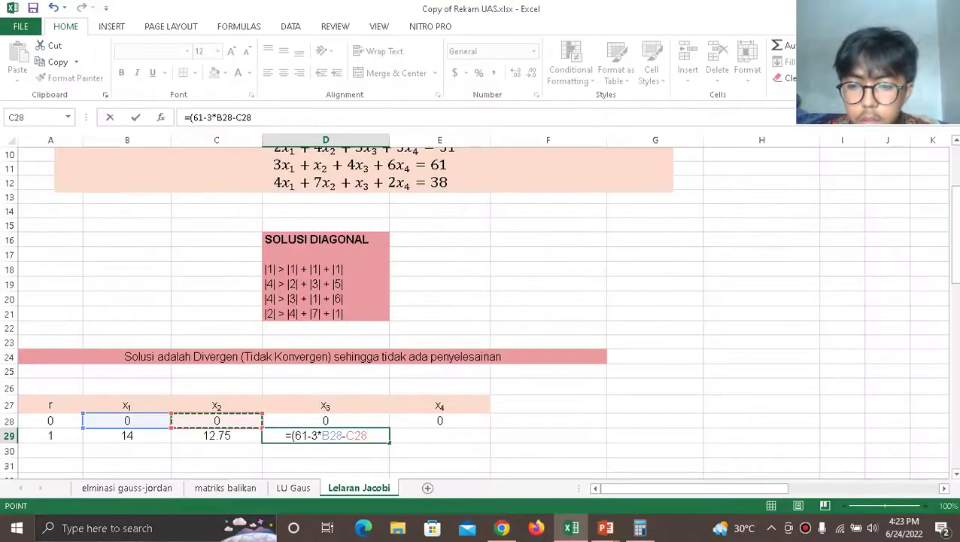
key("alt+Tab")
key("alt+Tab")
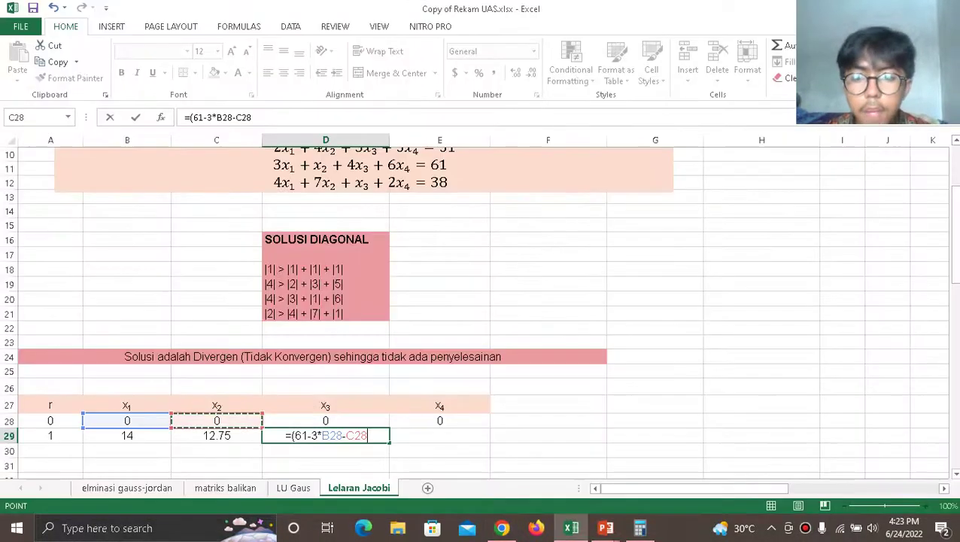
type("-")
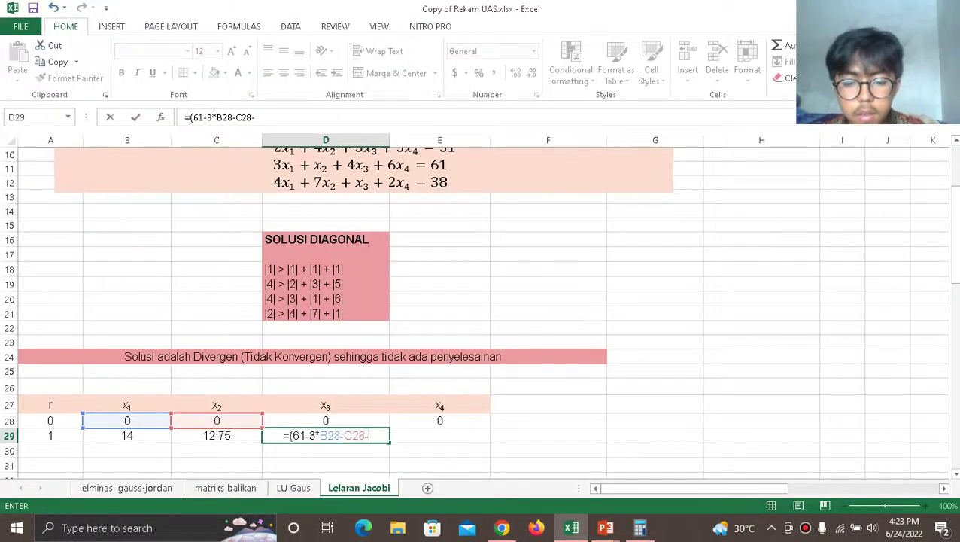
type("6*")
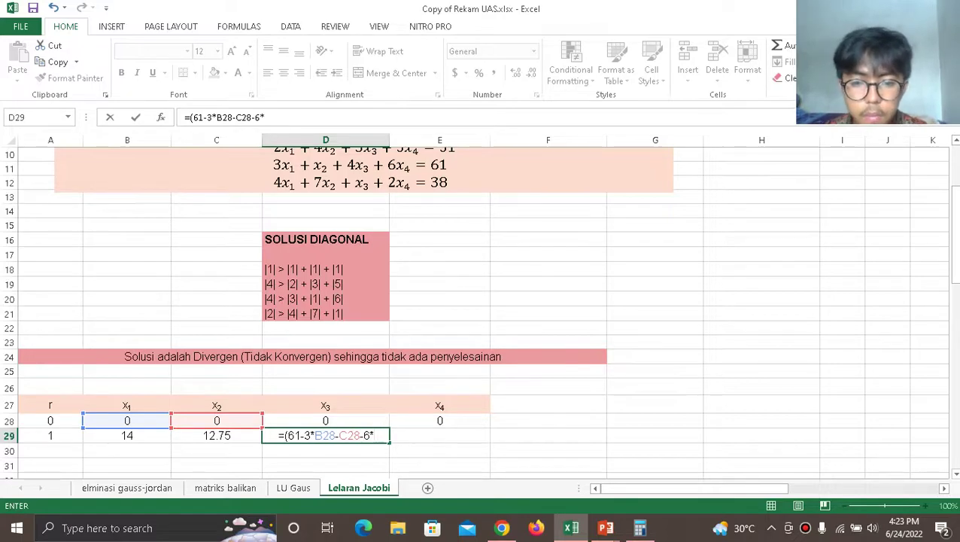
left_click(439, 421)
type(")")
key("alt+Tab")
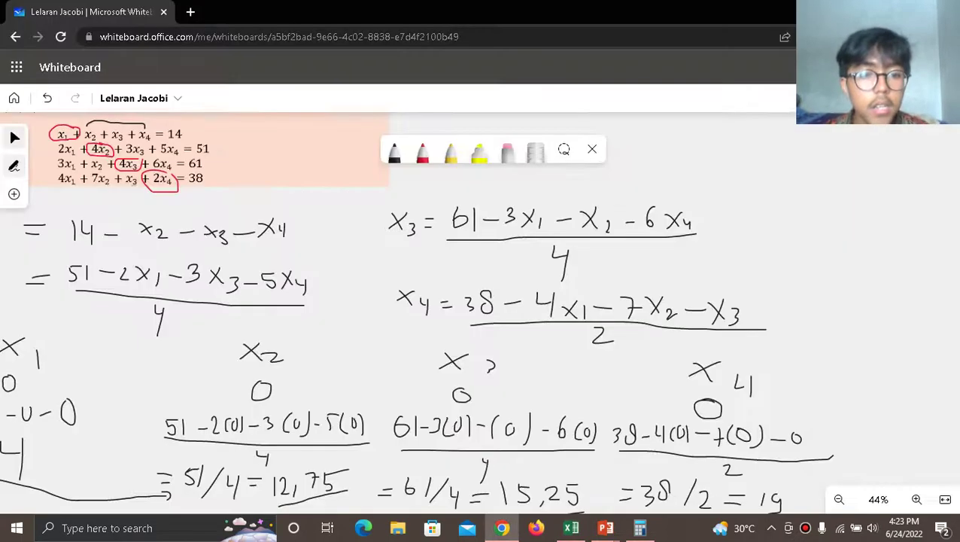
key("alt+Tab")
type("/4")
key("Return")
Look up the x4 equation on the whiteboard and start its formula in cell E29 with =(38.
key("alt+Tab")
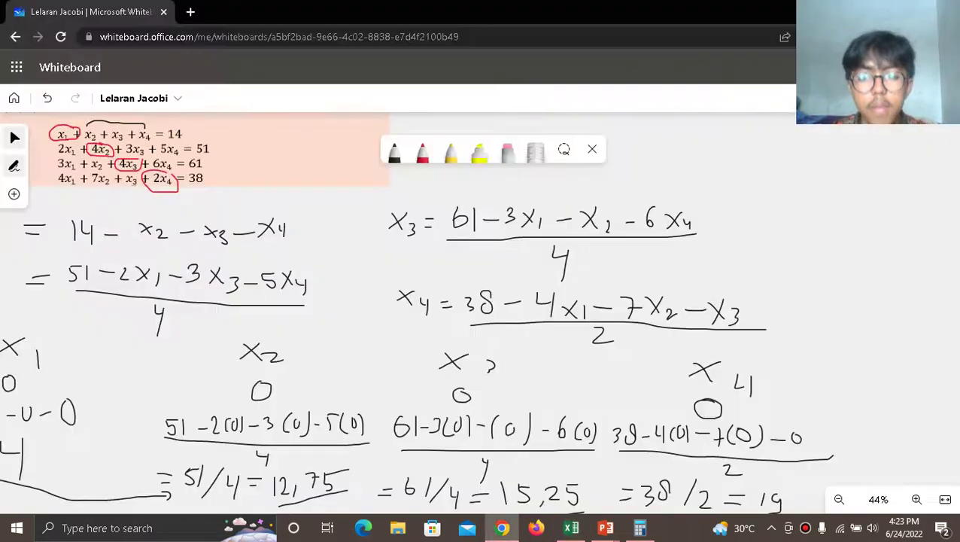
scroll(417, 313, "down", 2)
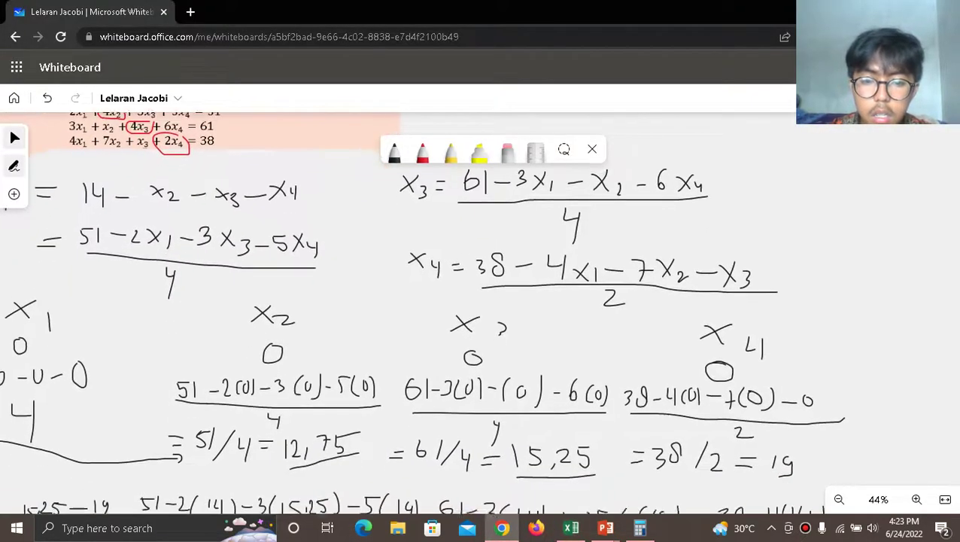
key("alt+Tab")
left_click(440, 435)
key("alt+Tab")
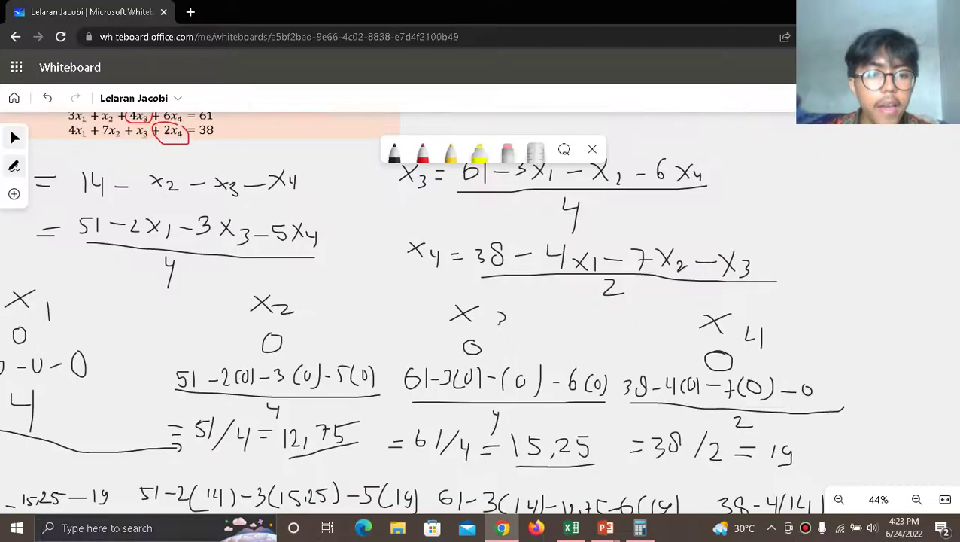
key("alt+Tab")
type("=")
key("alt+Tab")
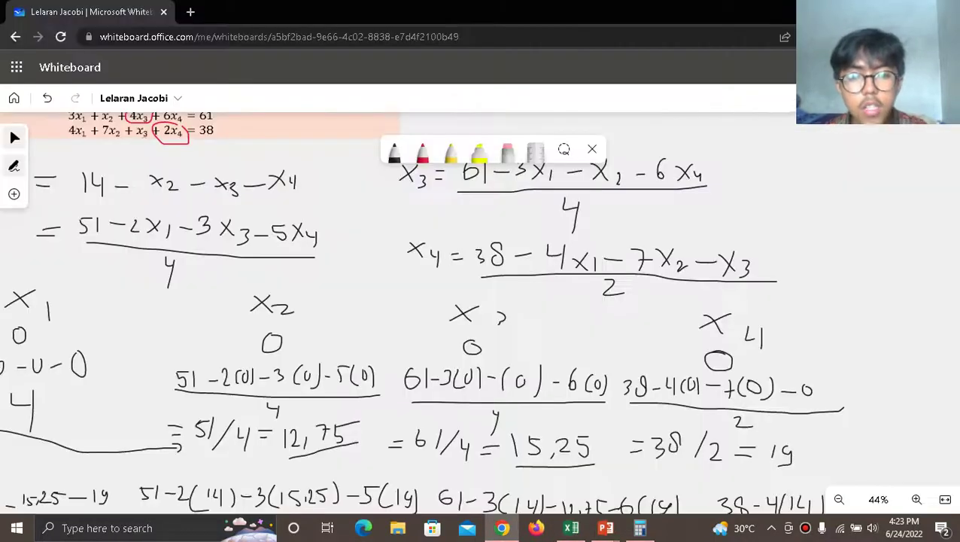
key("alt+Tab")
type("(38")
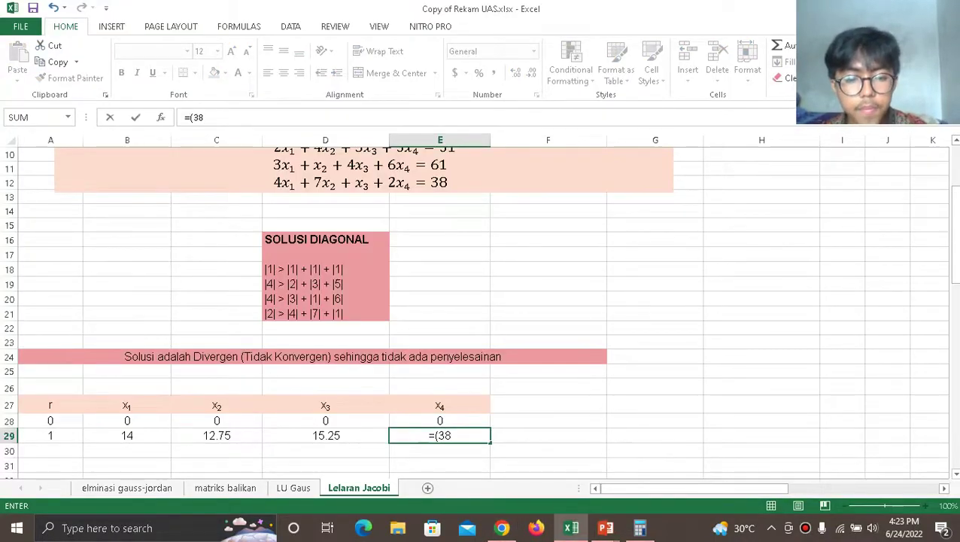
Continue the x4 formula in E29 with -4*B28-7*C28, checking the x1 and x2 terms against the whiteboard equation.
key("alt+Tab")
key("alt+Tab")
type("-")
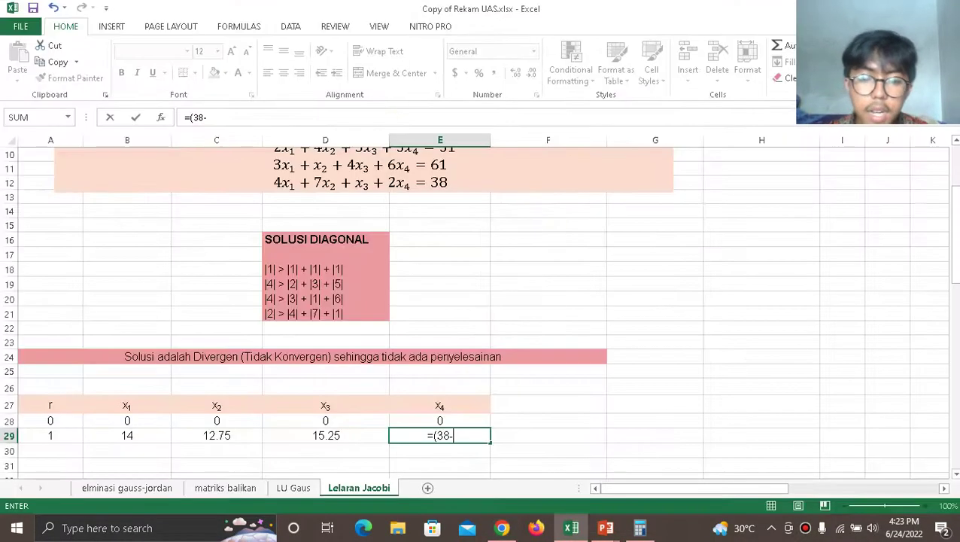
type("4*")
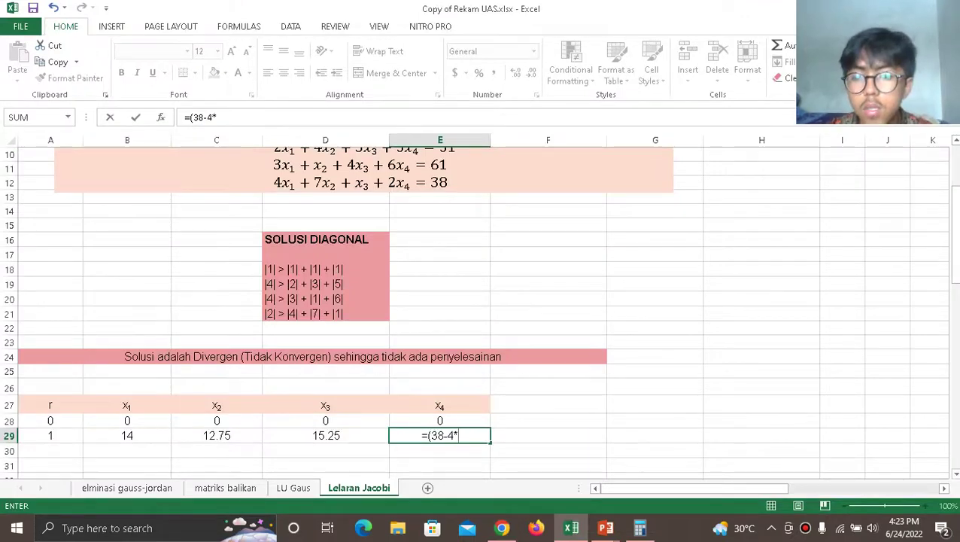
left_click(127, 420)
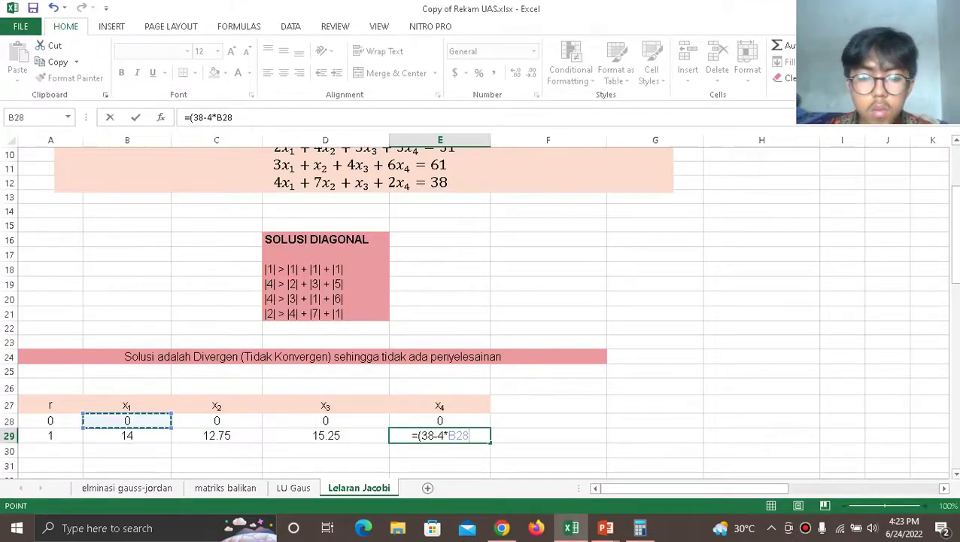
type("-")
key("alt+Tab")
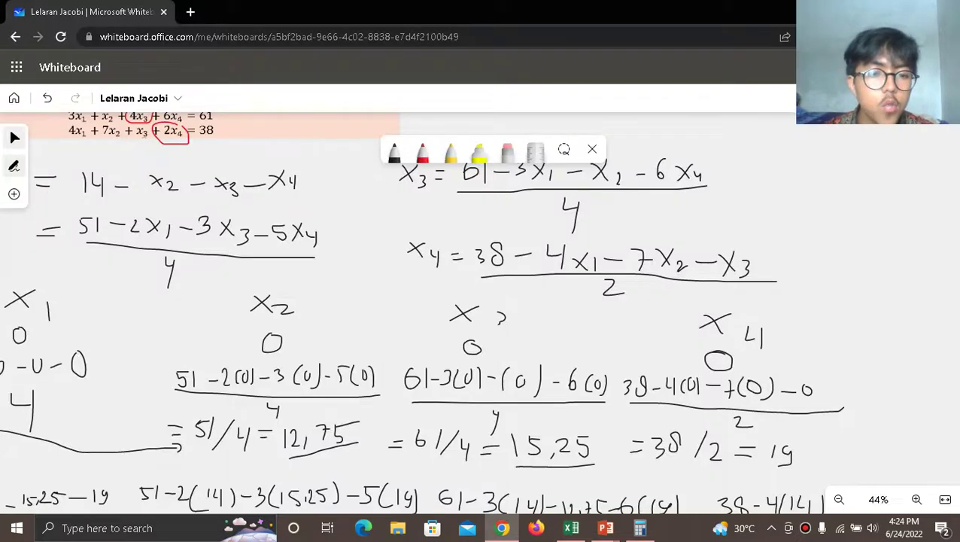
key("alt+Tab")
type("7*")
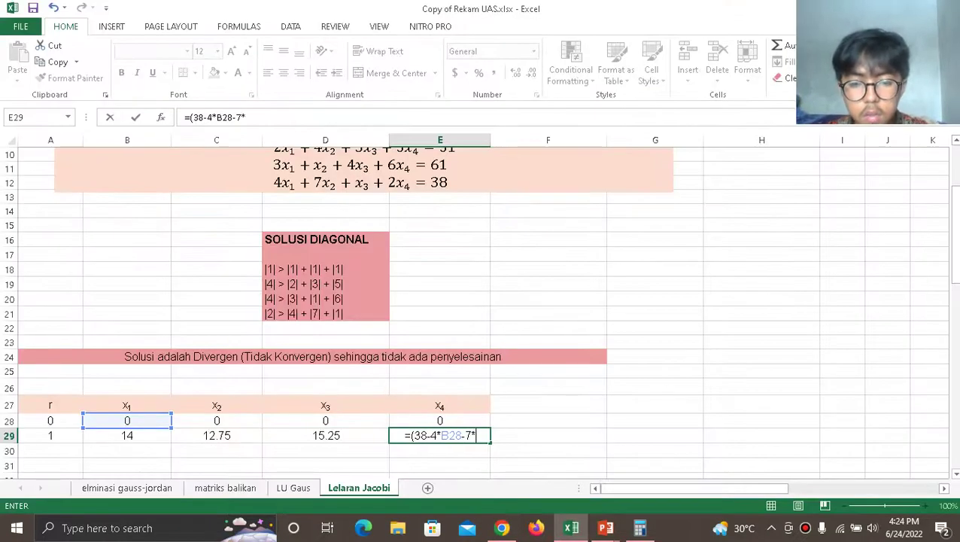
left_click(217, 420)
Complete the x4 formula in E29 with -D28)/2, checking the last term and divisor on the whiteboard.
key("alt+Tab")
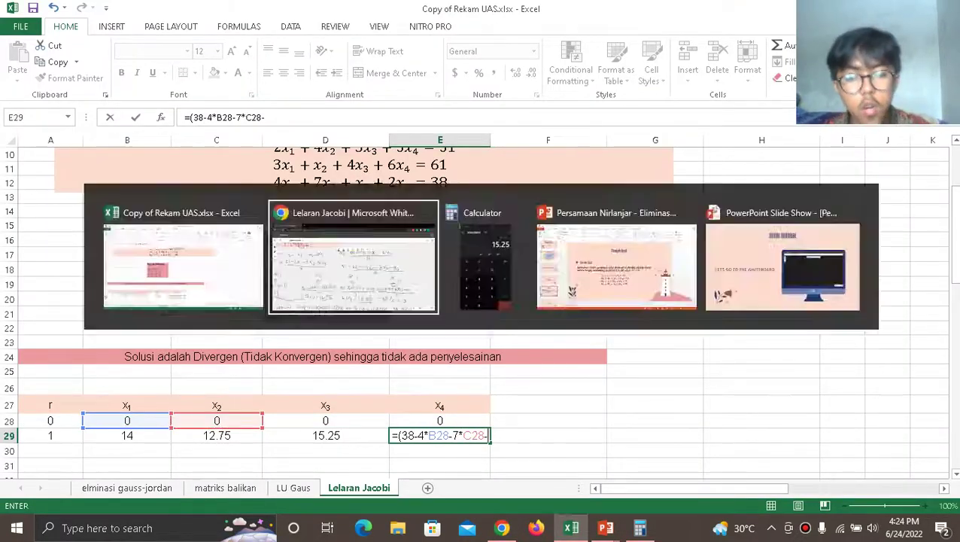
key("alt+Tab")
type("-")
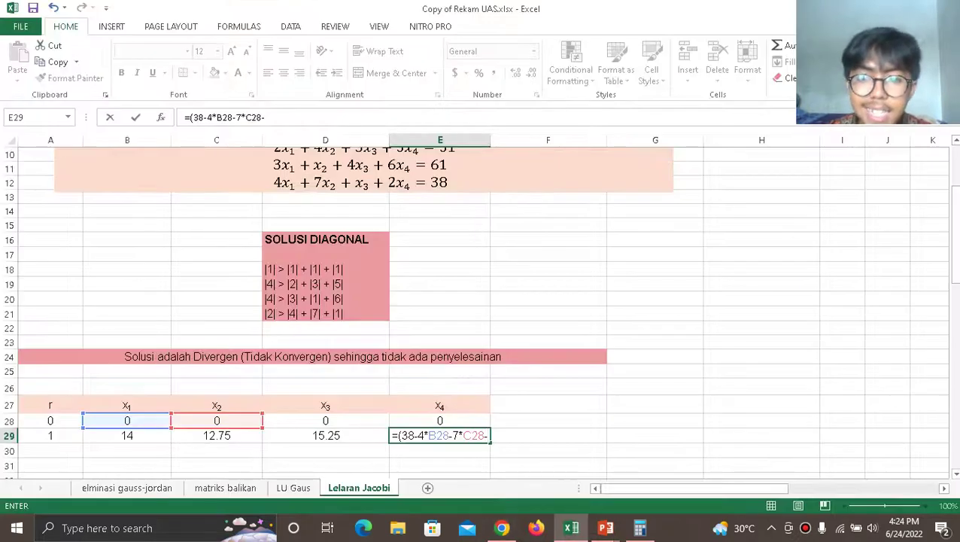
left_click(325, 421)
type(")")
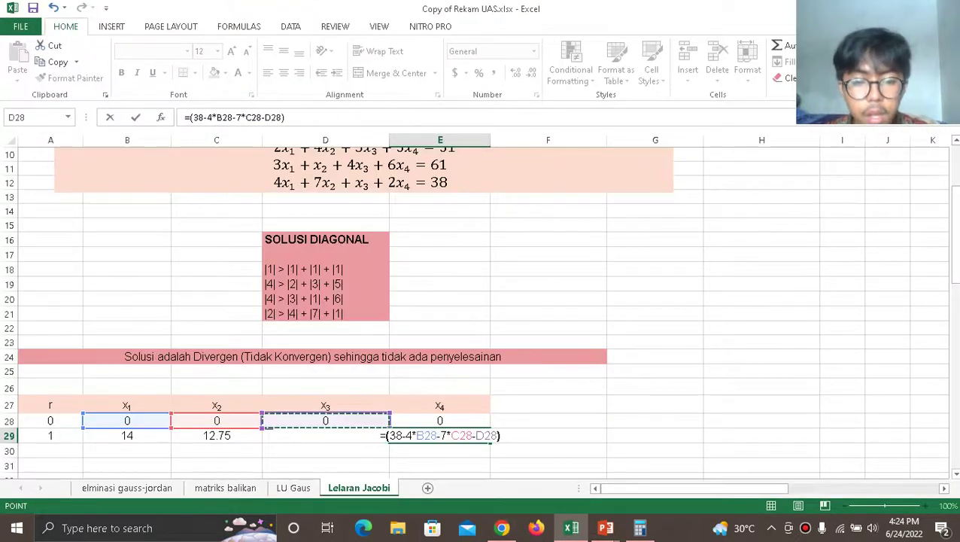
key("alt+Tab")
key("alt+Tab")
type("/2")
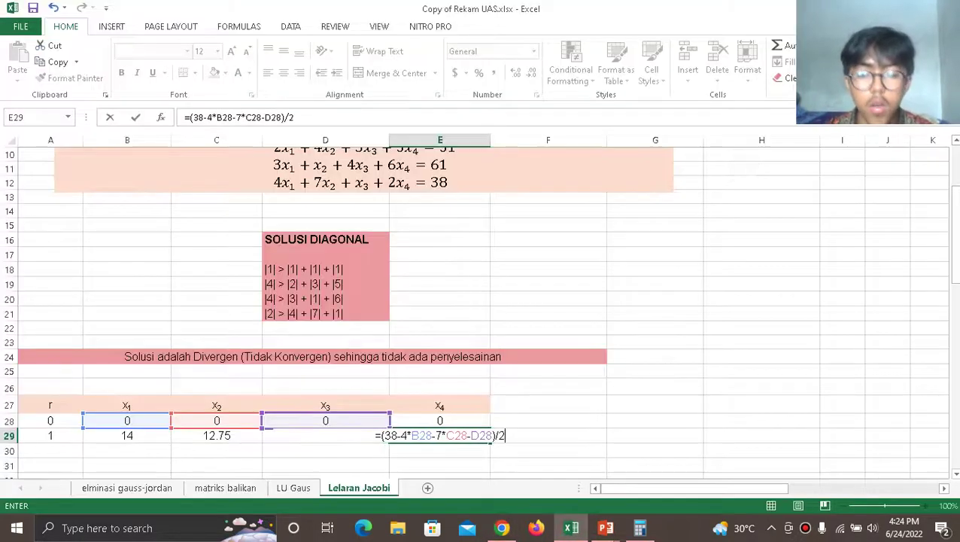
key("Return")
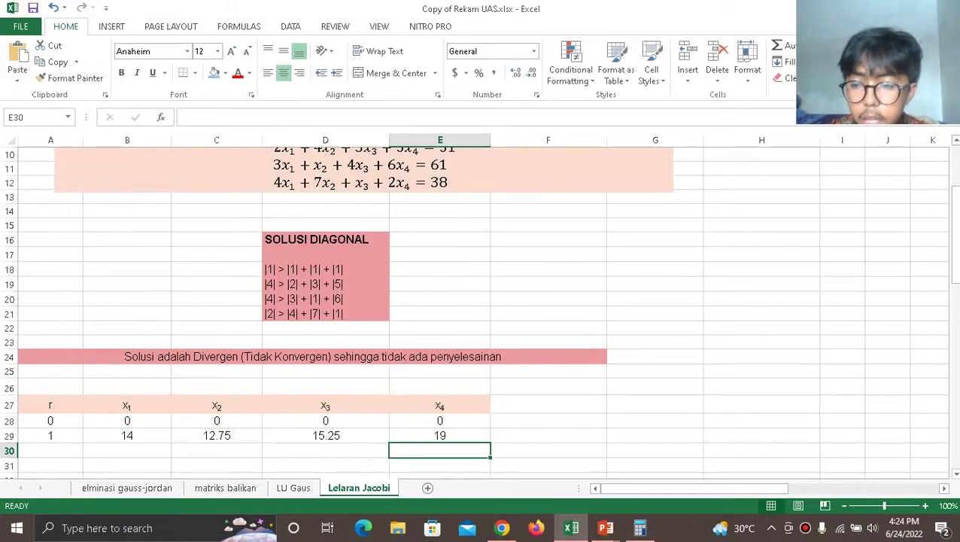
Fill the first iteration row, A29:E29, down through row 57 to generate iterations up to 29.
left_click(51, 435)
left_click_drag(51, 435, 495, 328)
scroll(495, 328, "up", 3)
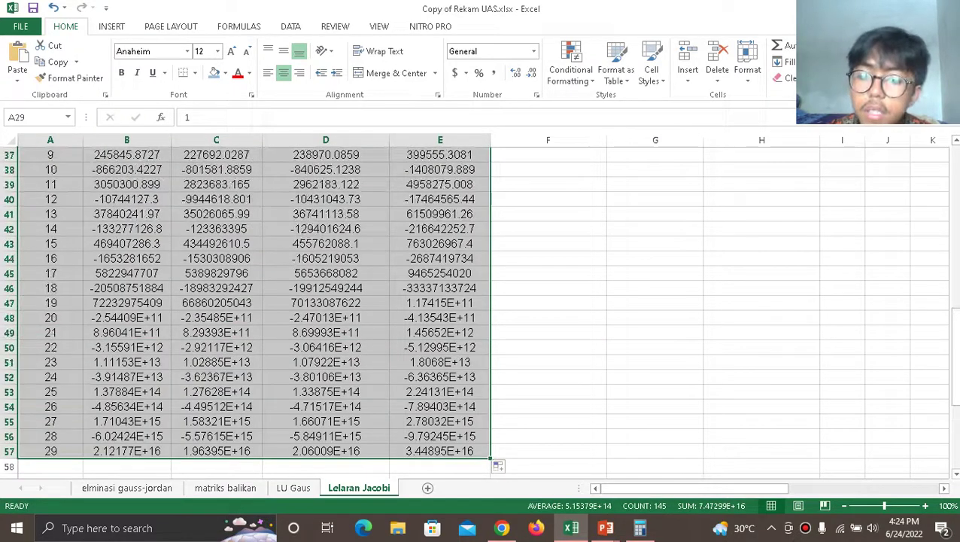
Examine the filled iteration values, checking the x4 formulas in rows 50 to 56 and the earlier rows.
left_click(439, 362)
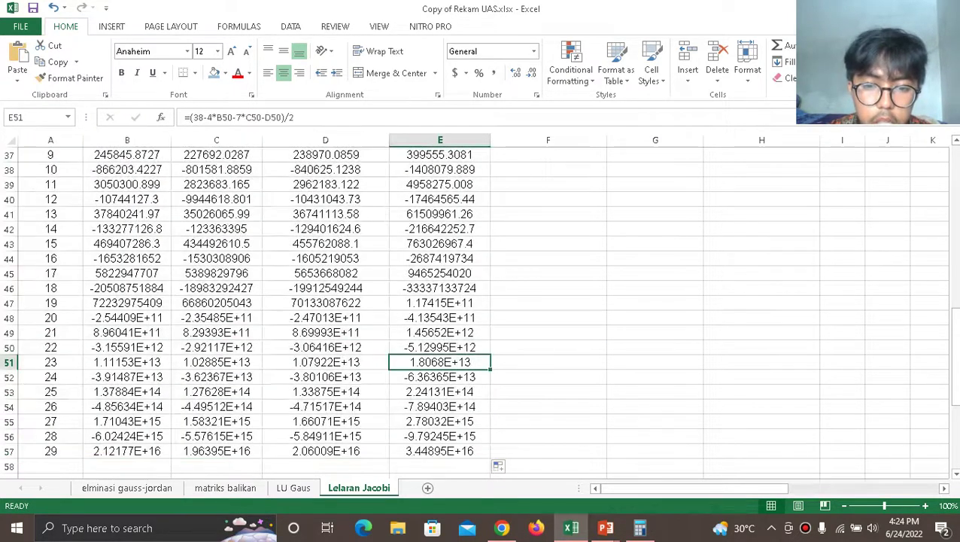
key("Up")
key("Down")
key("Down")
key("Down")
key("Down")
key("Down")
key("Down")
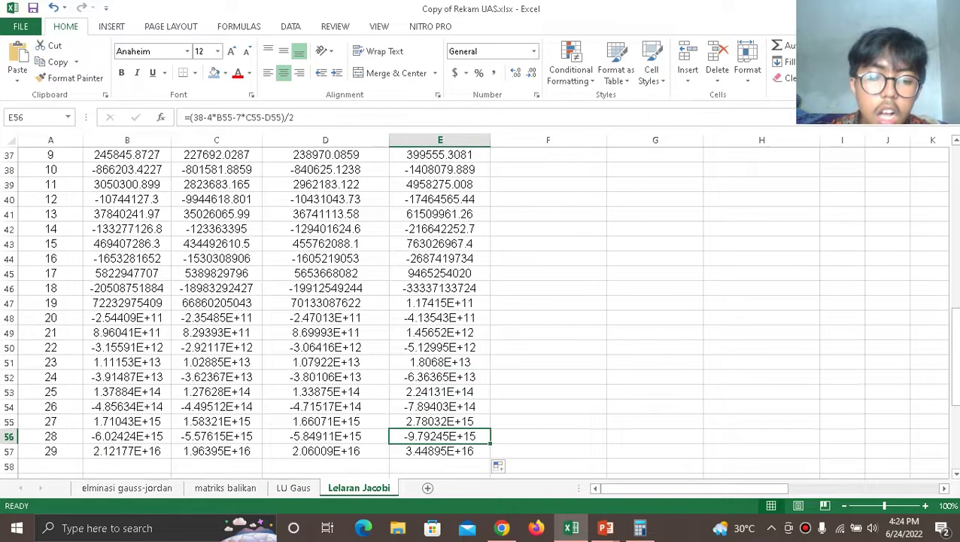
scroll(482, 317, "up", 5)
scroll(482, 316, "down", 5)
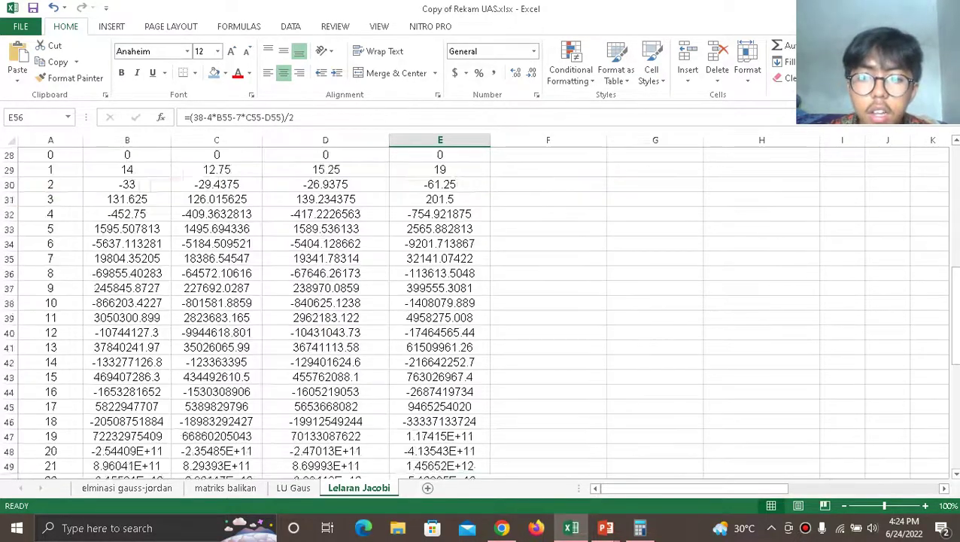
Compare the divergence conclusion and the stated solution (4,1,3,6) in the problem text with the first iteration values.
scroll(482, 316, "up", 8)
scroll(482, 316, "up", 4)
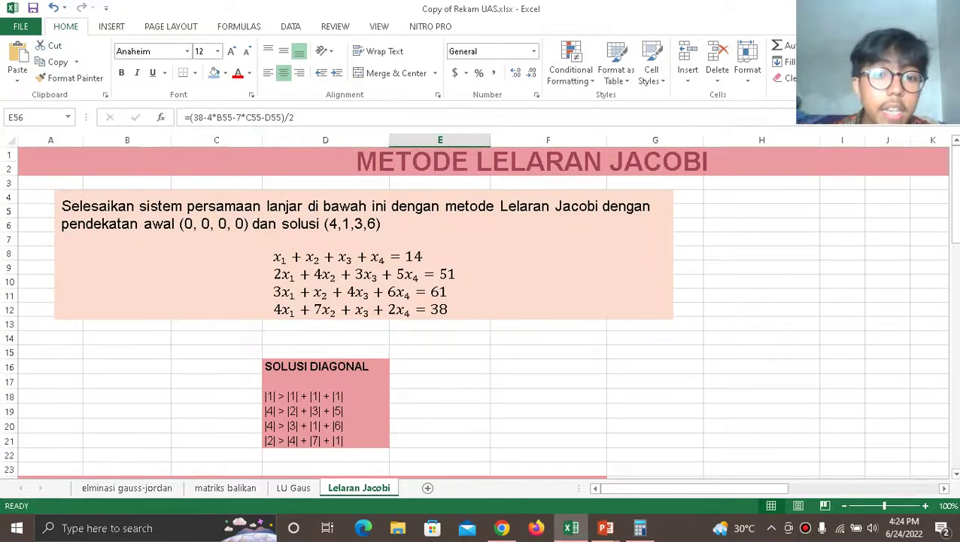
scroll(481, 316, "down", 2)
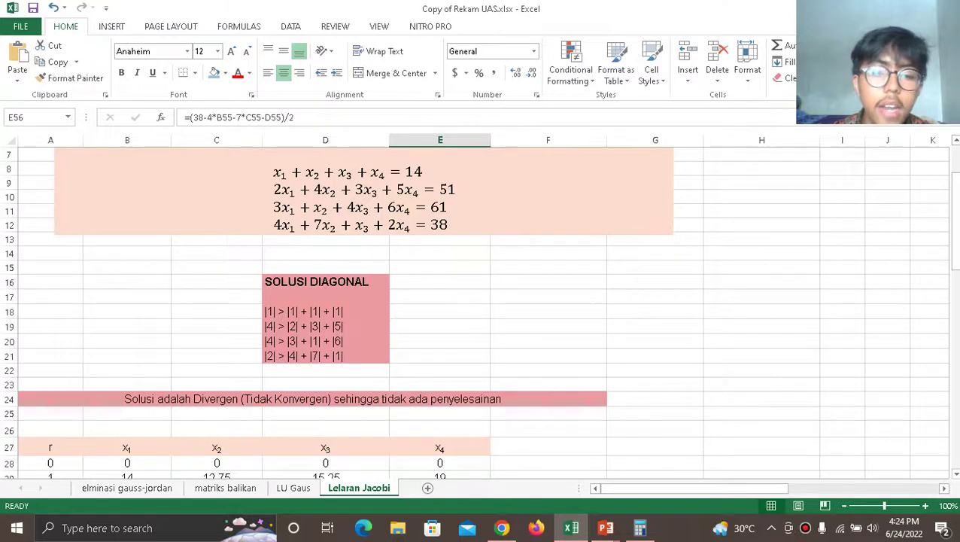
left_click(313, 399)
scroll(482, 308, "up", 2)
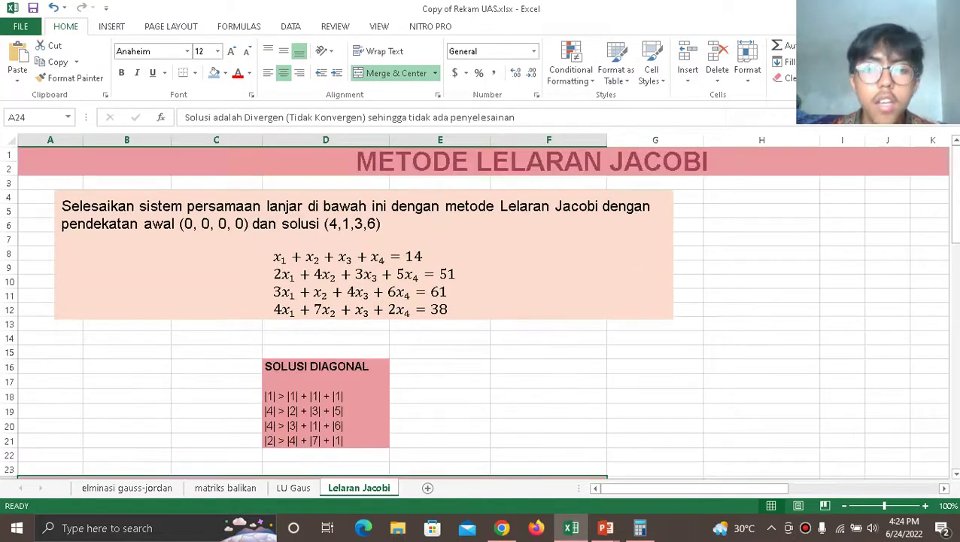
left_click_drag(324, 224, 382, 224)
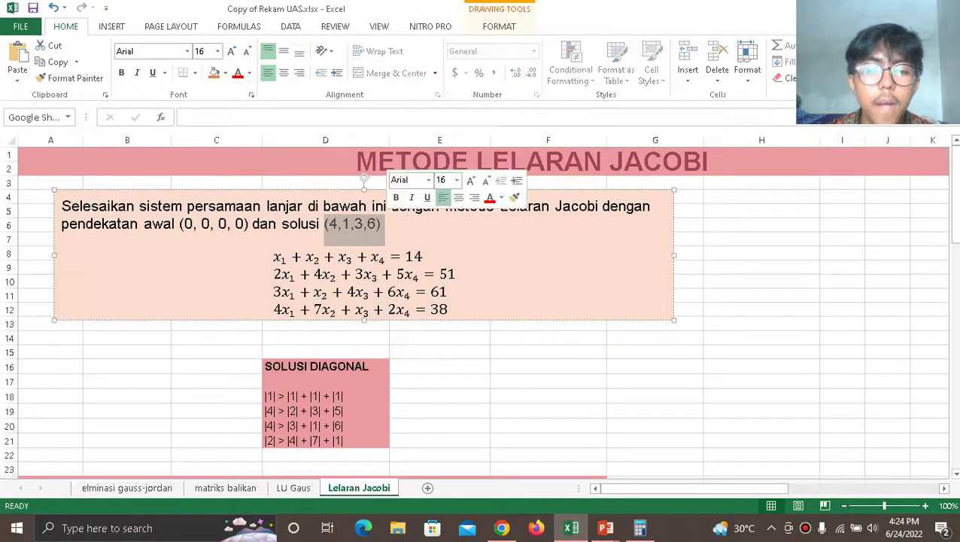
scroll(383, 223, "down", 5)
left_click(126, 351)
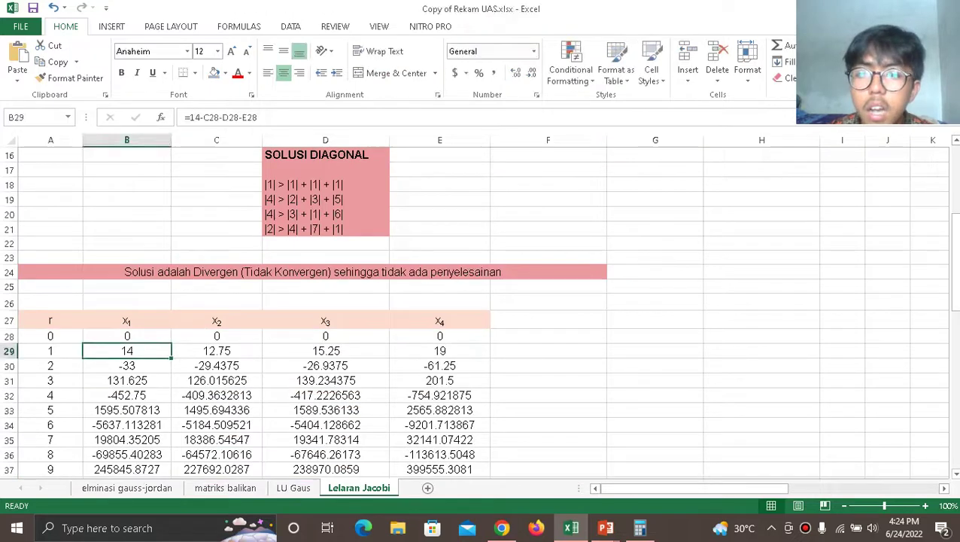
Widen columns B, C, D and E of the iteration table.
left_click_drag(172, 140, 218, 140)
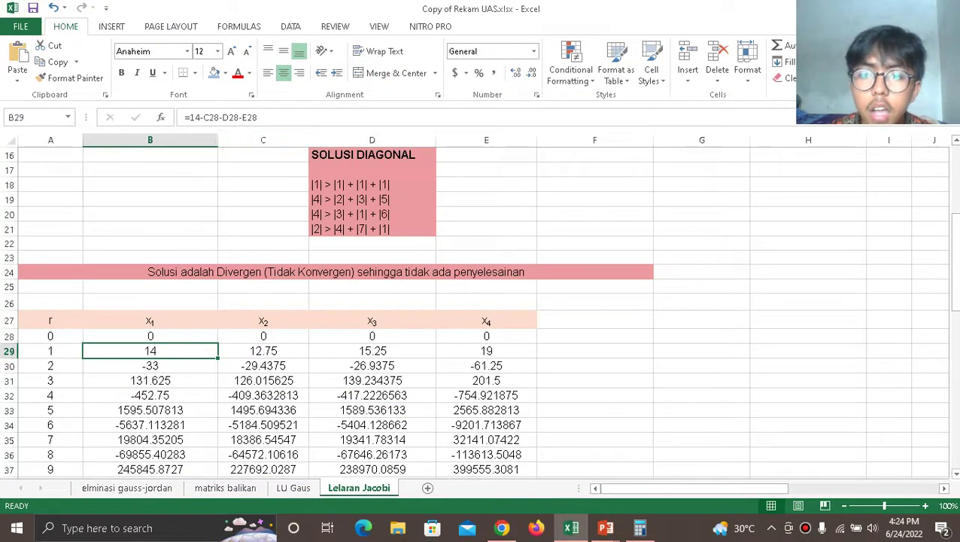
left_click_drag(309, 140, 350, 140)
left_click_drag(477, 140, 518, 140)
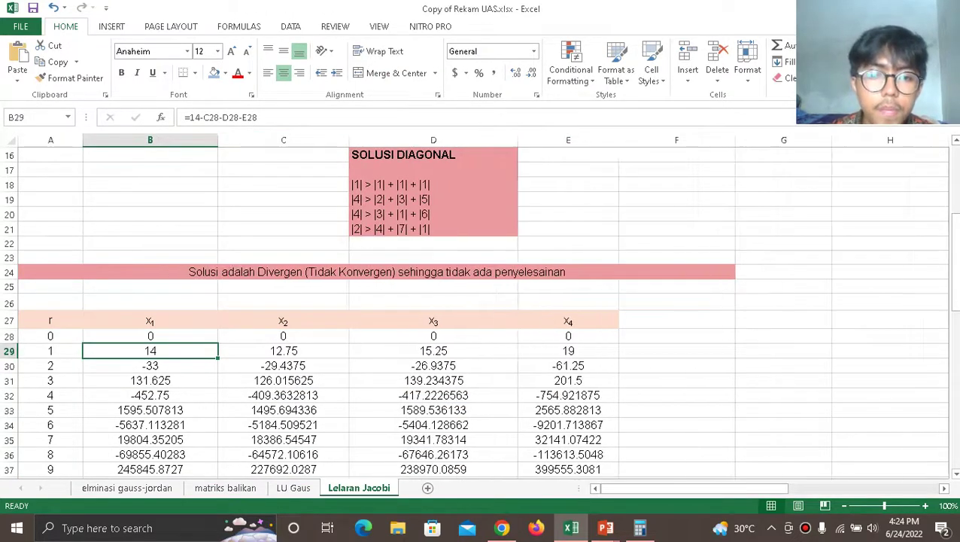
left_click_drag(619, 140, 682, 140)
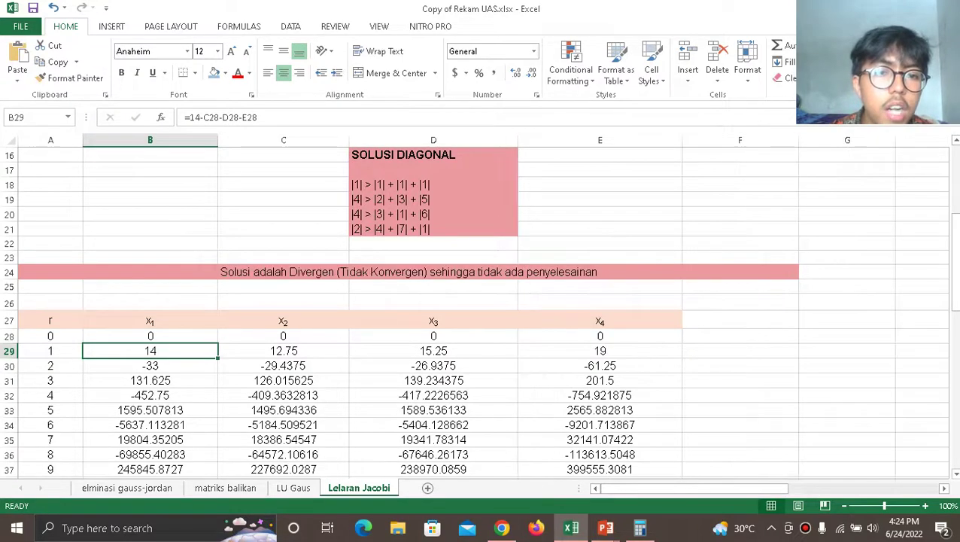
Review the iterations and extend the table from its last two rows, 56 and 57, down to iteration 40 in row 68.
scroll(482, 309, "down", 3)
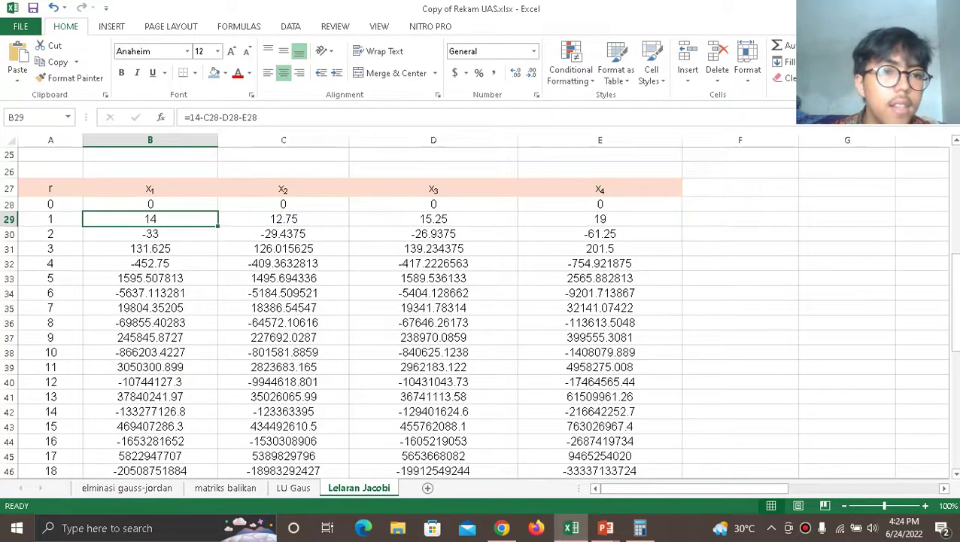
scroll(481, 308, "down", 2)
scroll(482, 309, "down", 4)
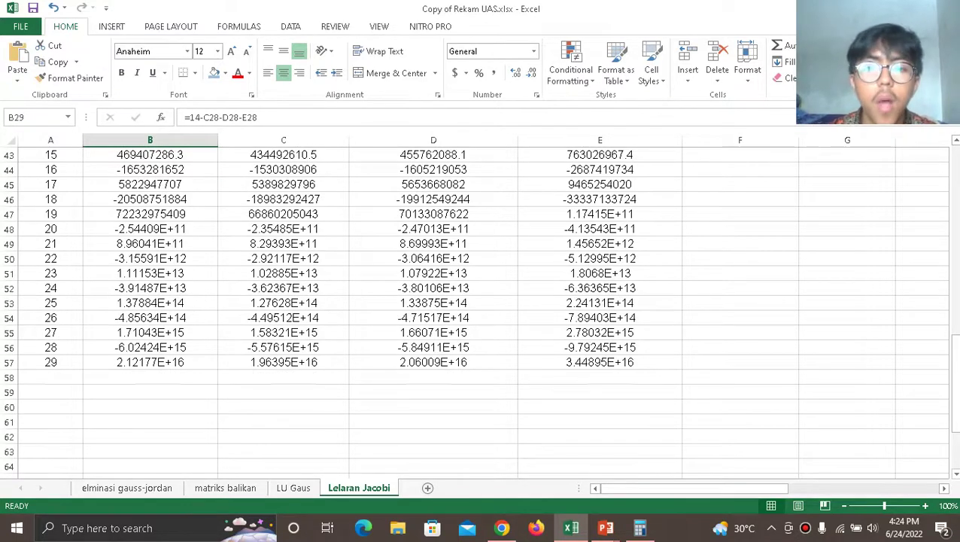
scroll(482, 309, "up", 7)
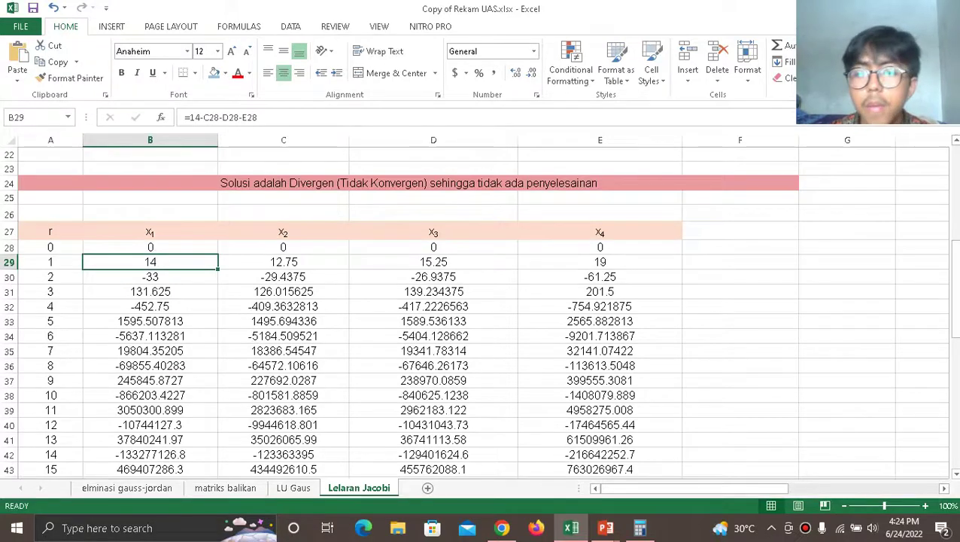
left_click_drag(50, 277, 600, 291)
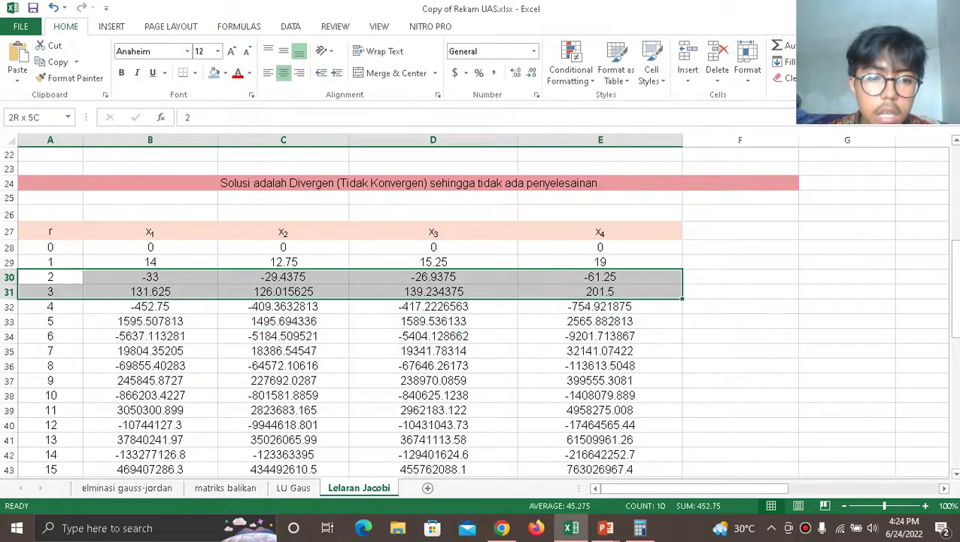
scroll(482, 309, "down", 9)
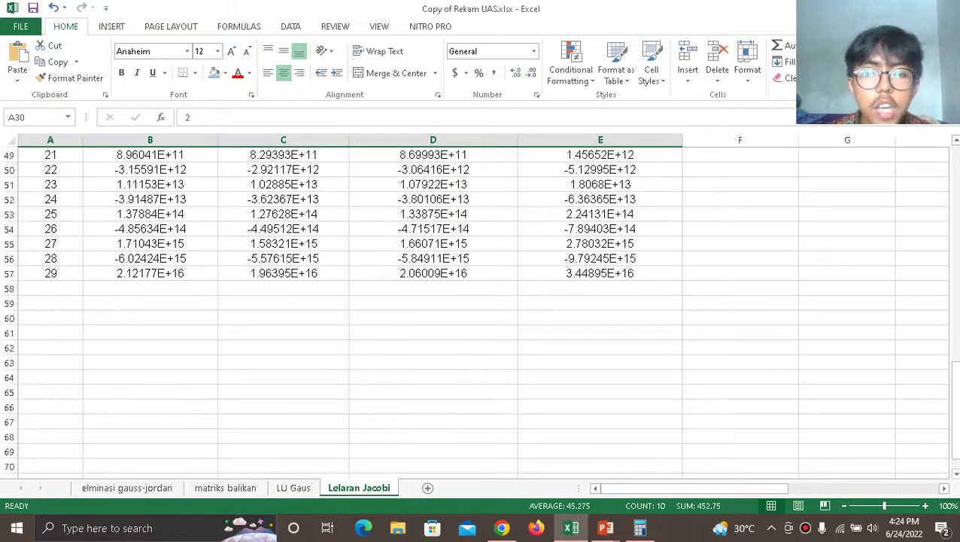
left_click_drag(50, 273, 600, 258)
left_click_drag(681, 280, 682, 440)
scroll(682, 441, "down", 1)
left_click(599, 317)
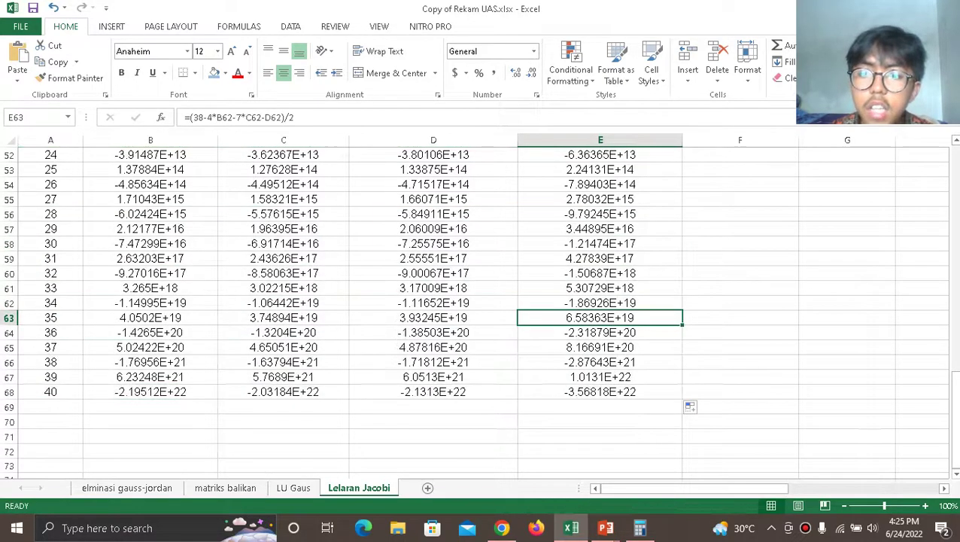
Check the x1 formula in B56 and review the iteration table, divergence conclusion, diagonal test and problem statement.
left_click(150, 214)
scroll(150, 214, "up", 17)
scroll(482, 301, "down", 5)
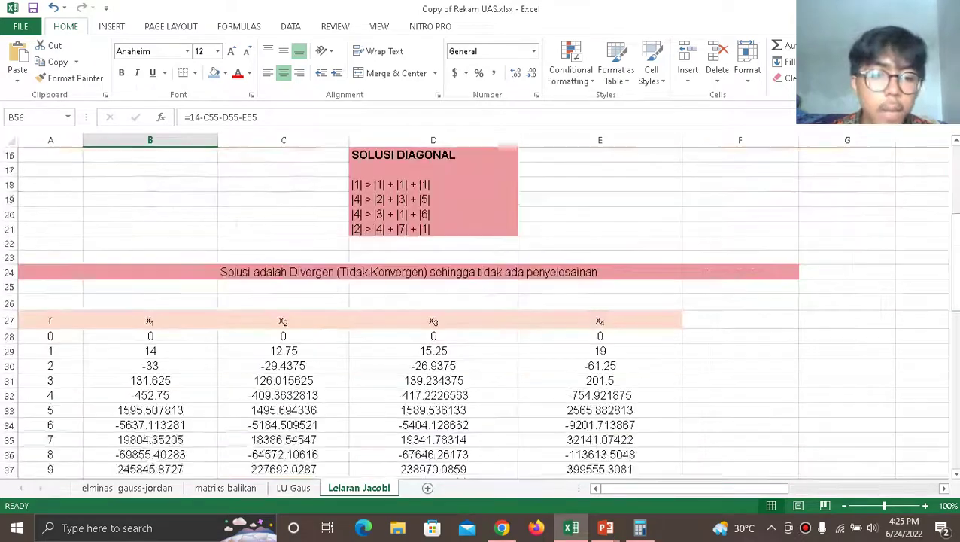
scroll(482, 301, "up", 1)
scroll(482, 301, "up", 3)
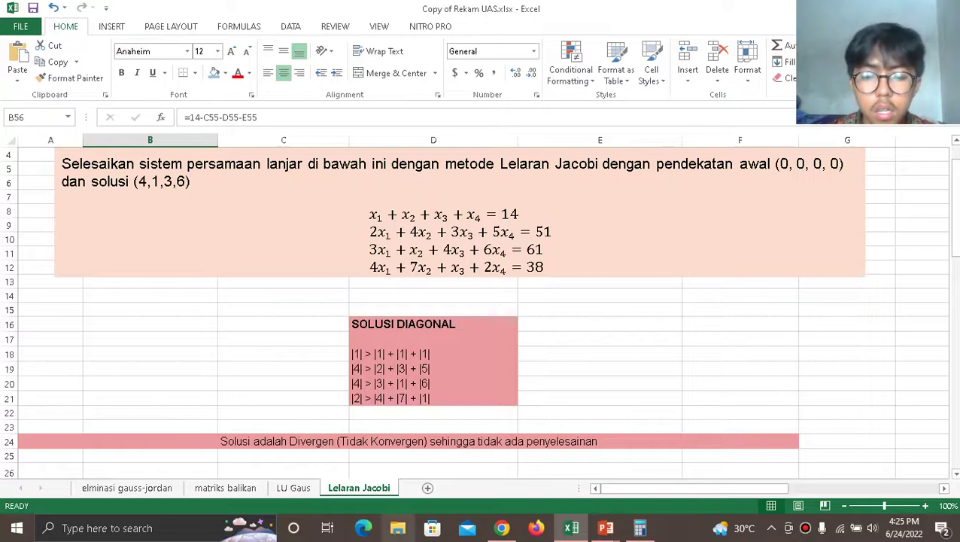
Look through the recent workbooks list for an earlier iteration workbook to compare with.
key("ctrl+o")
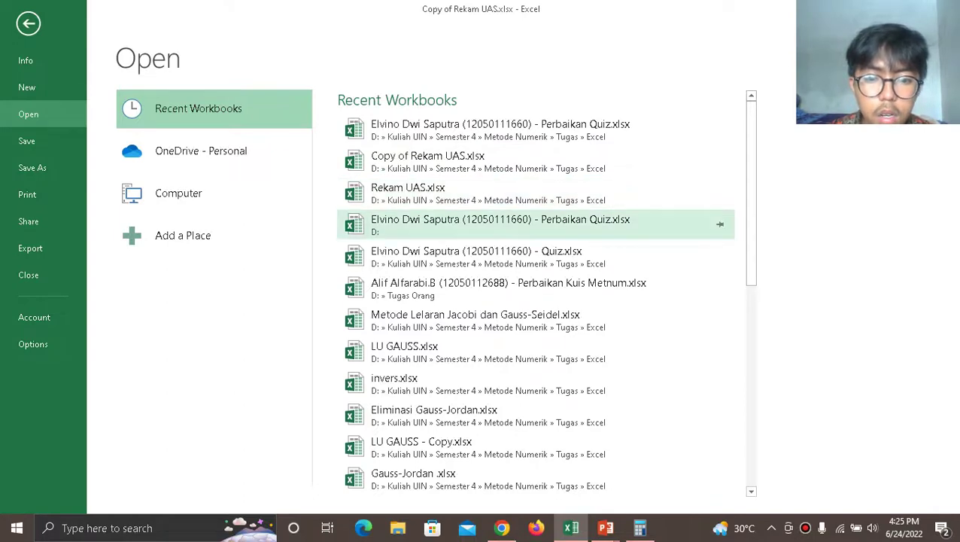
scroll(536, 441, "down", 3)
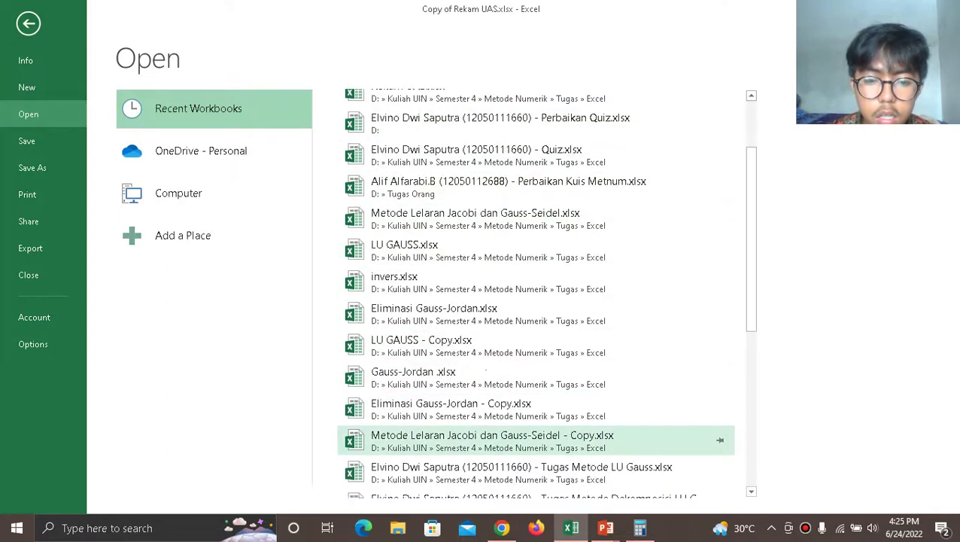
scroll(536, 422, "down", 3)
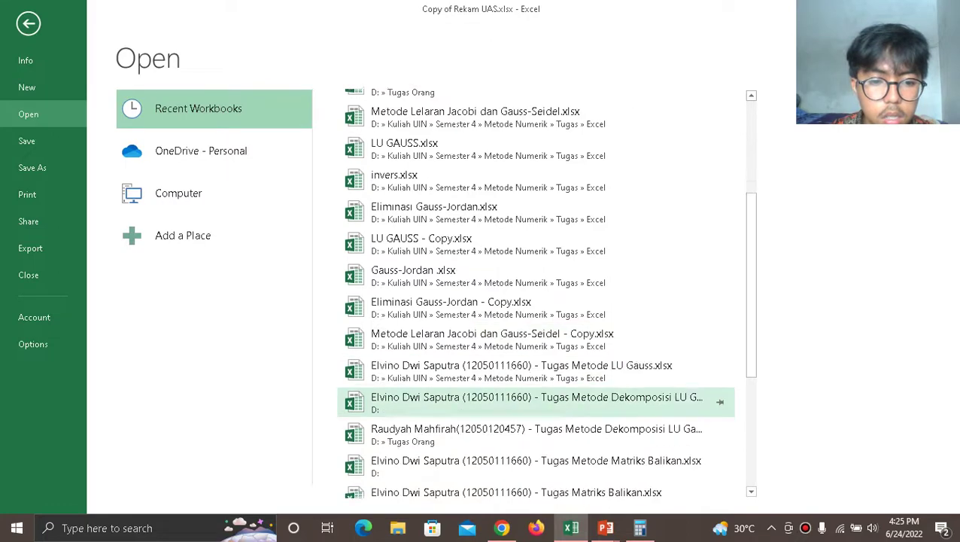
scroll(536, 399, "down", 2)
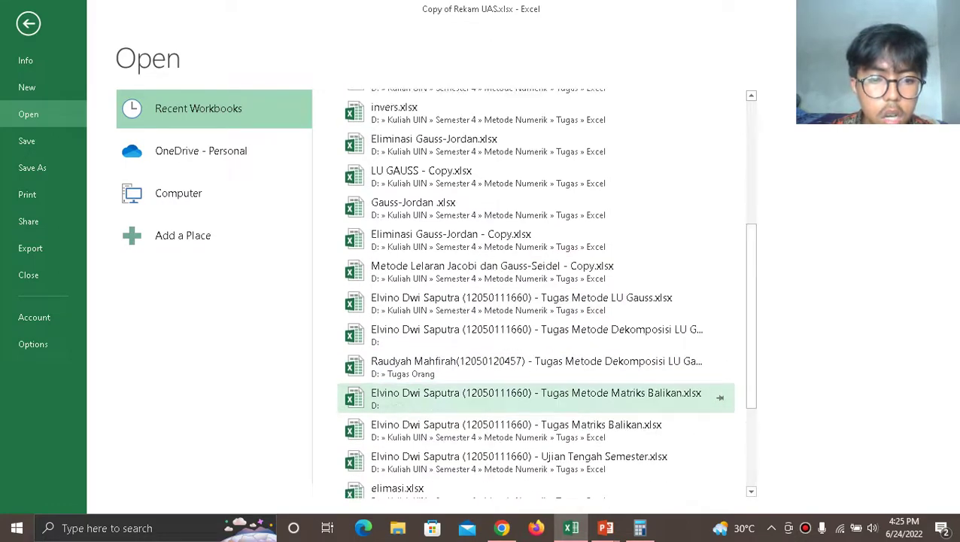
scroll(720, 284, "up", 6)
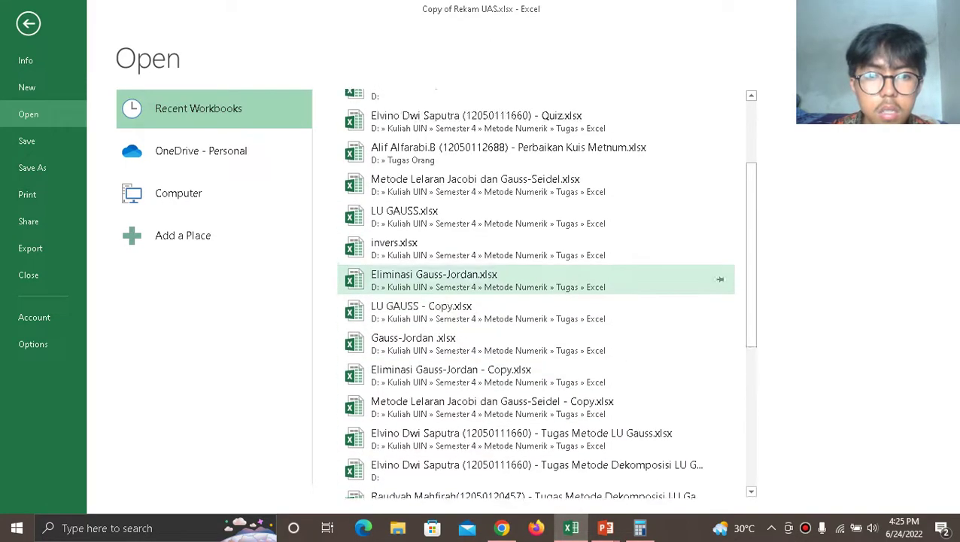
scroll(720, 283, "up", 2)
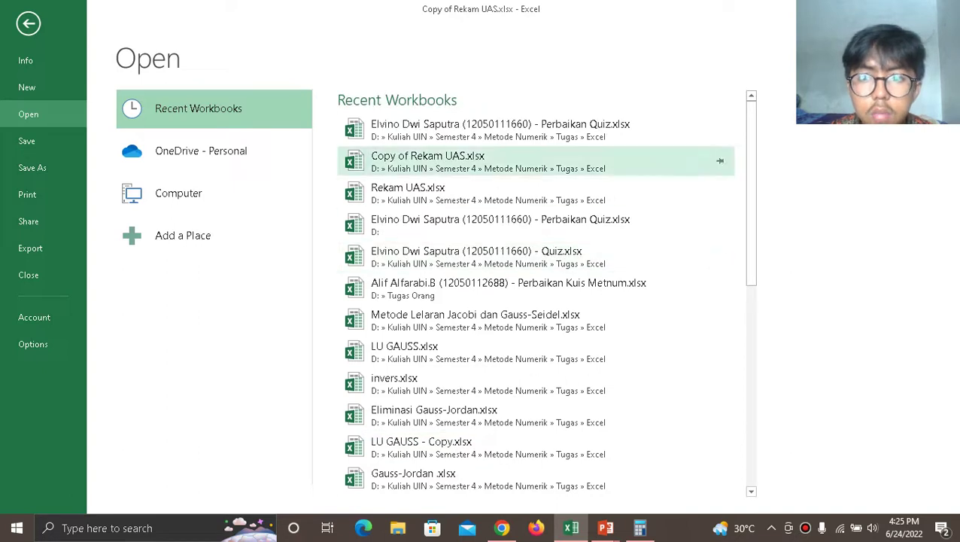
Browse the Tugas > Excel folder for a file to open and check the full names of the assignment workbooks.
left_click(195, 193)
left_click(452, 154)
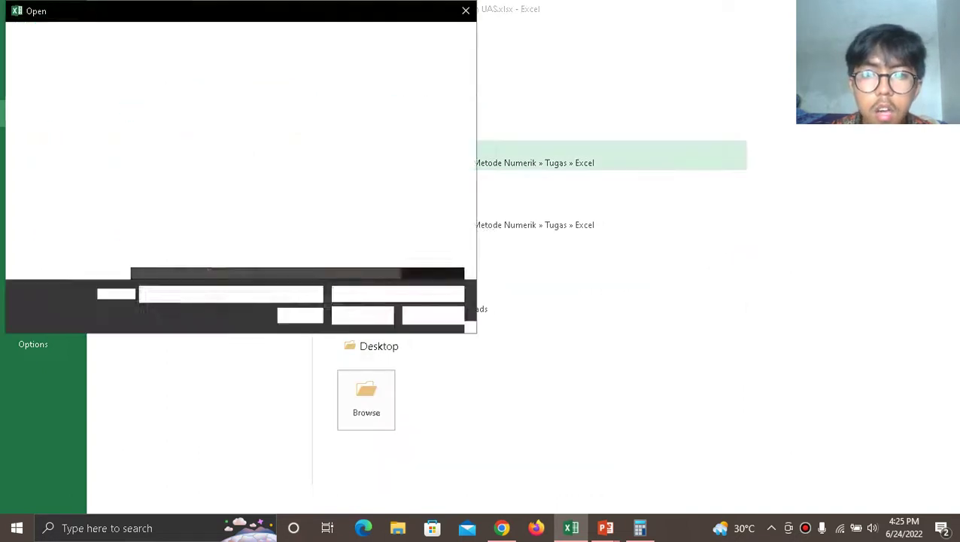
left_click(225, 206)
left_click(226, 221)
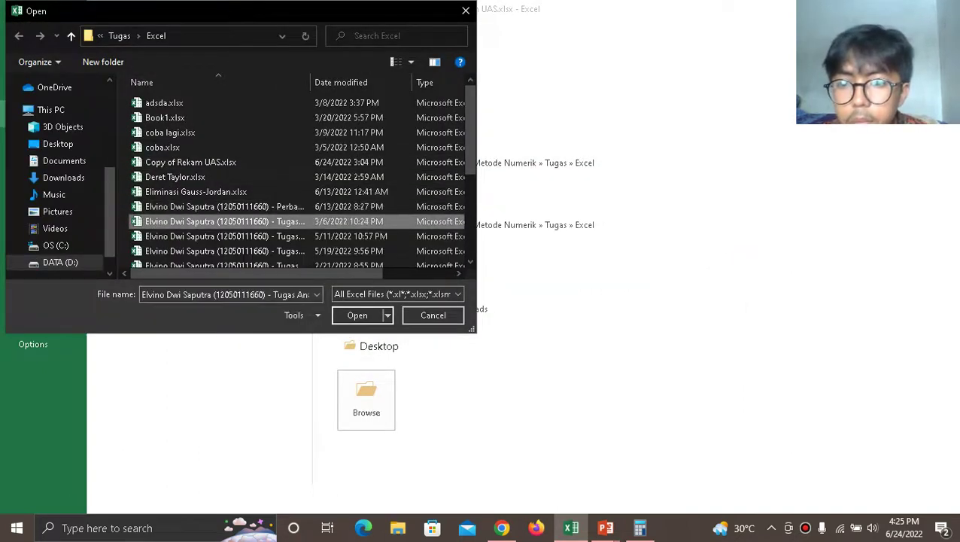
left_click(226, 237)
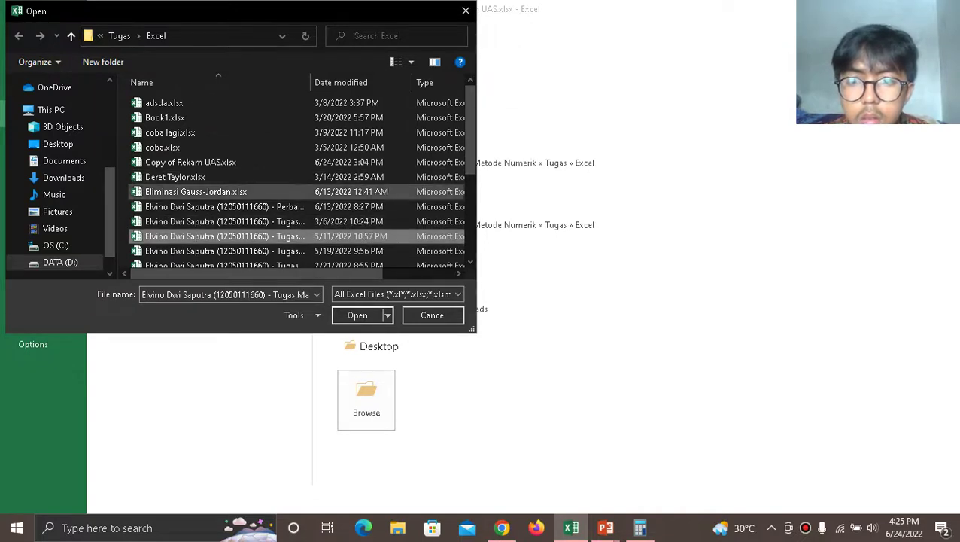
left_click(226, 294)
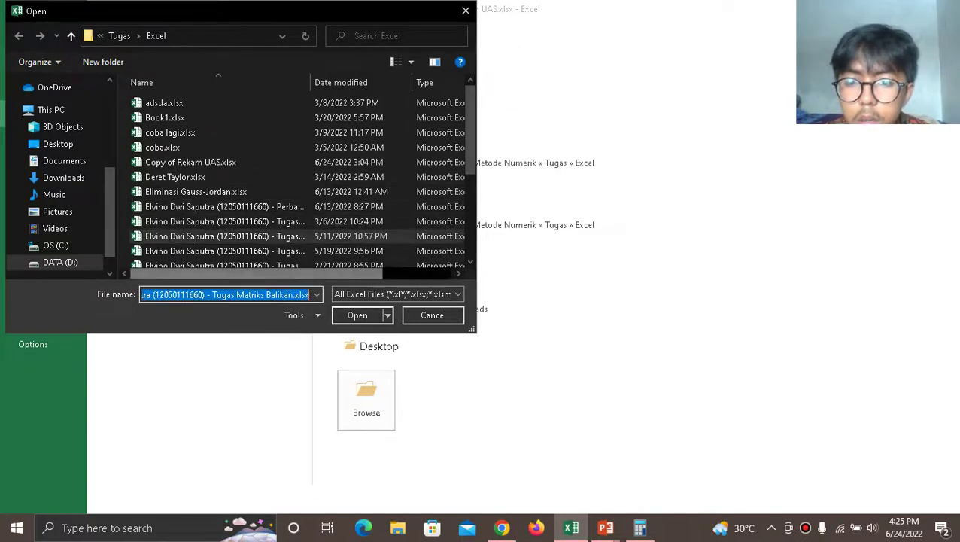
left_click(225, 221)
left_click(225, 294)
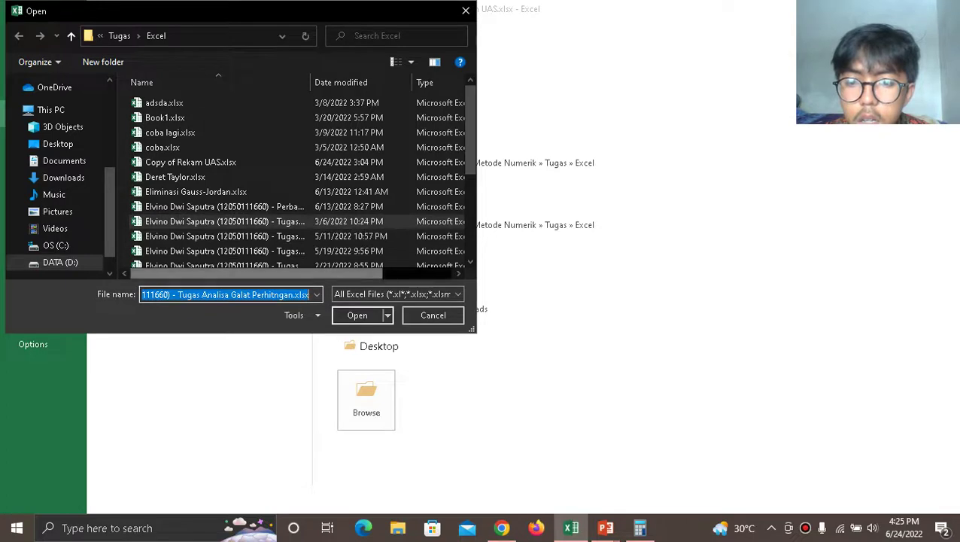
left_click(226, 235)
left_click(226, 295)
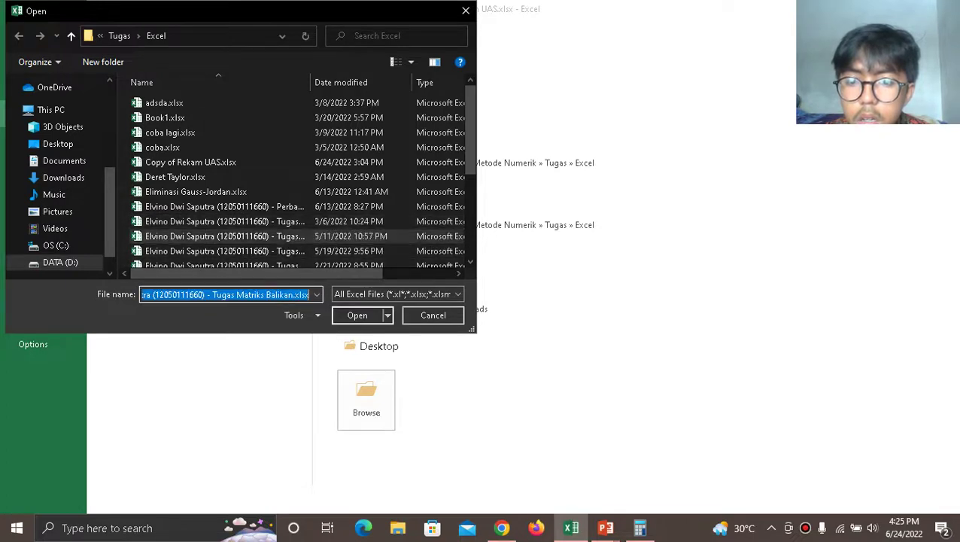
left_click(226, 250)
left_click(225, 294)
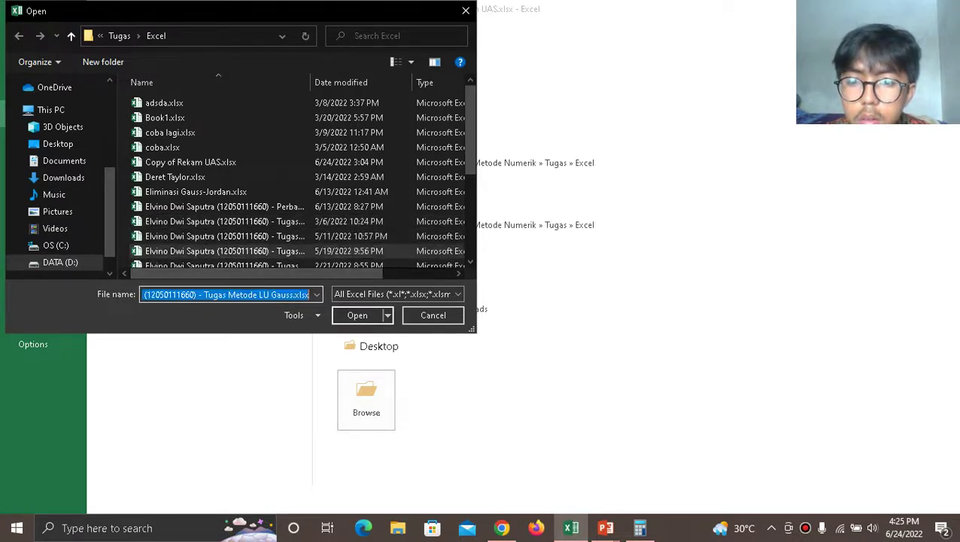
left_click(226, 263)
scroll(226, 258, "down", 1)
left_click(225, 295)
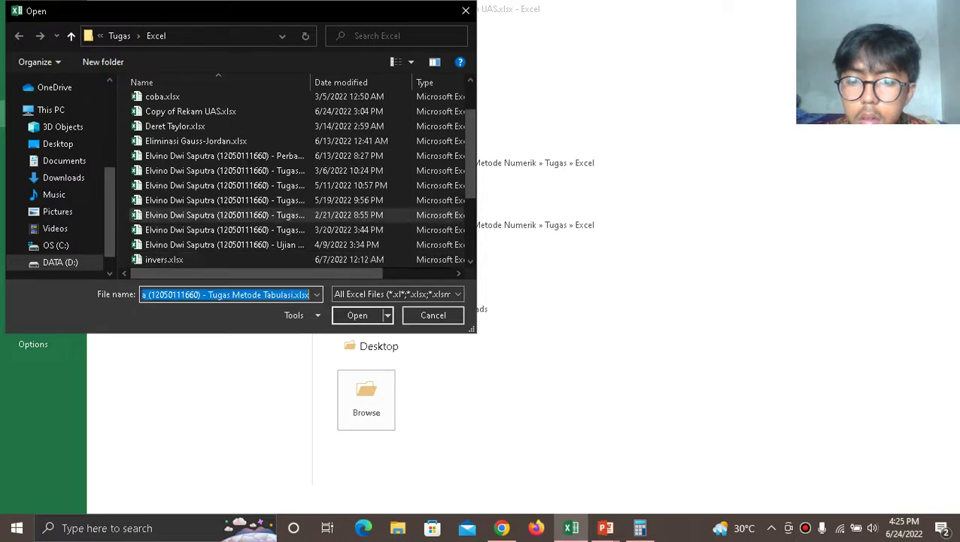
left_click(226, 244)
scroll(225, 259, "down", 1)
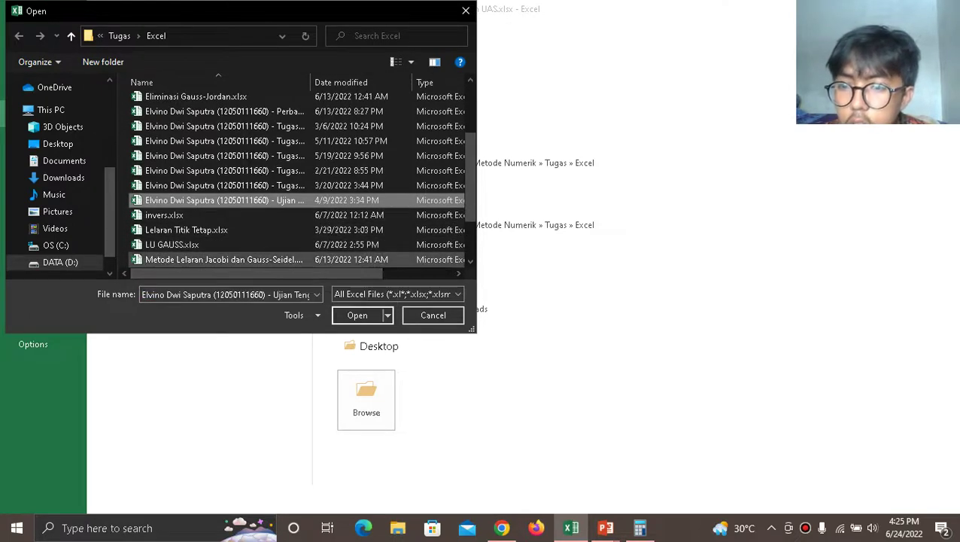
scroll(226, 255, "down", 2)
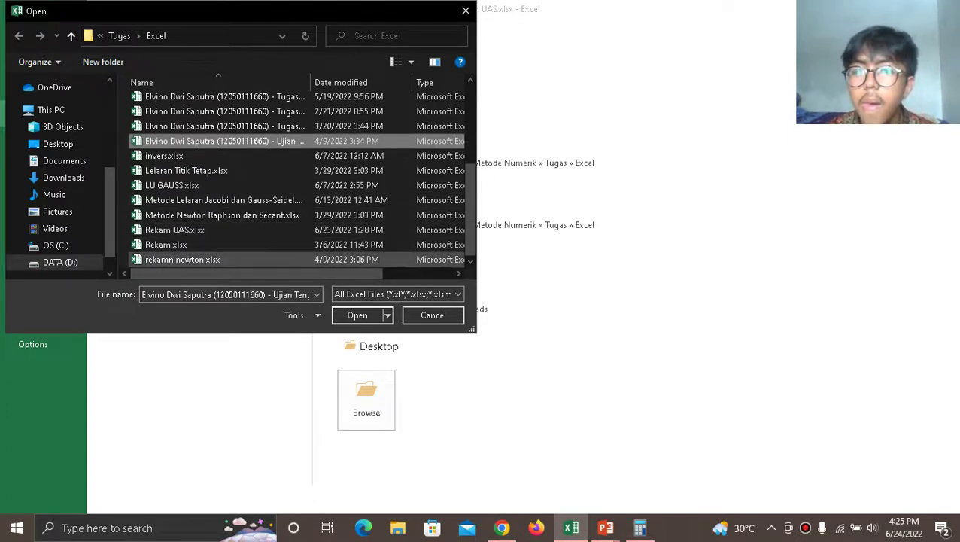
Open Rekam.xlsx from the Excel folder and close it again.
left_click(346, 244)
left_click(358, 315)
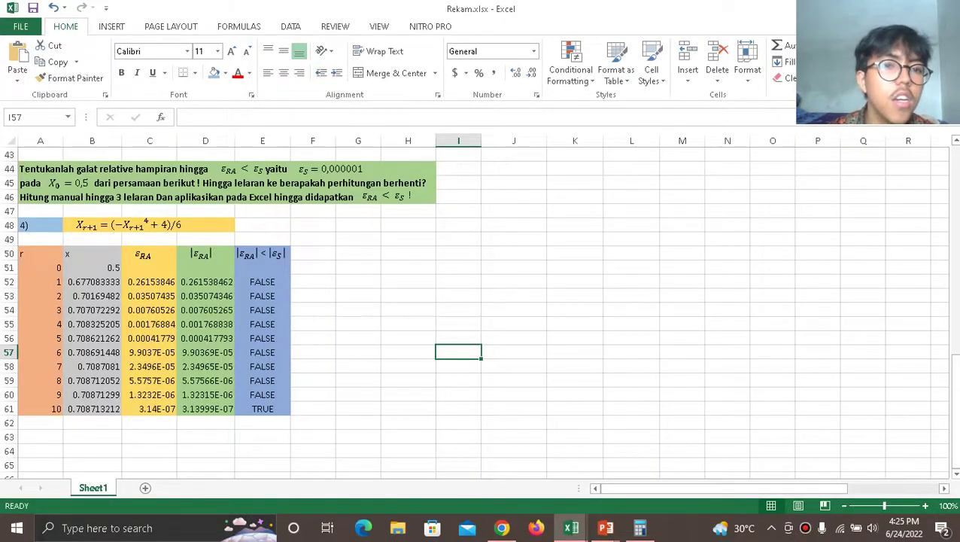
left_click(930, 7)
left_click_drag(843, 170, 717, 155)
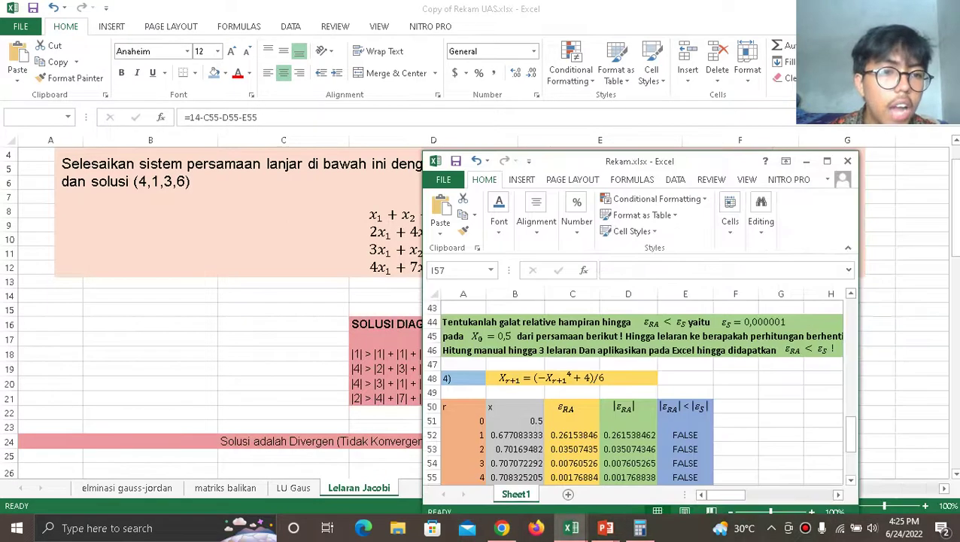
left_click(844, 155)
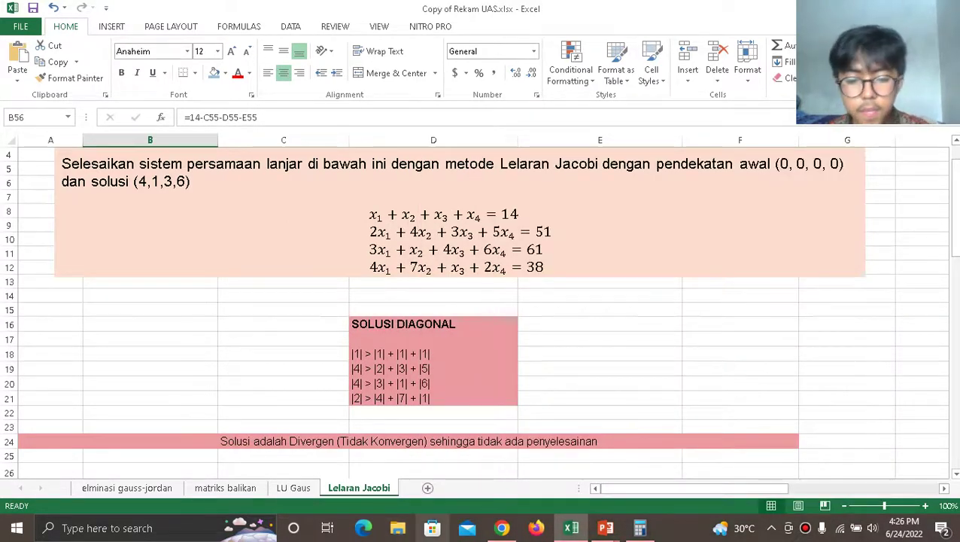
Switch to Metode Lelaran Jacobi dan Gauss-Seidel.xlsx and group its sheets from lelaran jacobi through tugas gaus-seidel.
key("alt+Tab")
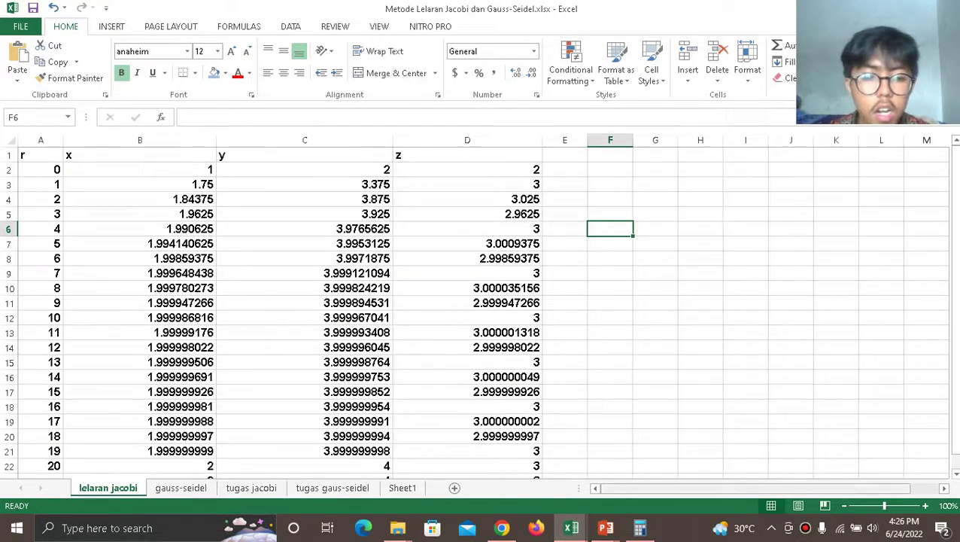
left_click(181, 488, "ctrl")
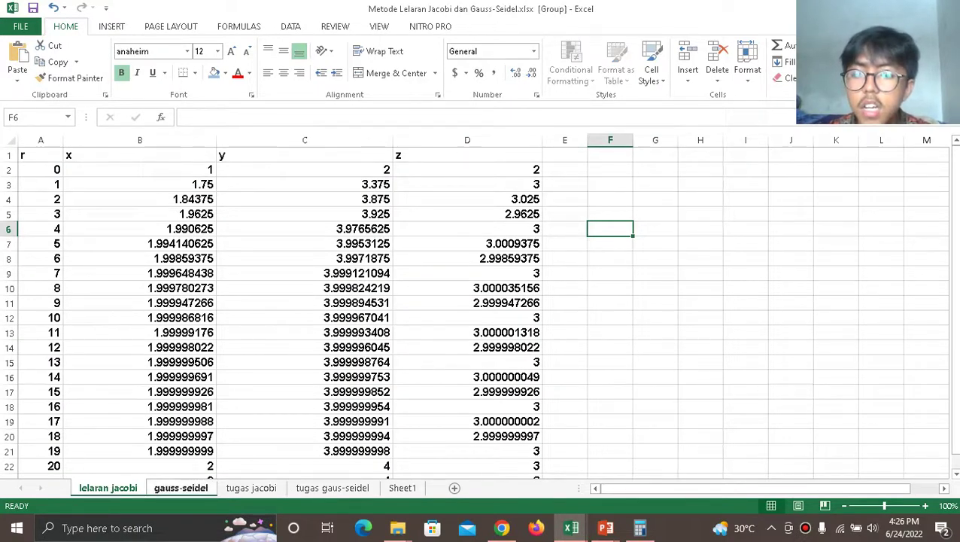
left_click(332, 487, "shift")
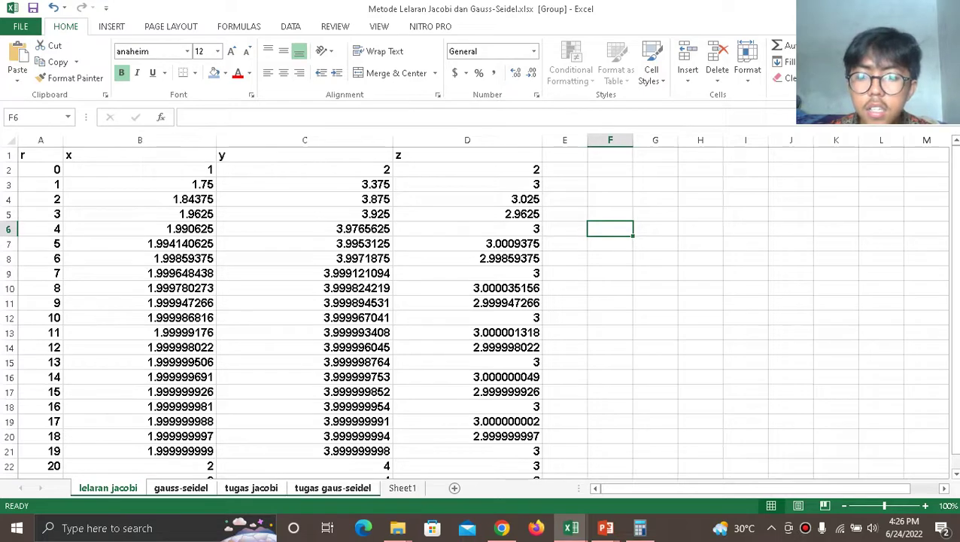
left_click_drag(611, 229, 139, 376)
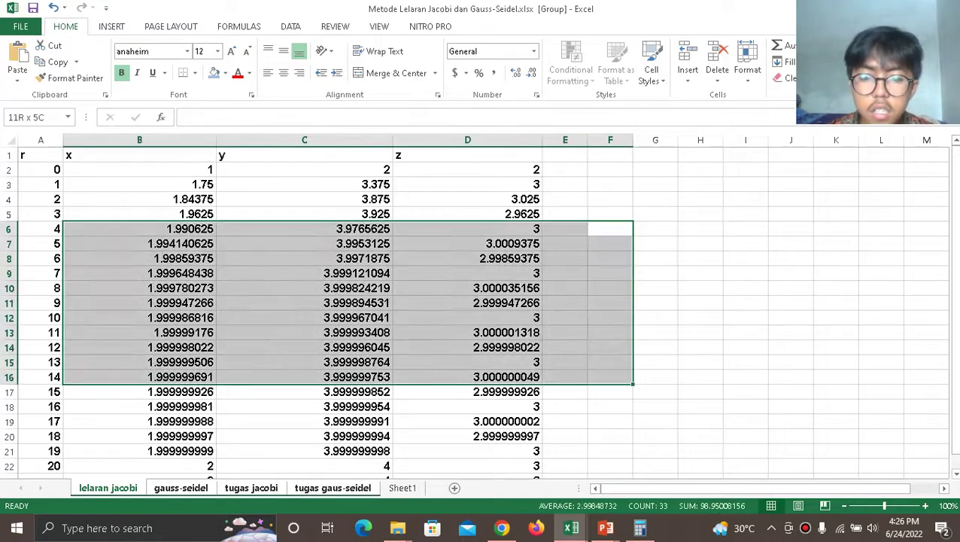
left_click(571, 527)
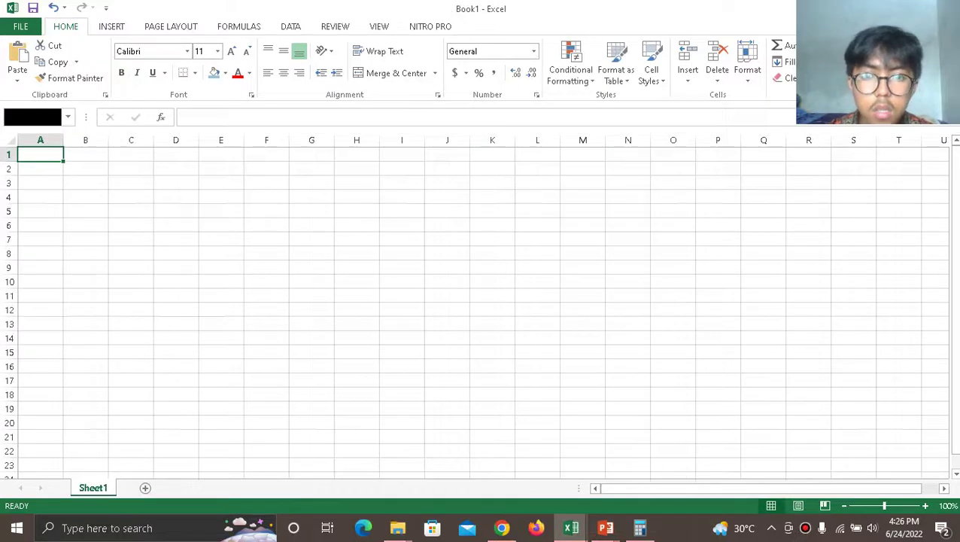
left_click_drag(41, 154, 468, 357)
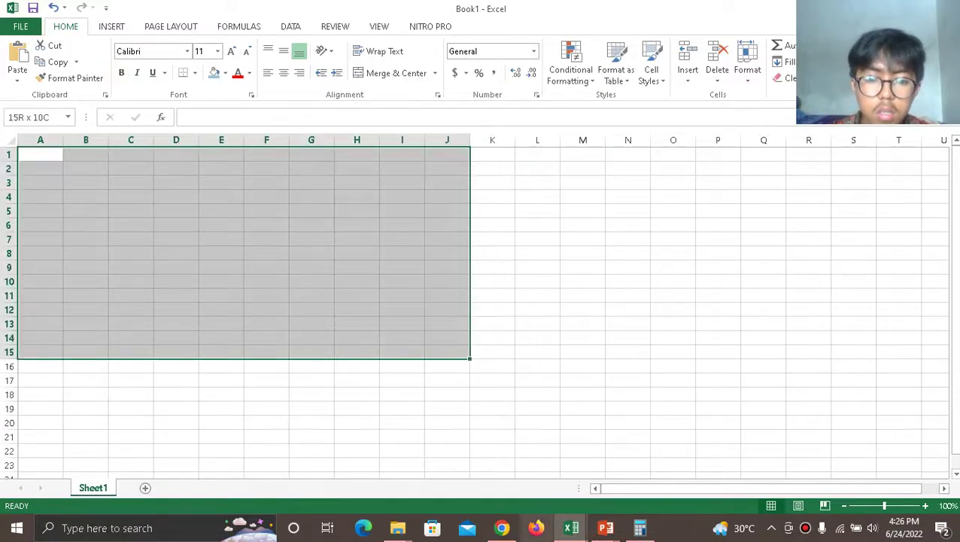
key("ctrl+n")
key("XF86AudioRaiseVolume")
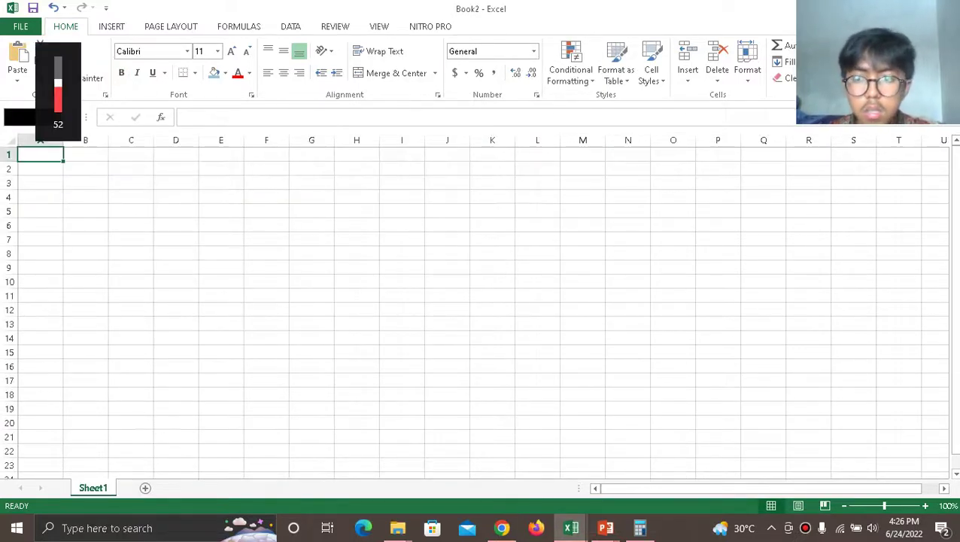
left_click(401, 310)
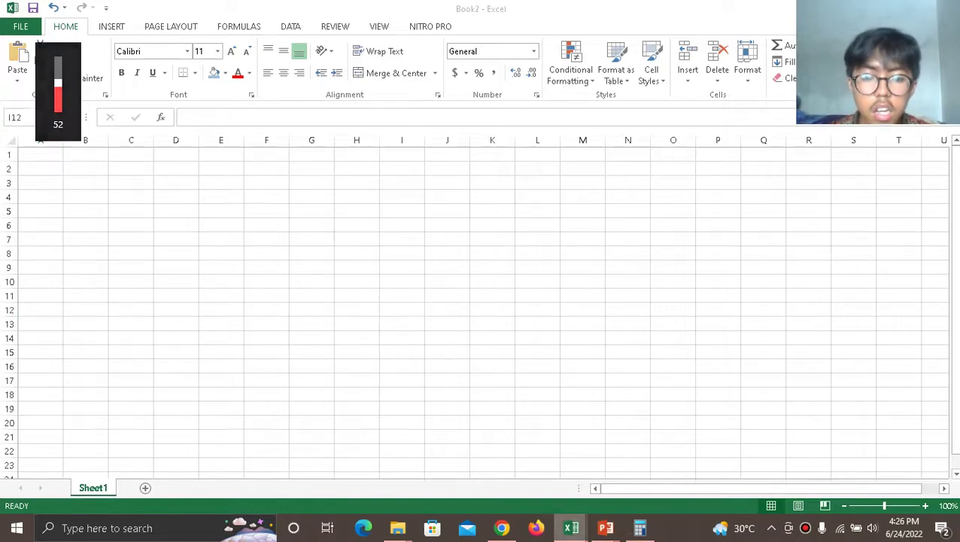
mouse_move(571, 528)
left_click(645, 466)
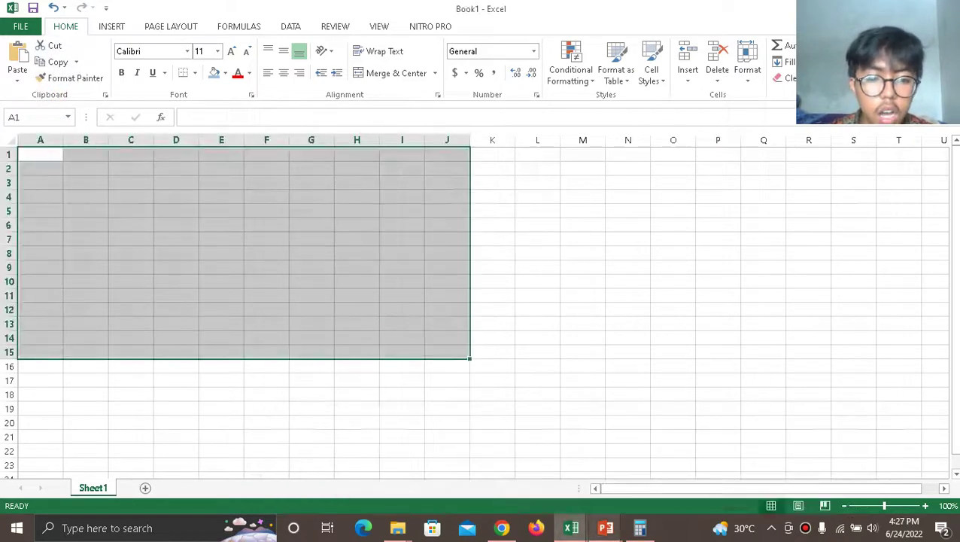
Return to Metode Lelaran Jacobi dan Gauss-Seidel.xlsx and check the Jacobi formulas in D11 and in the table's last two rows, 22 and 23.
left_click(571, 527)
left_click(493, 465)
left_click(467, 302)
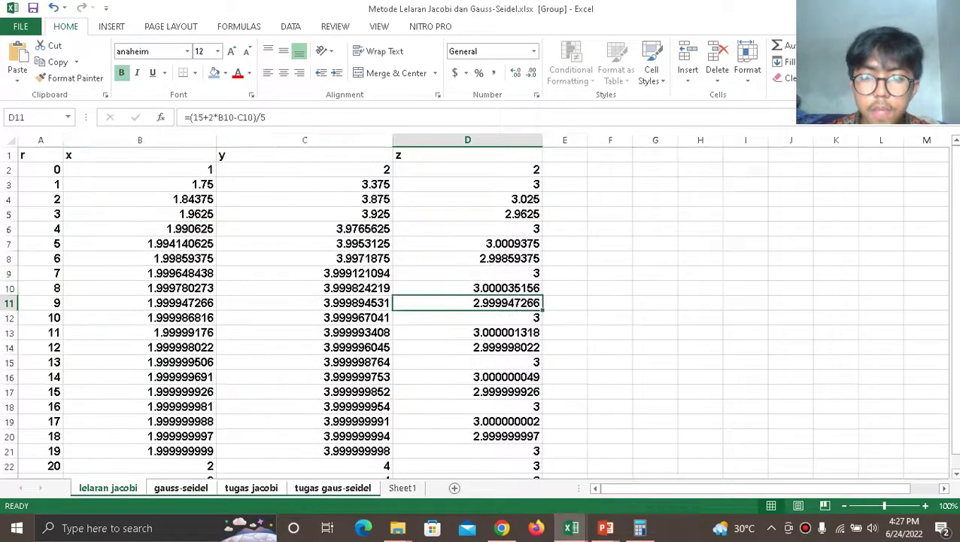
scroll(468, 303, "down", 3)
left_click(467, 347)
left_click(304, 332)
left_click(304, 347)
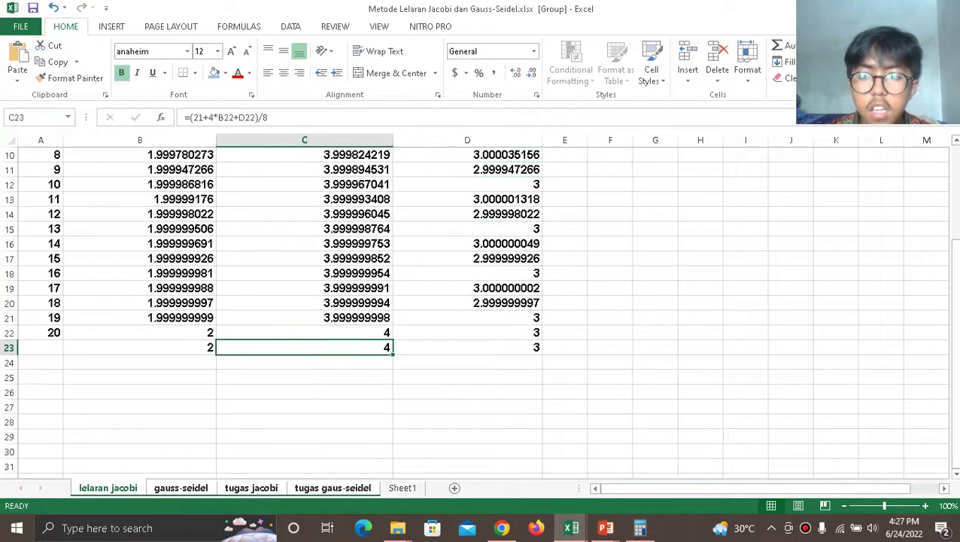
left_click(139, 346)
scroll(481, 301, "up", 2)
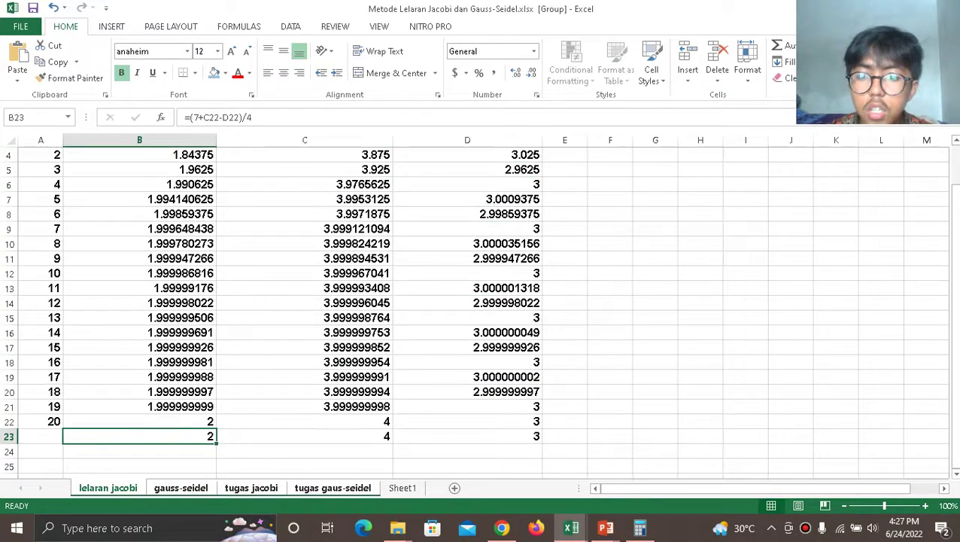
left_click(140, 421)
left_click(304, 421)
left_click(468, 421)
Widen column B slightly and check the x, y and z formulas of iteration 20 and the z formula in D21.
scroll(467, 421, "up", 1)
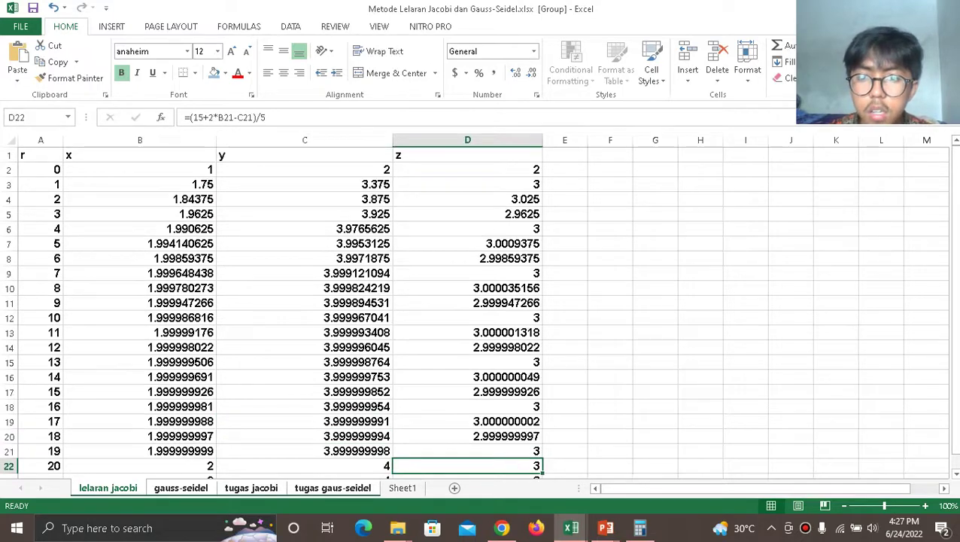
left_click_drag(216, 140, 231, 140)
scroll(481, 309, "down", 2)
left_click(147, 376)
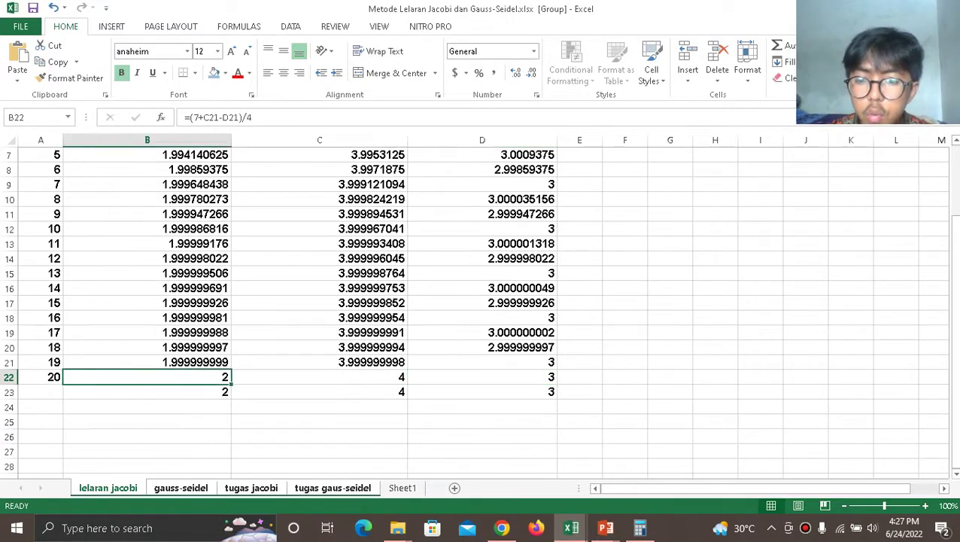
left_click(320, 376)
left_click(482, 376)
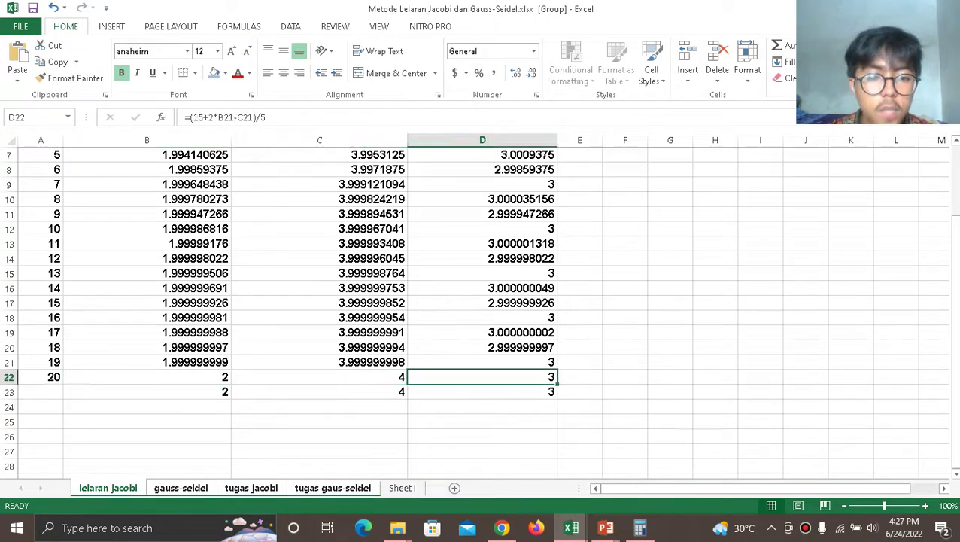
left_click(483, 362)
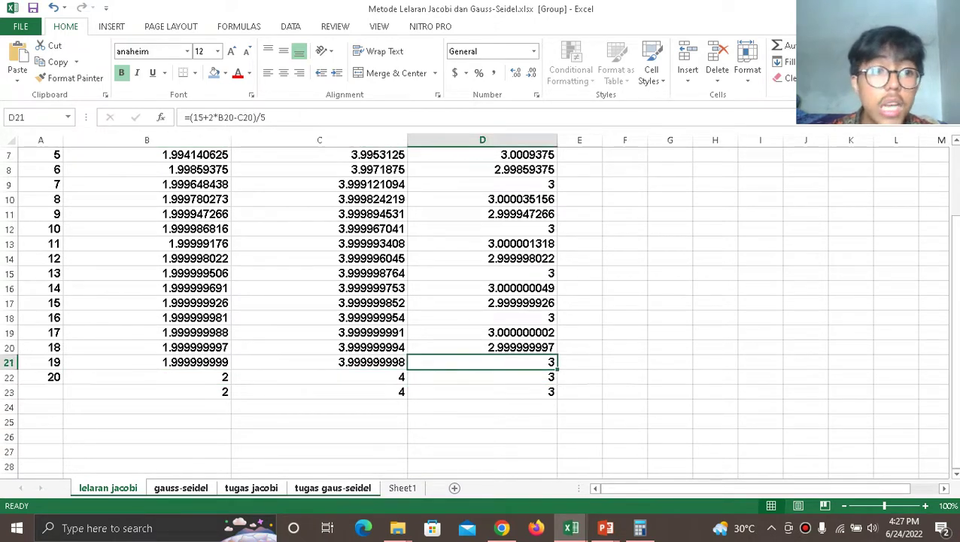
Select the x, y and z values of iteration 20 in B22:D22 of the lelaran jacobi sheet to review the solution.
left_click(146, 376)
left_click_drag(146, 376, 527, 376)
scroll(527, 377, "up", 2)
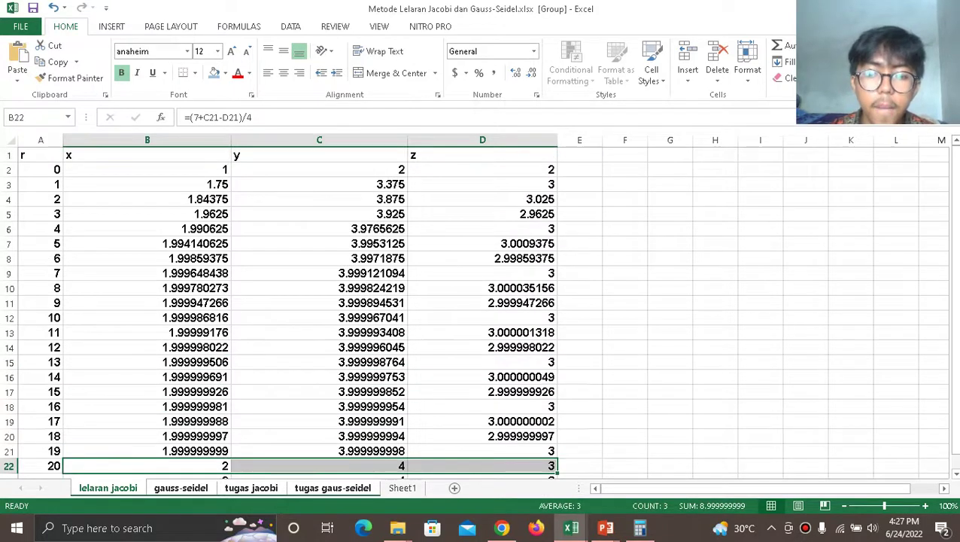
On the tugas gaus-seidel sheet, check the x2 formula in C19 and select the iteration 22 row, A24:E24.
left_click(333, 488)
left_click(293, 422)
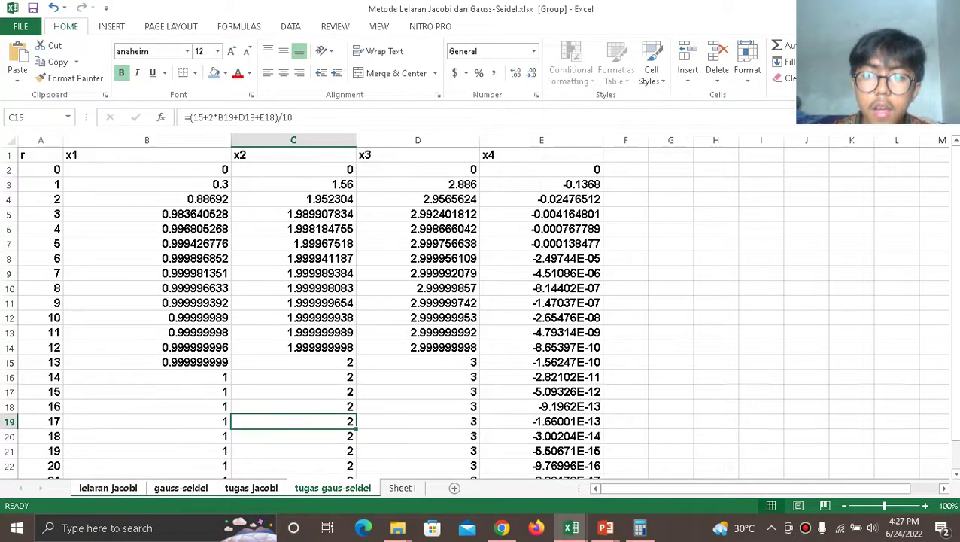
scroll(293, 421, "down", 3)
left_click_drag(41, 362, 541, 362)
scroll(481, 301, "up", 3)
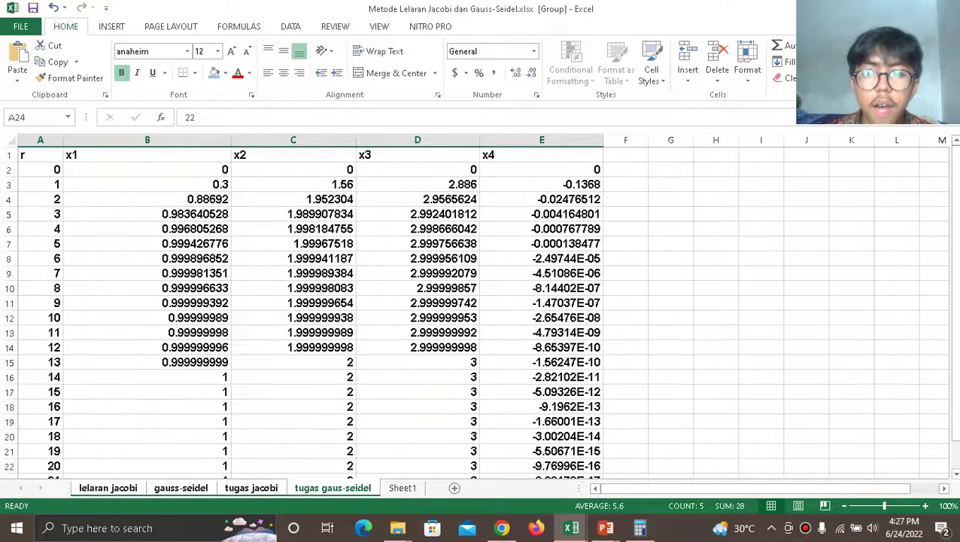
Switch to the running PowerPoint slide show and advance to the closing THANKS! slide.
mouse_move(606, 528)
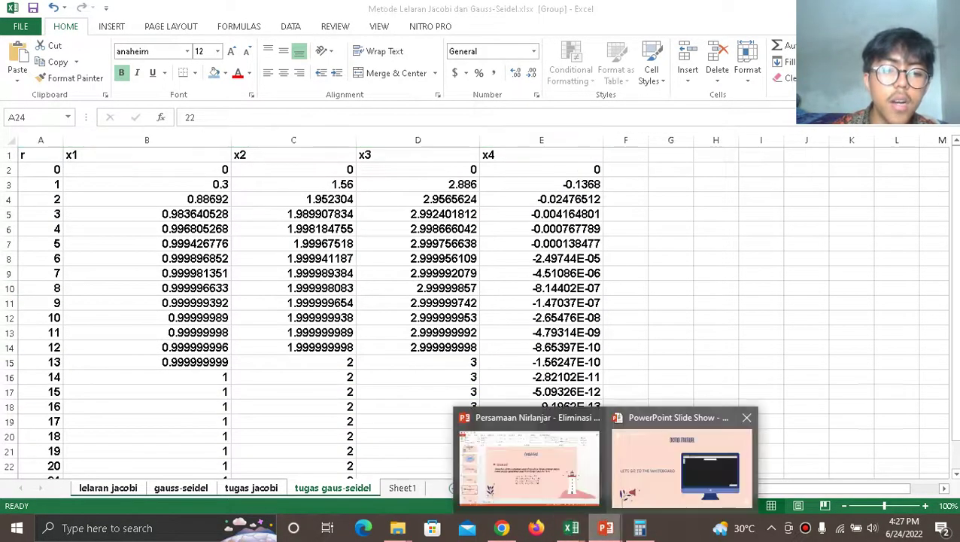
left_click(683, 463)
key("Right")
key("Right")
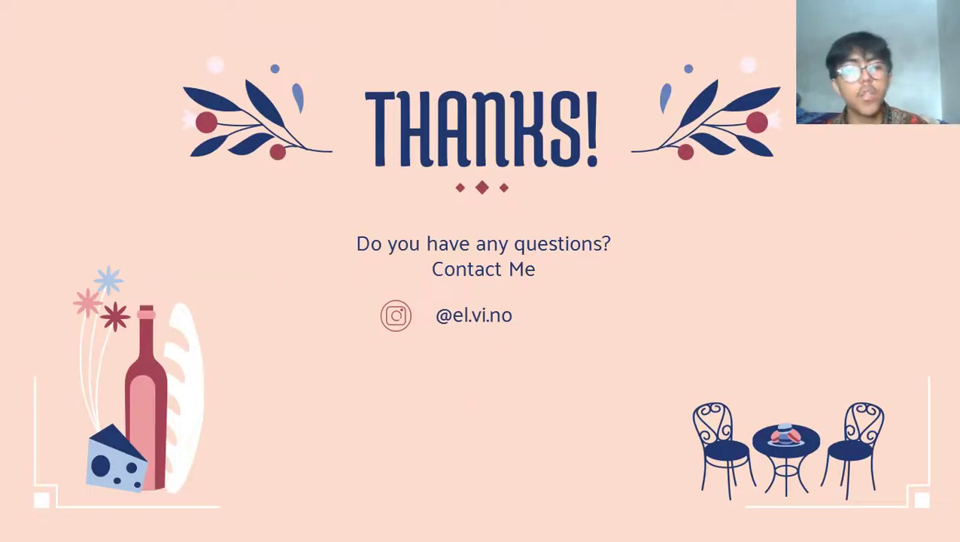
key("Left")
key("Right")
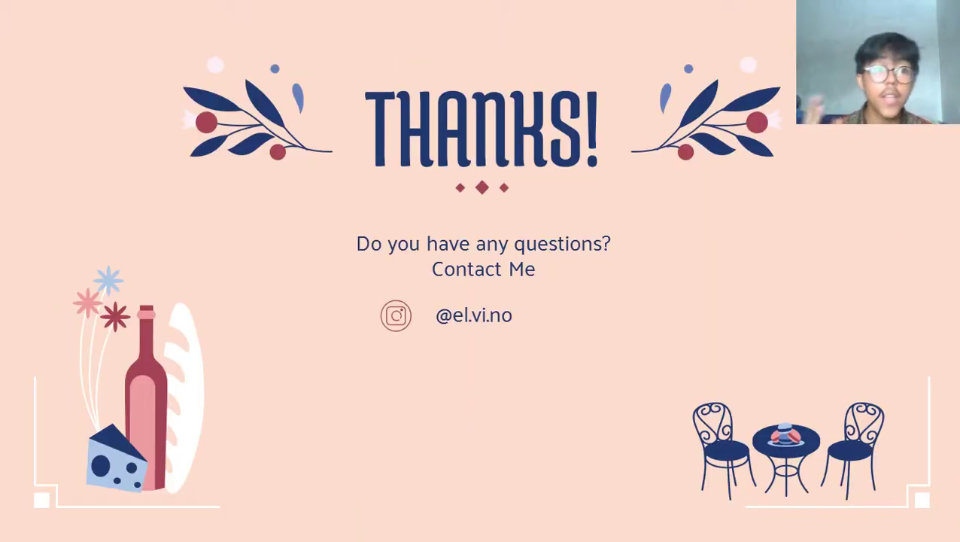